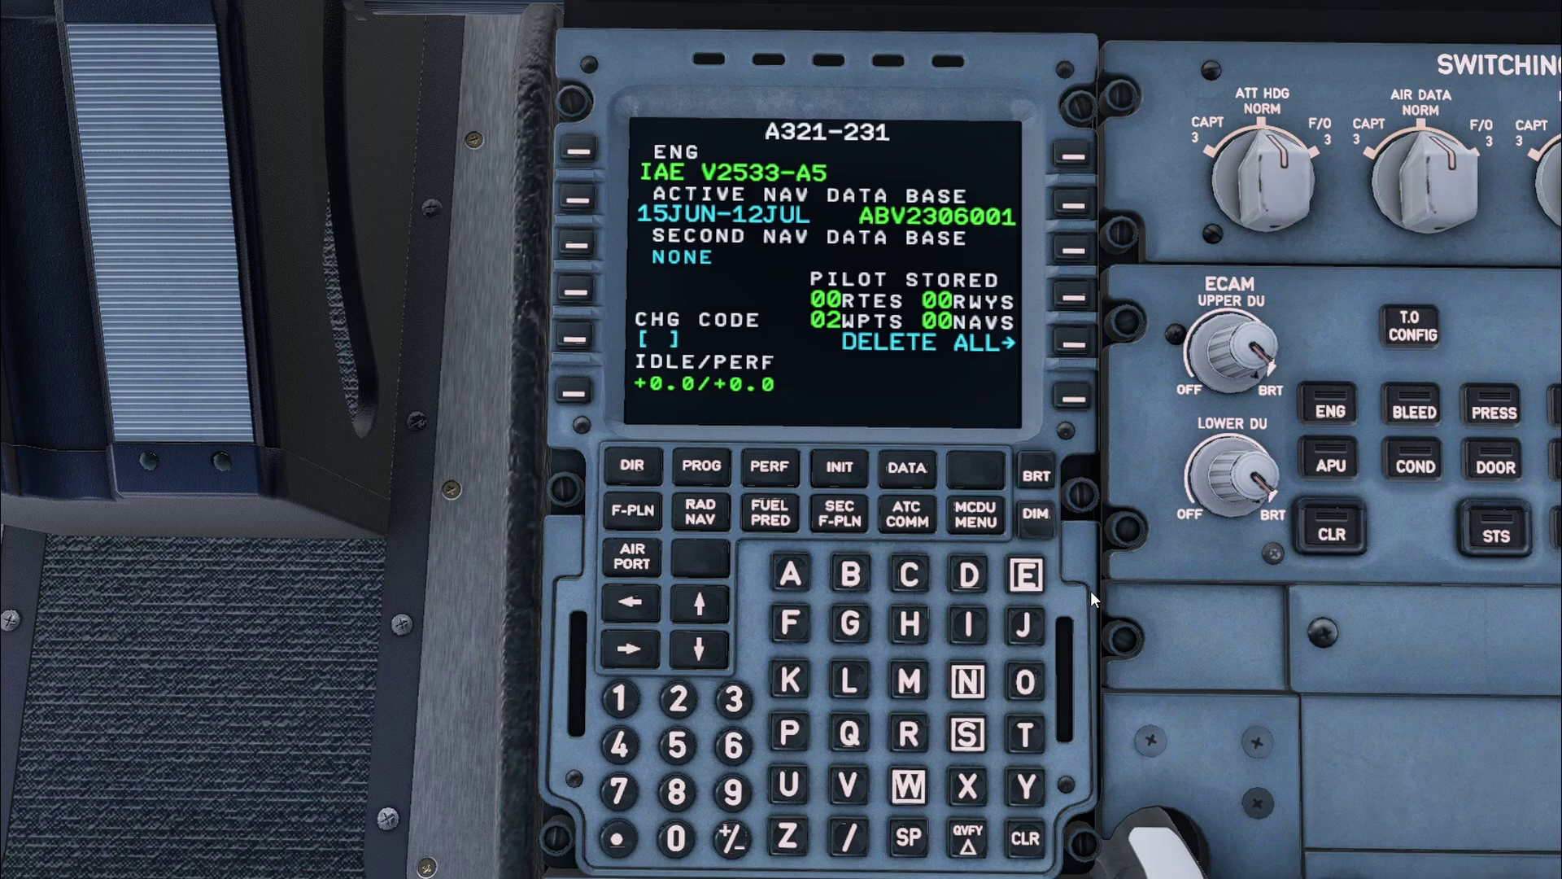
Step: Show the aircraft status page: IAE V2533-A5 engines, nav database 15JUN-12JUL ABV2306001
click(908, 471)
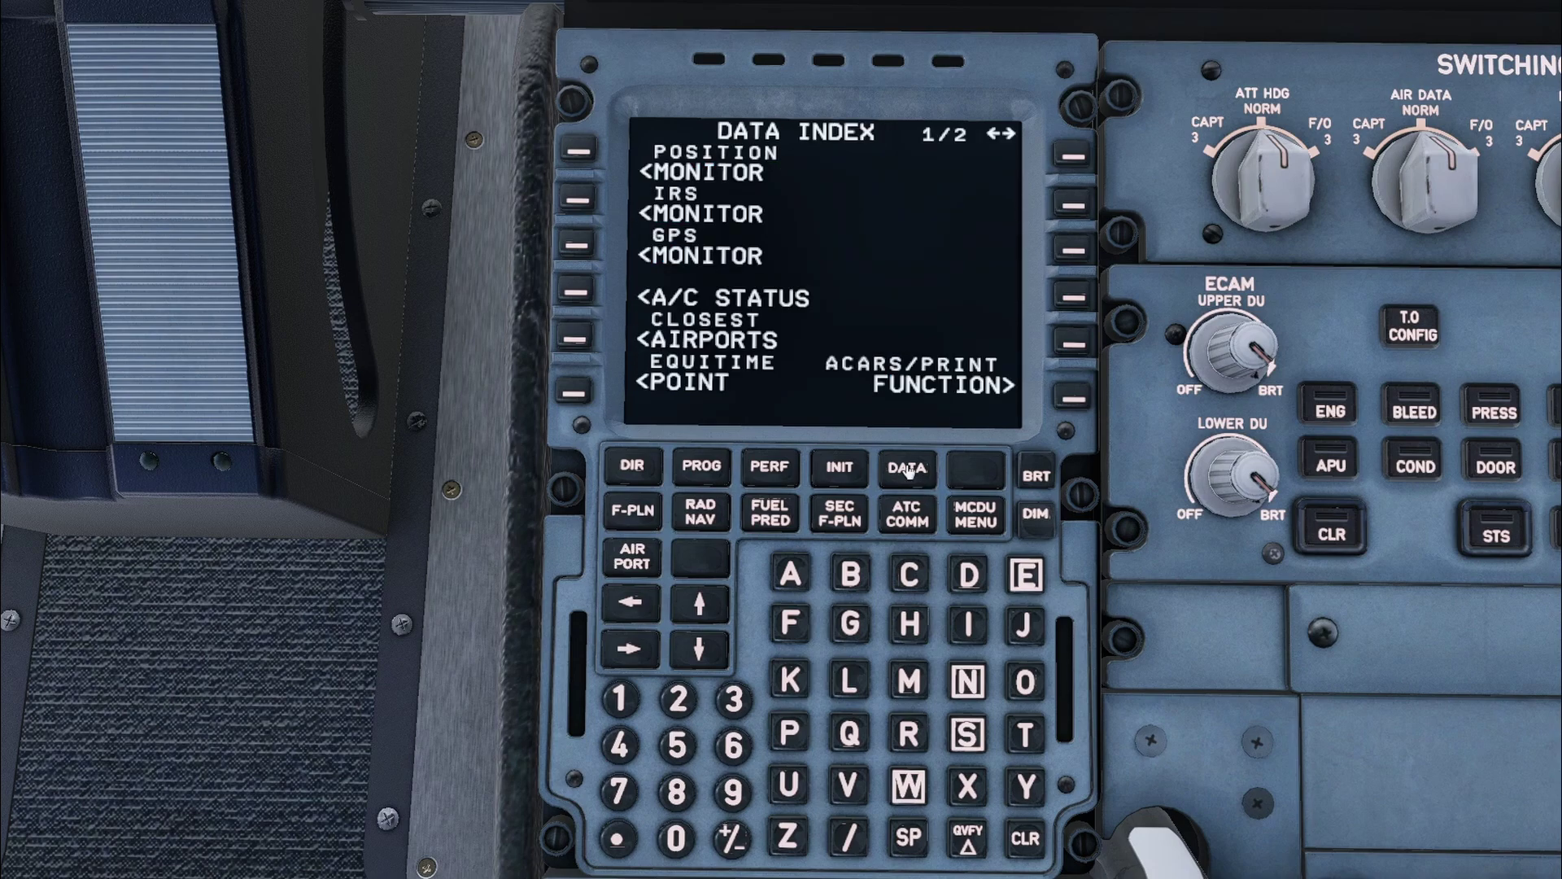
click(588, 299)
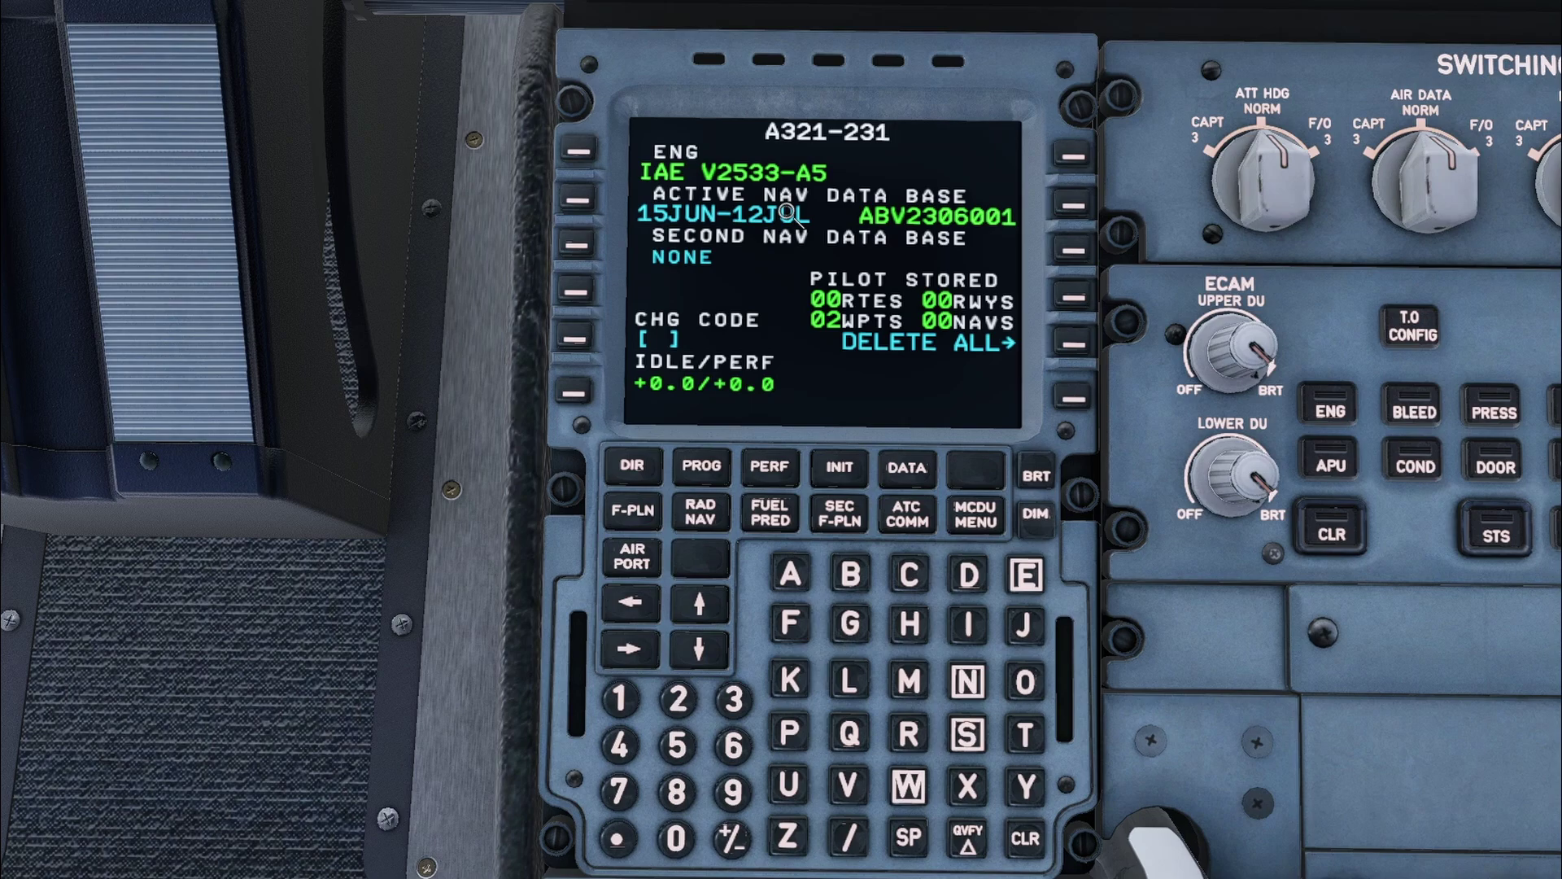
Step: On the INIT page, enter ESSA/EKCH as the from/to city pair
click(824, 469)
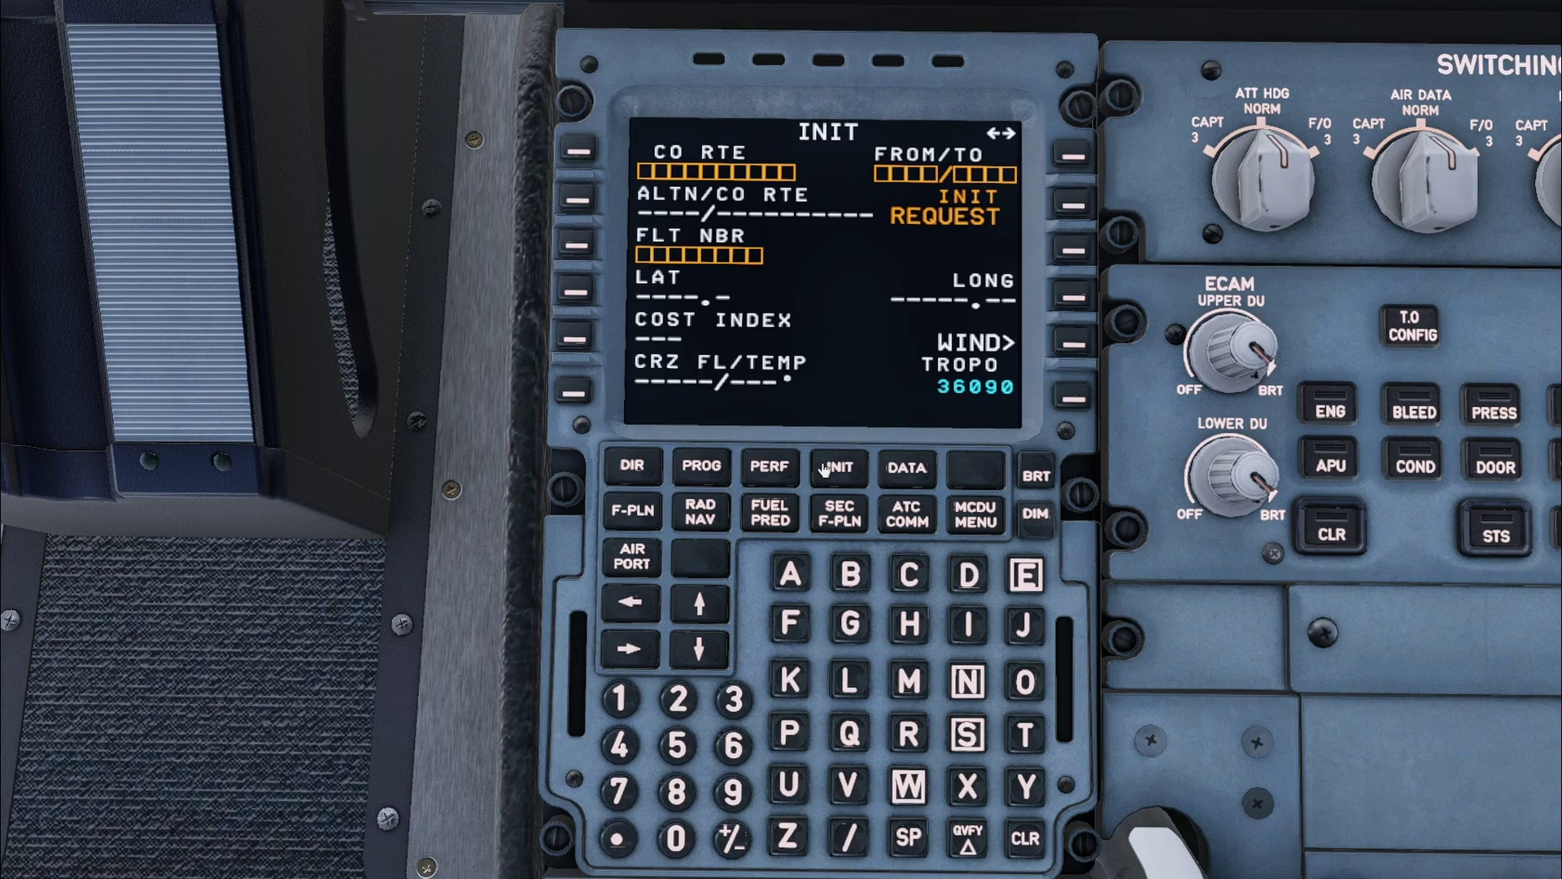
click(1018, 574)
click(967, 733)
click(967, 734)
click(789, 573)
click(848, 834)
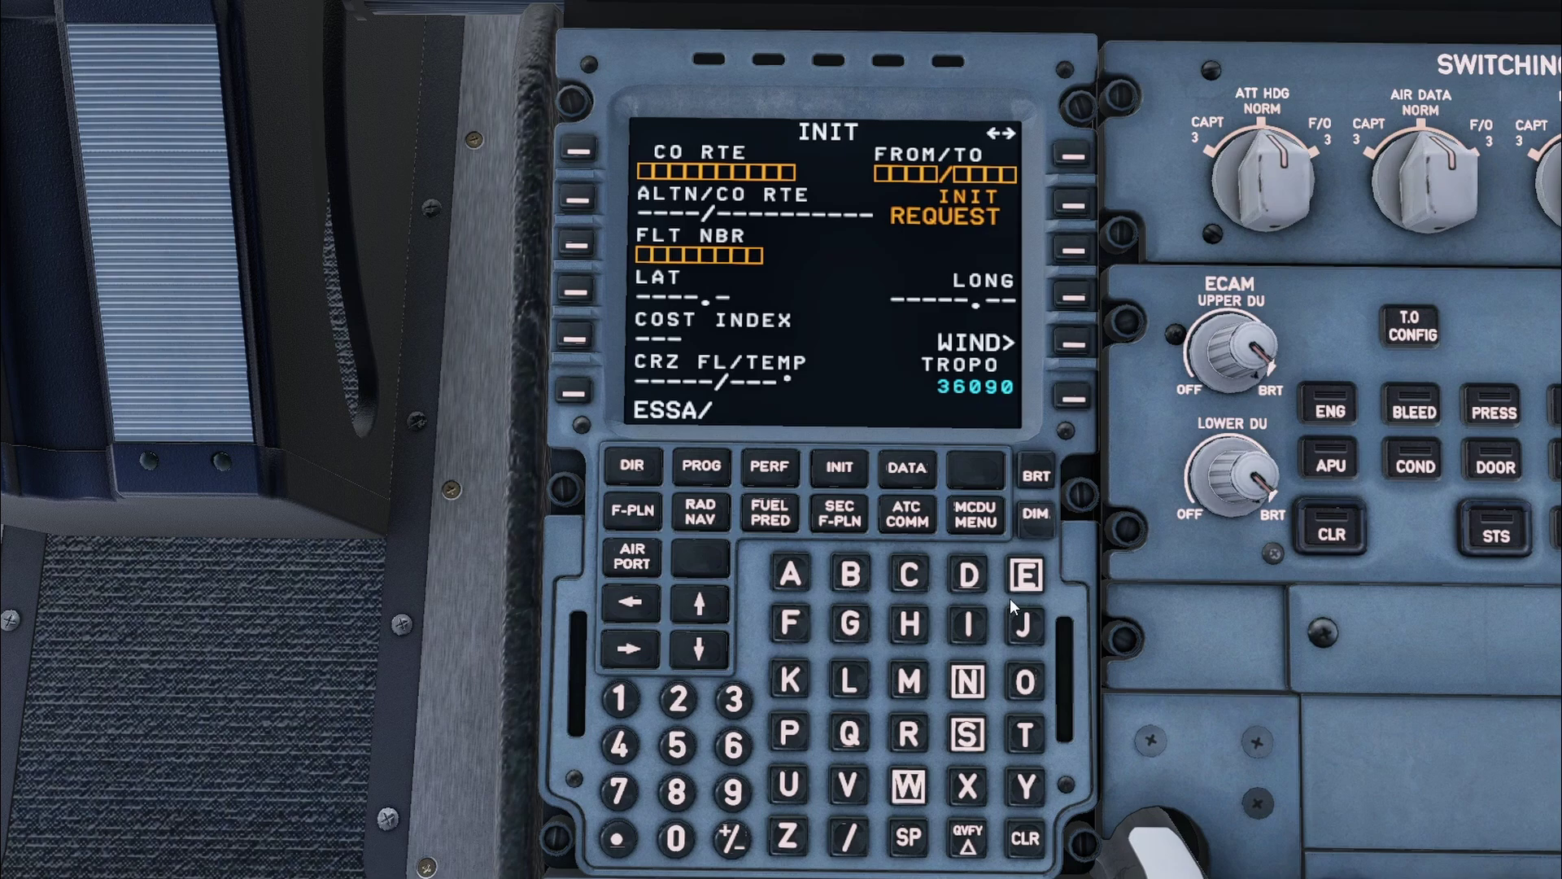
click(1022, 586)
click(793, 677)
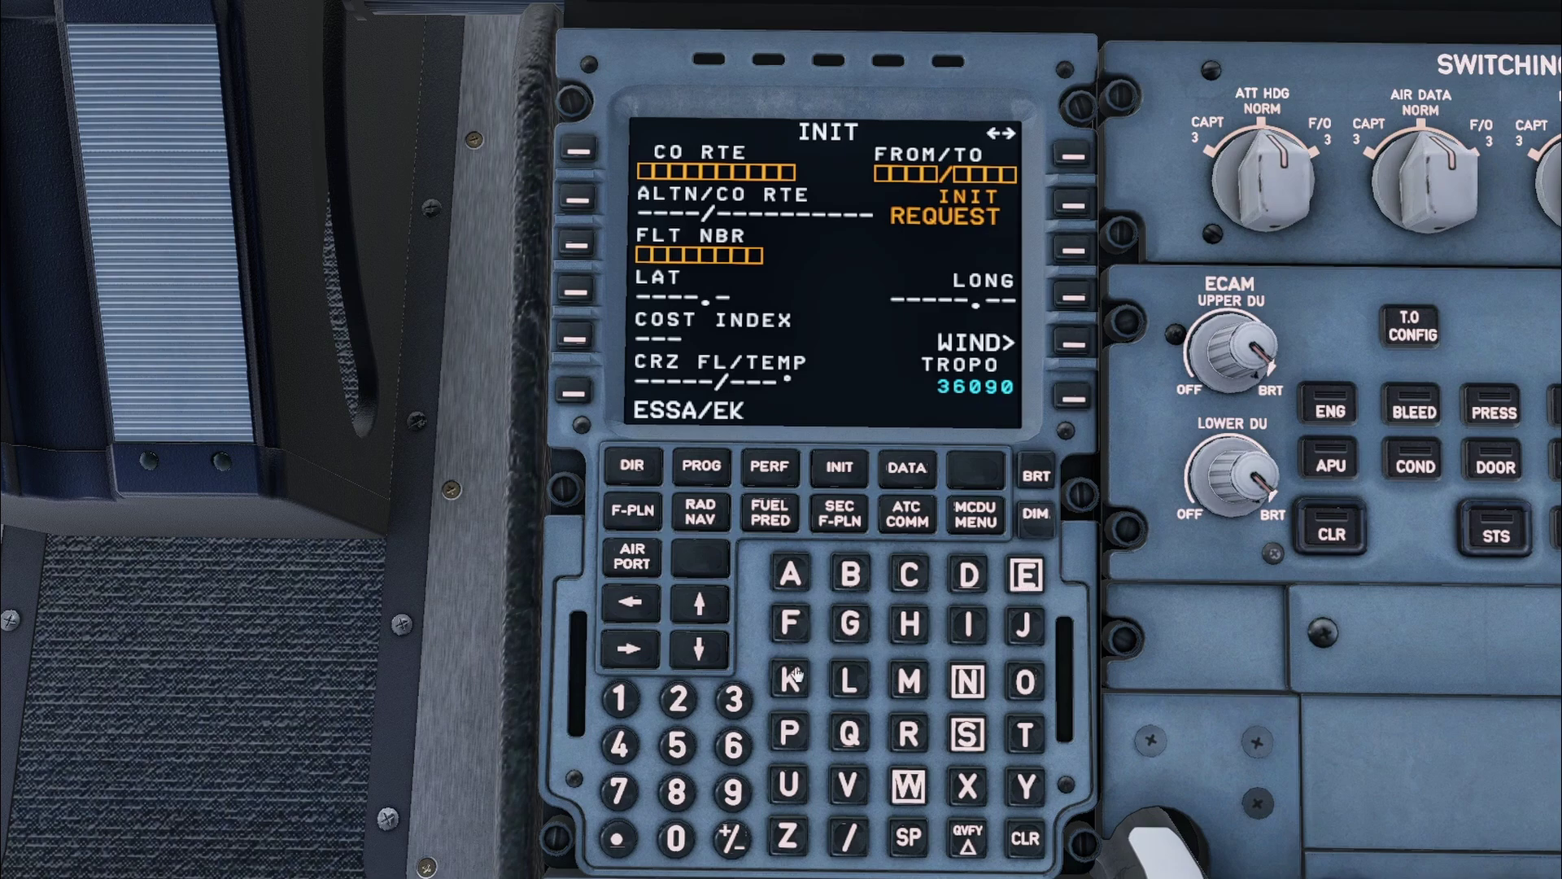
click(905, 582)
click(905, 625)
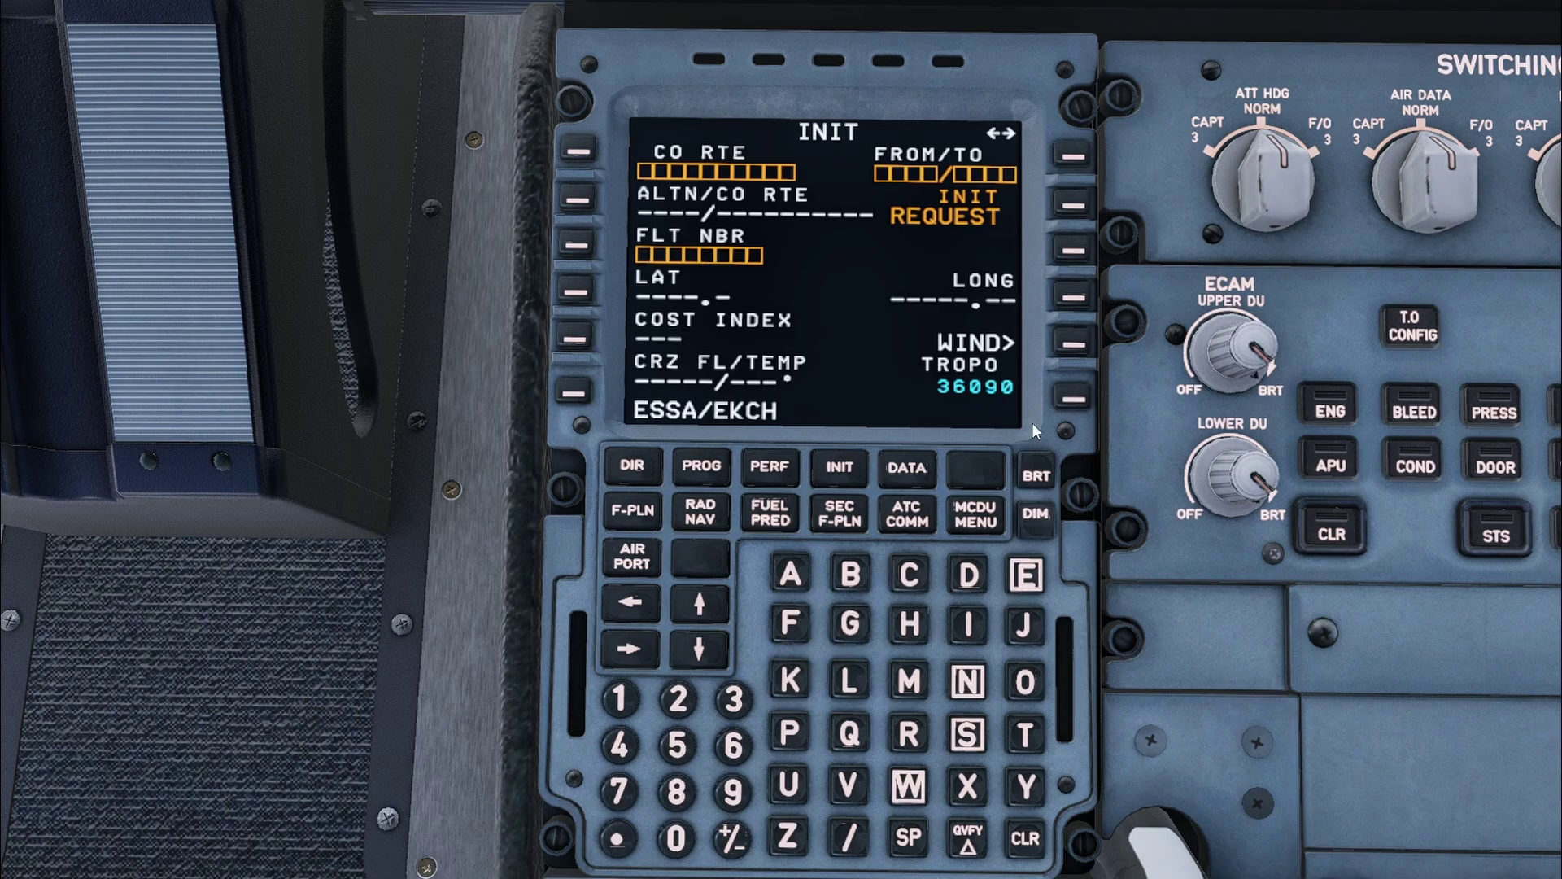
click(1071, 157)
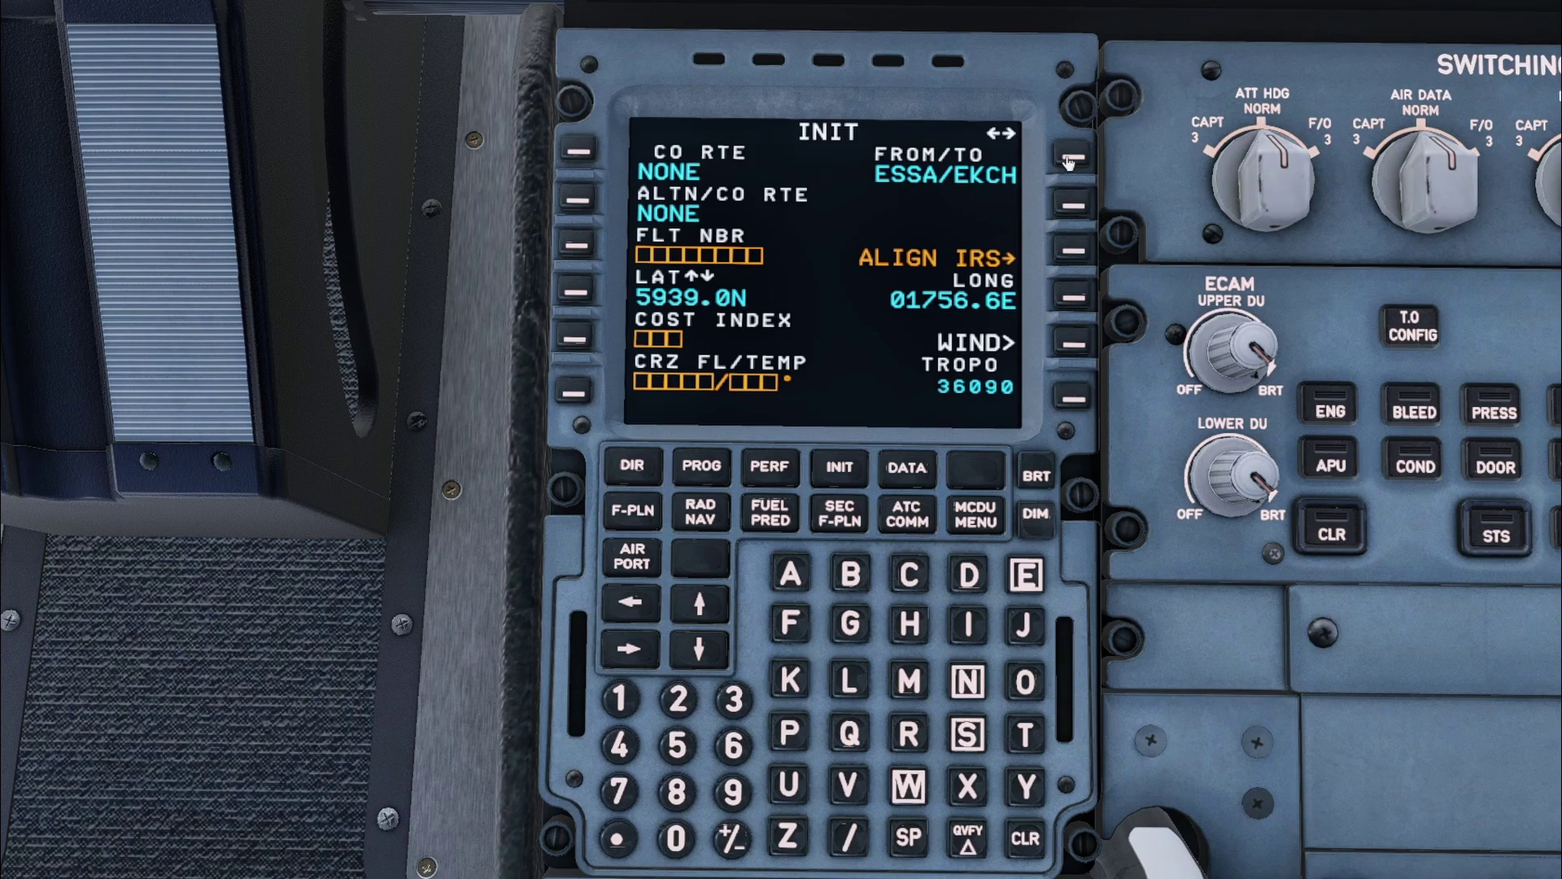
Step: Set ESMS as the alternate airport
click(1027, 574)
click(967, 735)
click(909, 681)
click(968, 735)
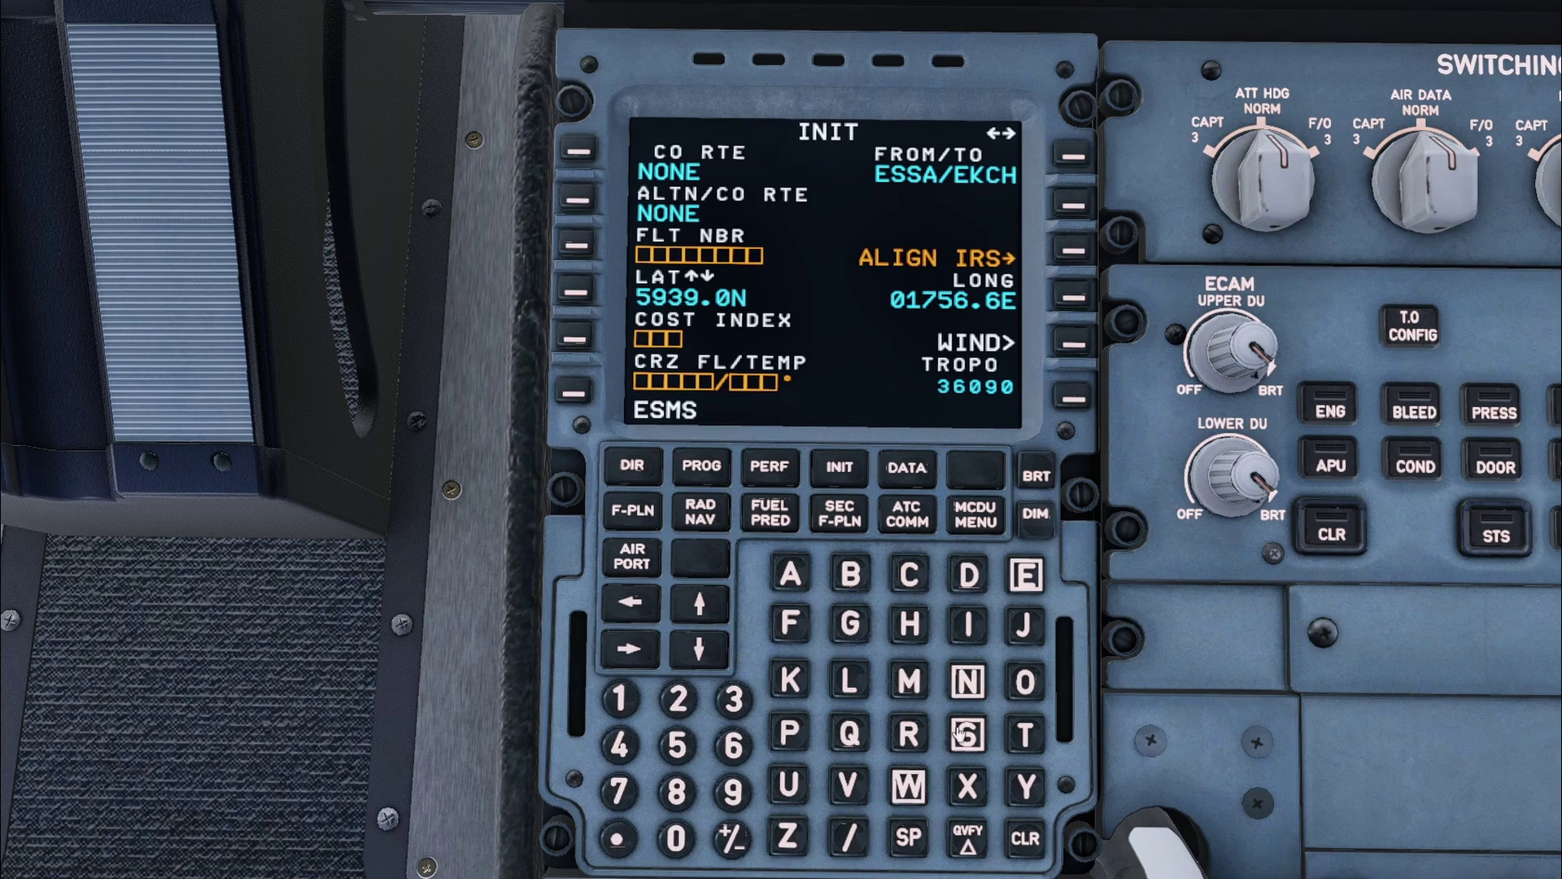
click(576, 196)
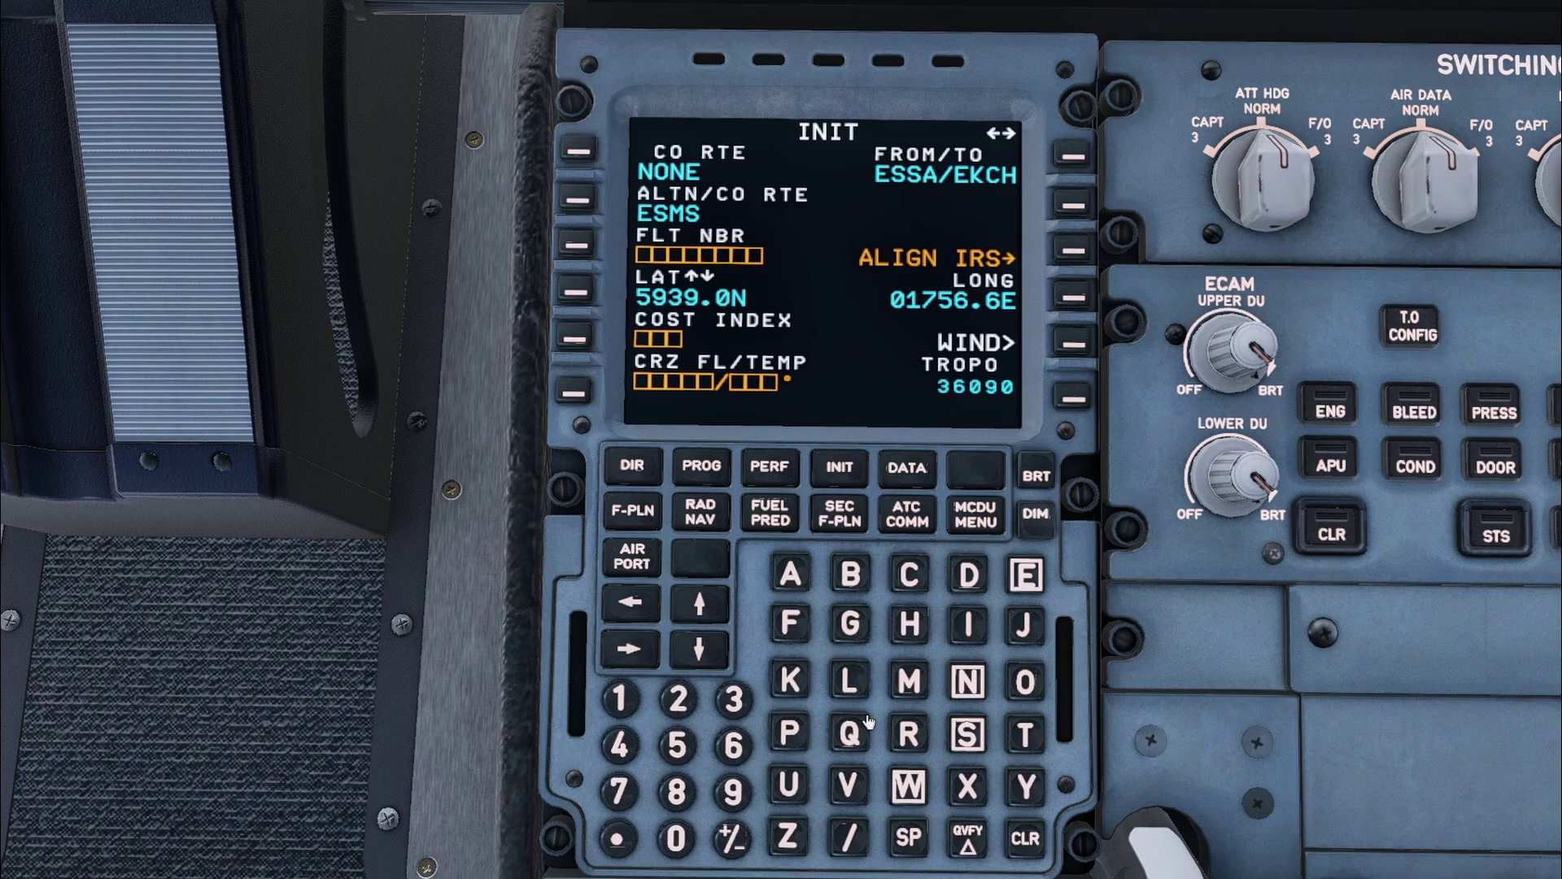
Step: Type the flight number SAS1407 into the scratchpad
click(968, 733)
click(791, 578)
click(975, 728)
click(633, 704)
click(629, 742)
click(674, 831)
click(627, 794)
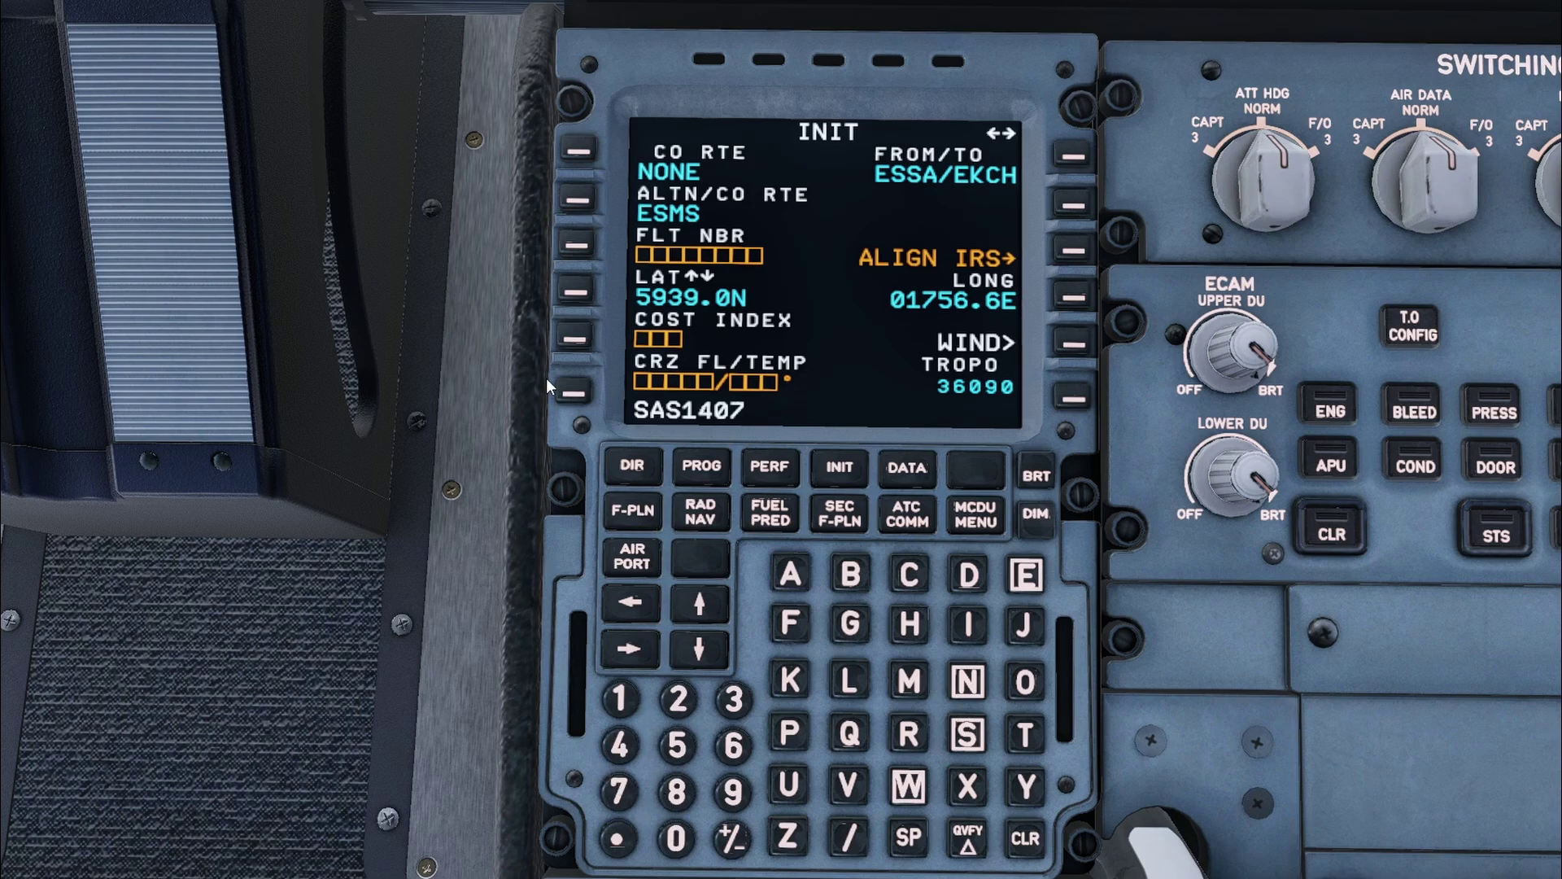
Step: Set flight number SAS1407 and check the fuel section of the OFP on the tablet
click(564, 243)
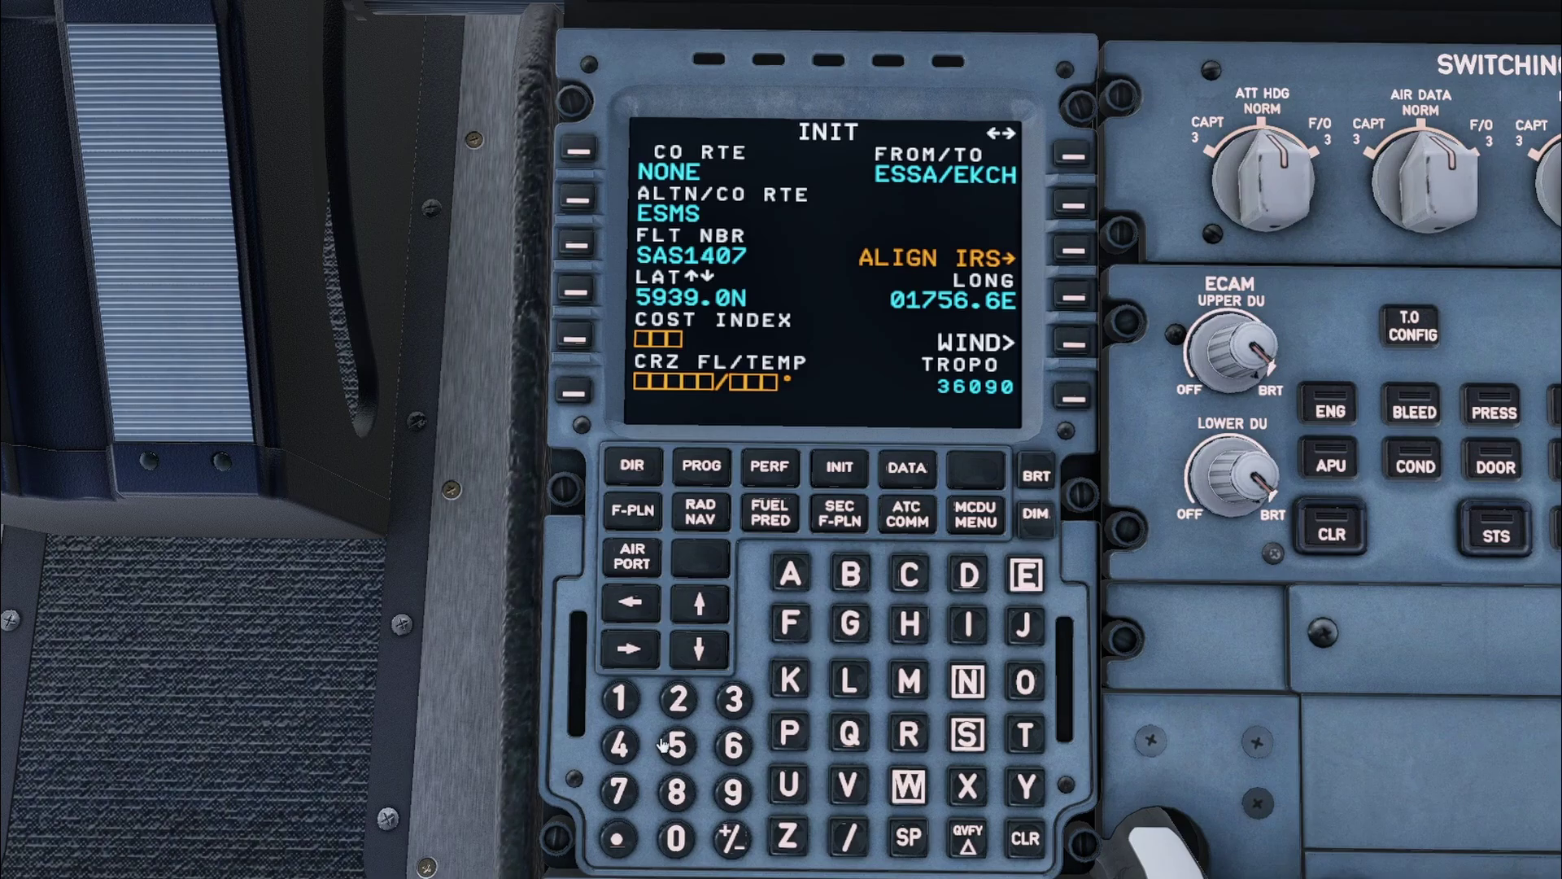
key(ctrl+space)
key(KP_1)
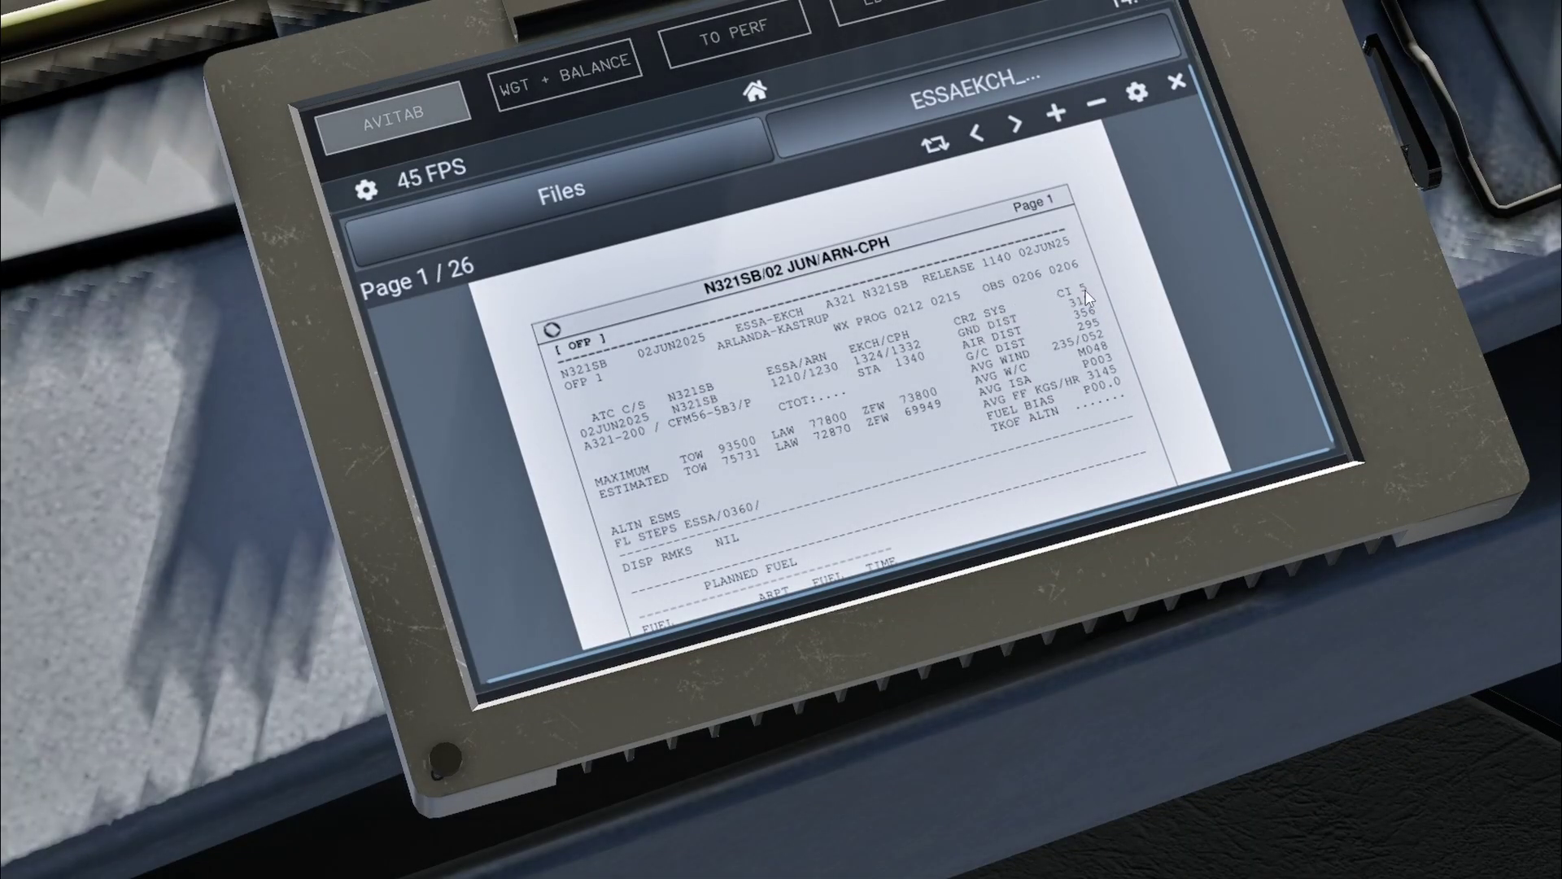
drag(920, 481, 864, 306)
scroll(814, 325, up, 1)
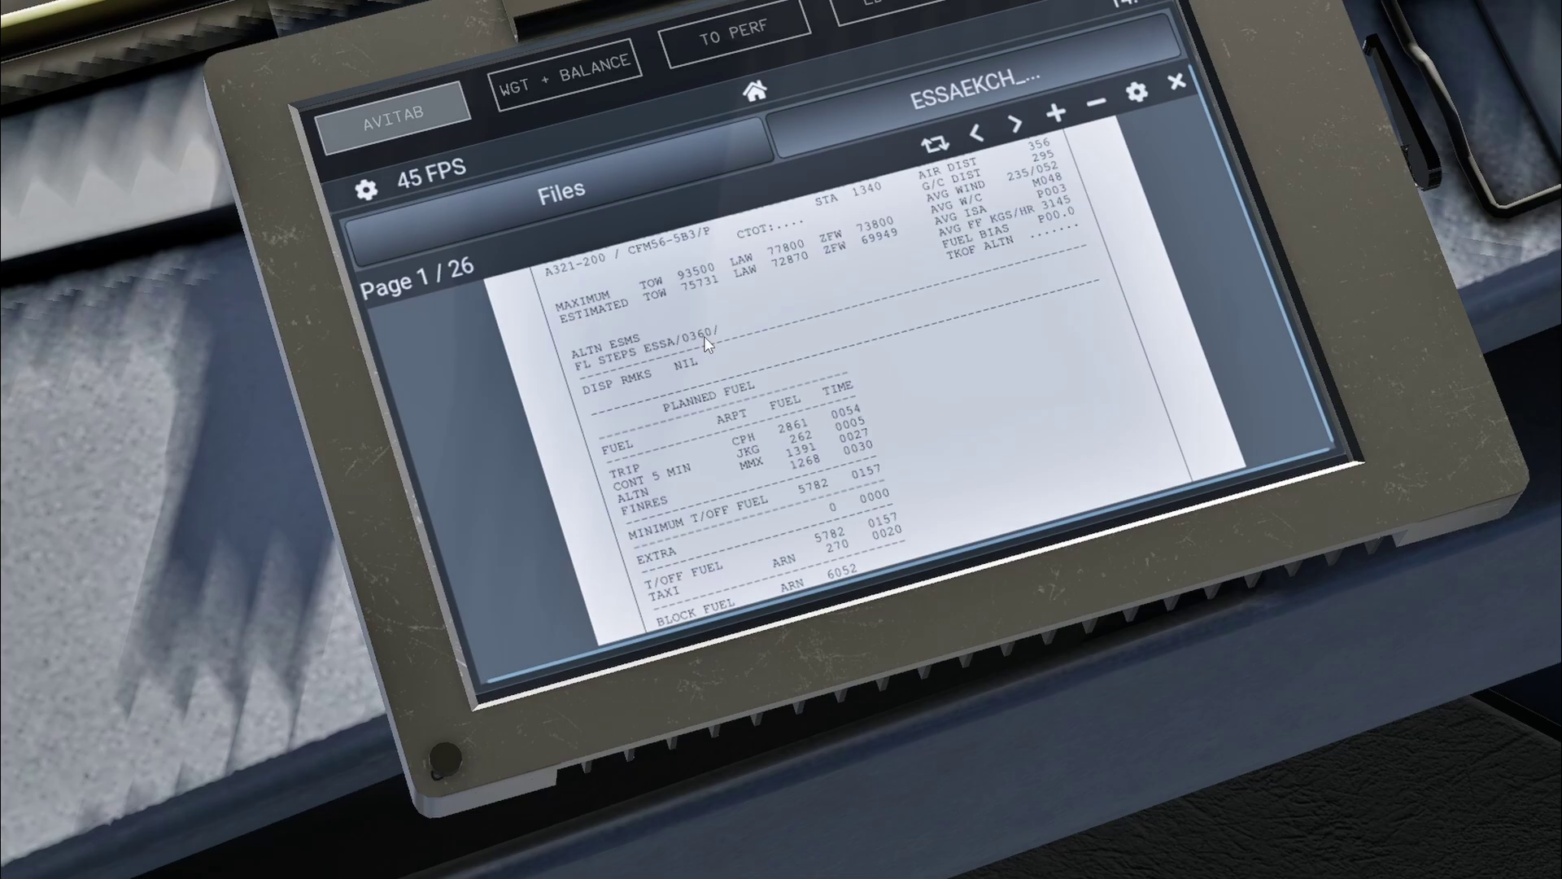
key(KP_2)
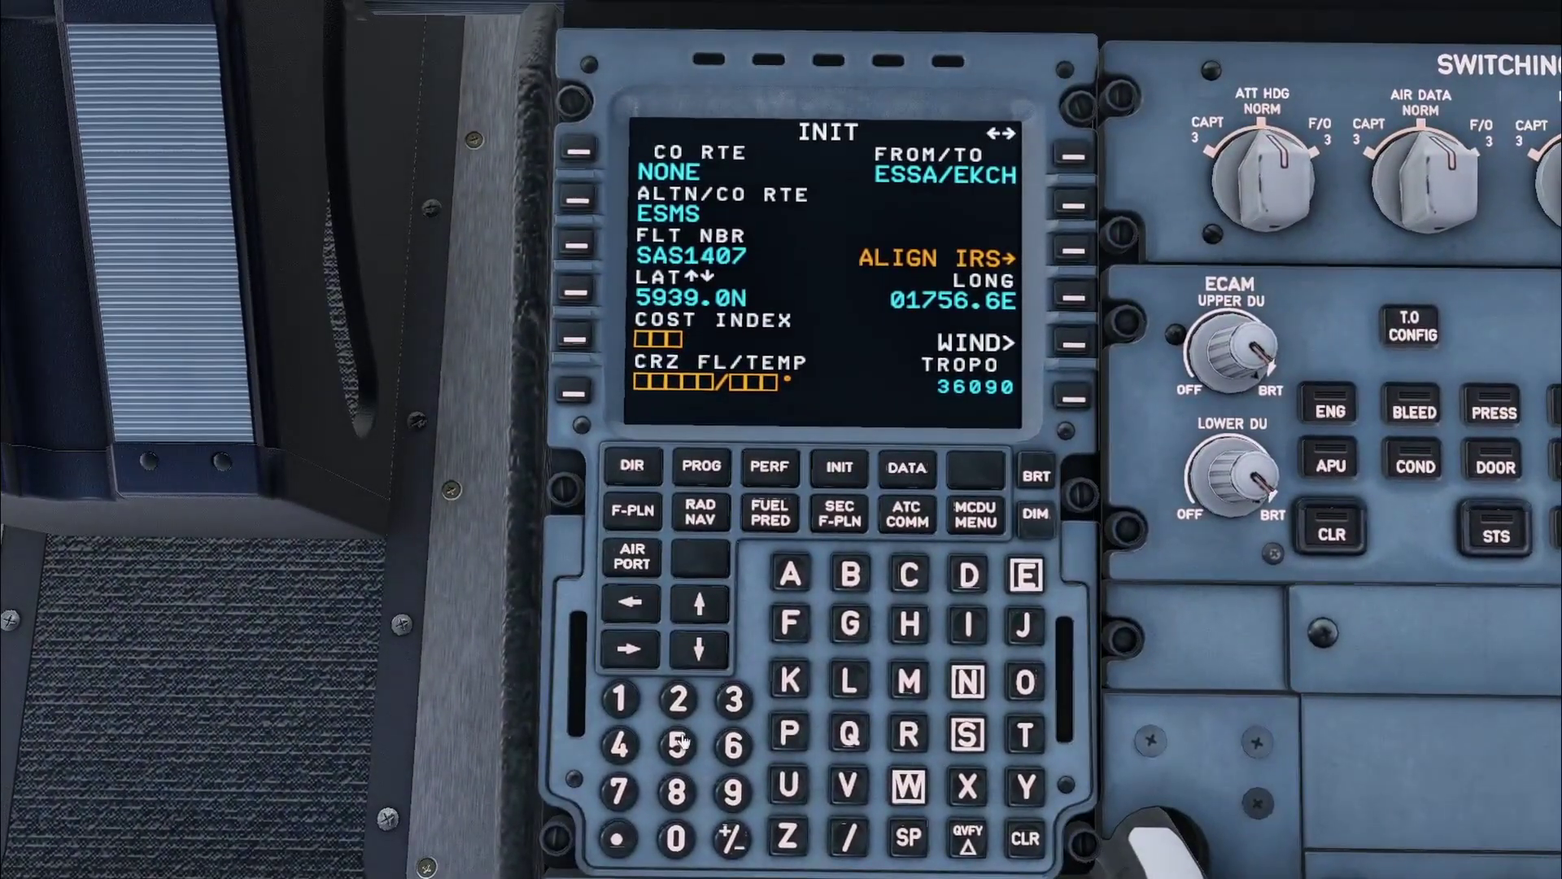
Step: Set cost index 5 and cruise level FL360, then start IRS alignment
click(677, 742)
click(576, 337)
click(733, 700)
click(733, 744)
click(677, 837)
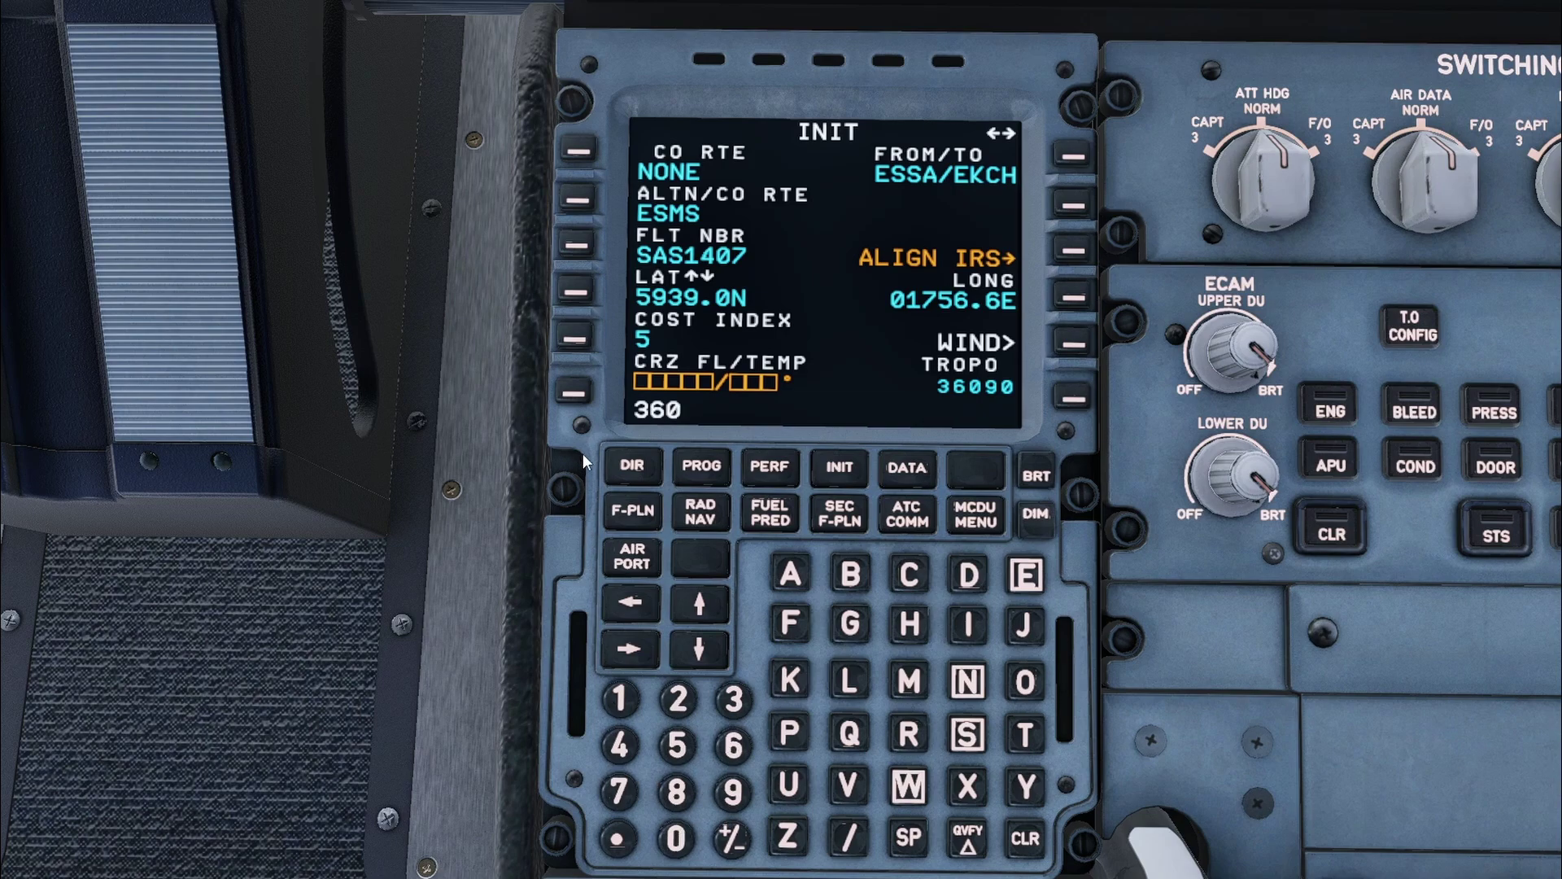
click(574, 394)
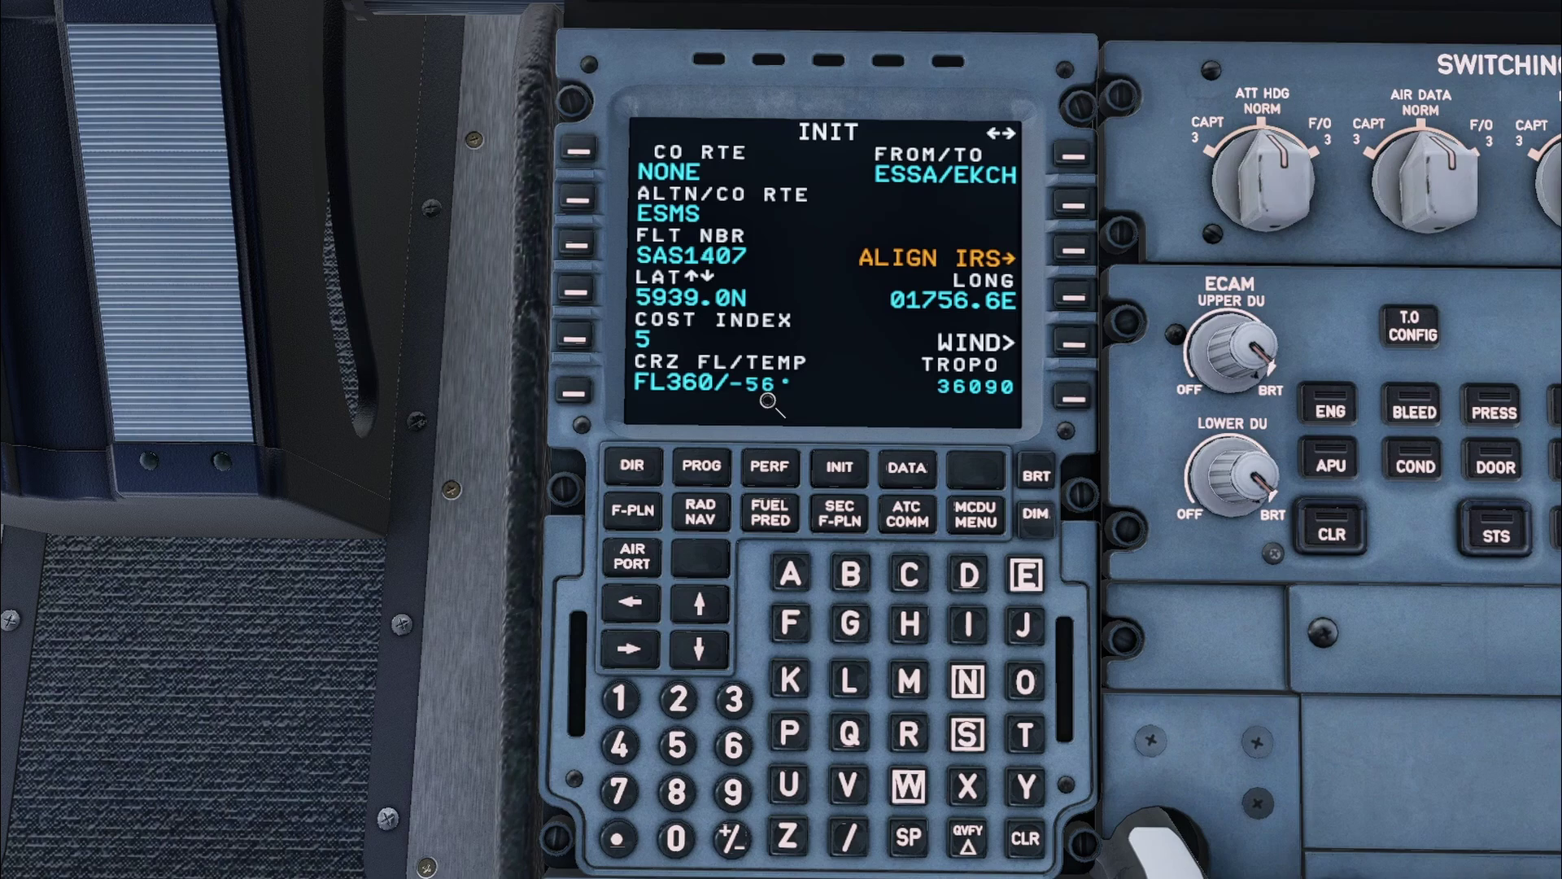
click(1073, 252)
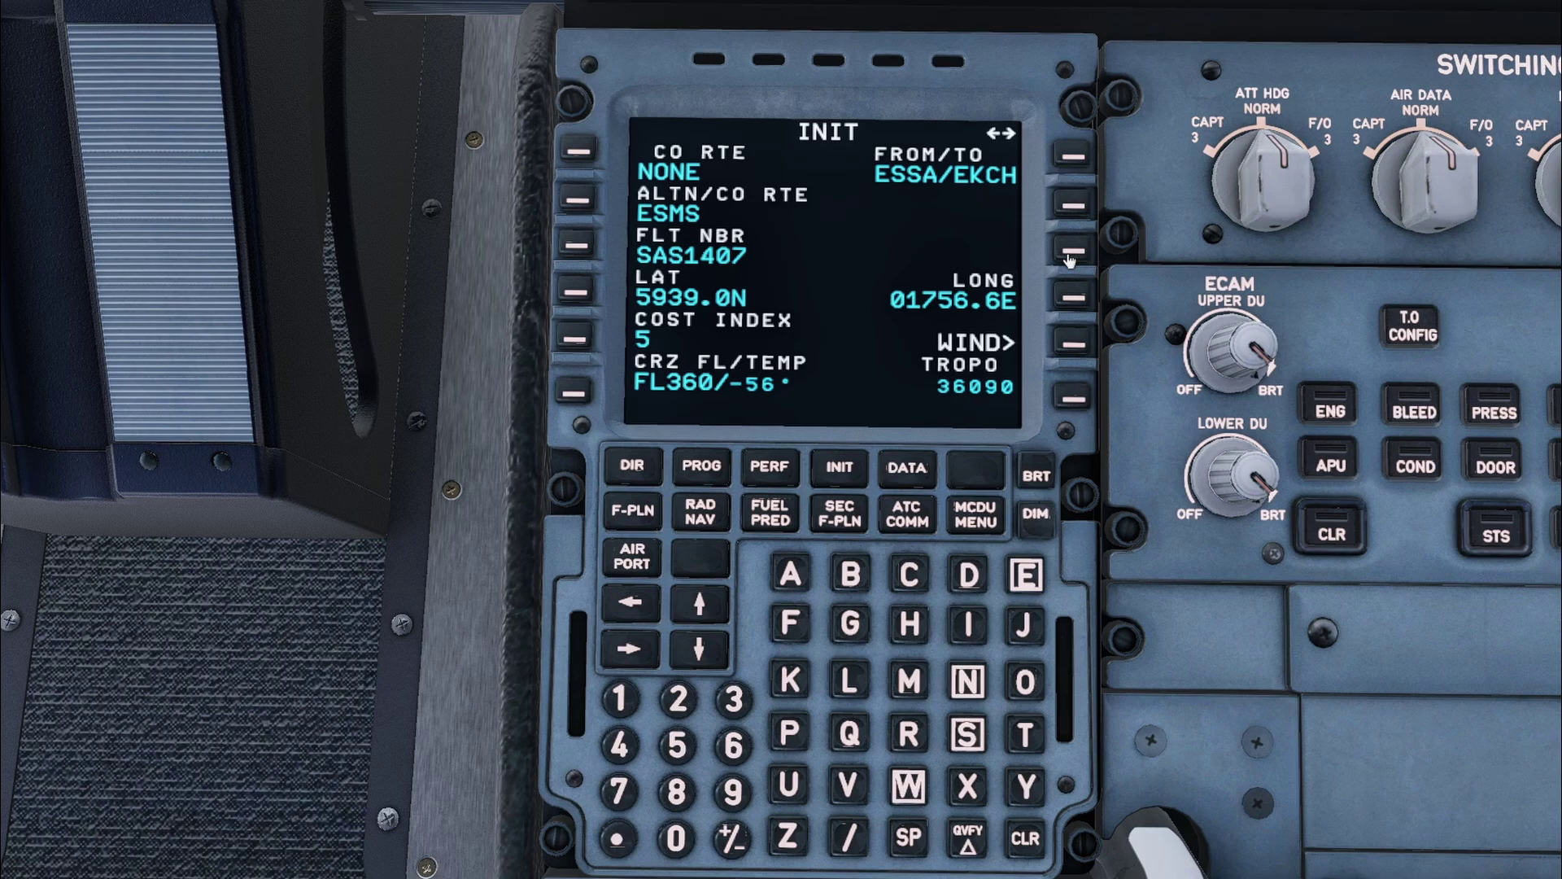
Step: From ESSA's departure page, choose runway 19R, SID PETE1G, transition NONE, and insert it
click(632, 514)
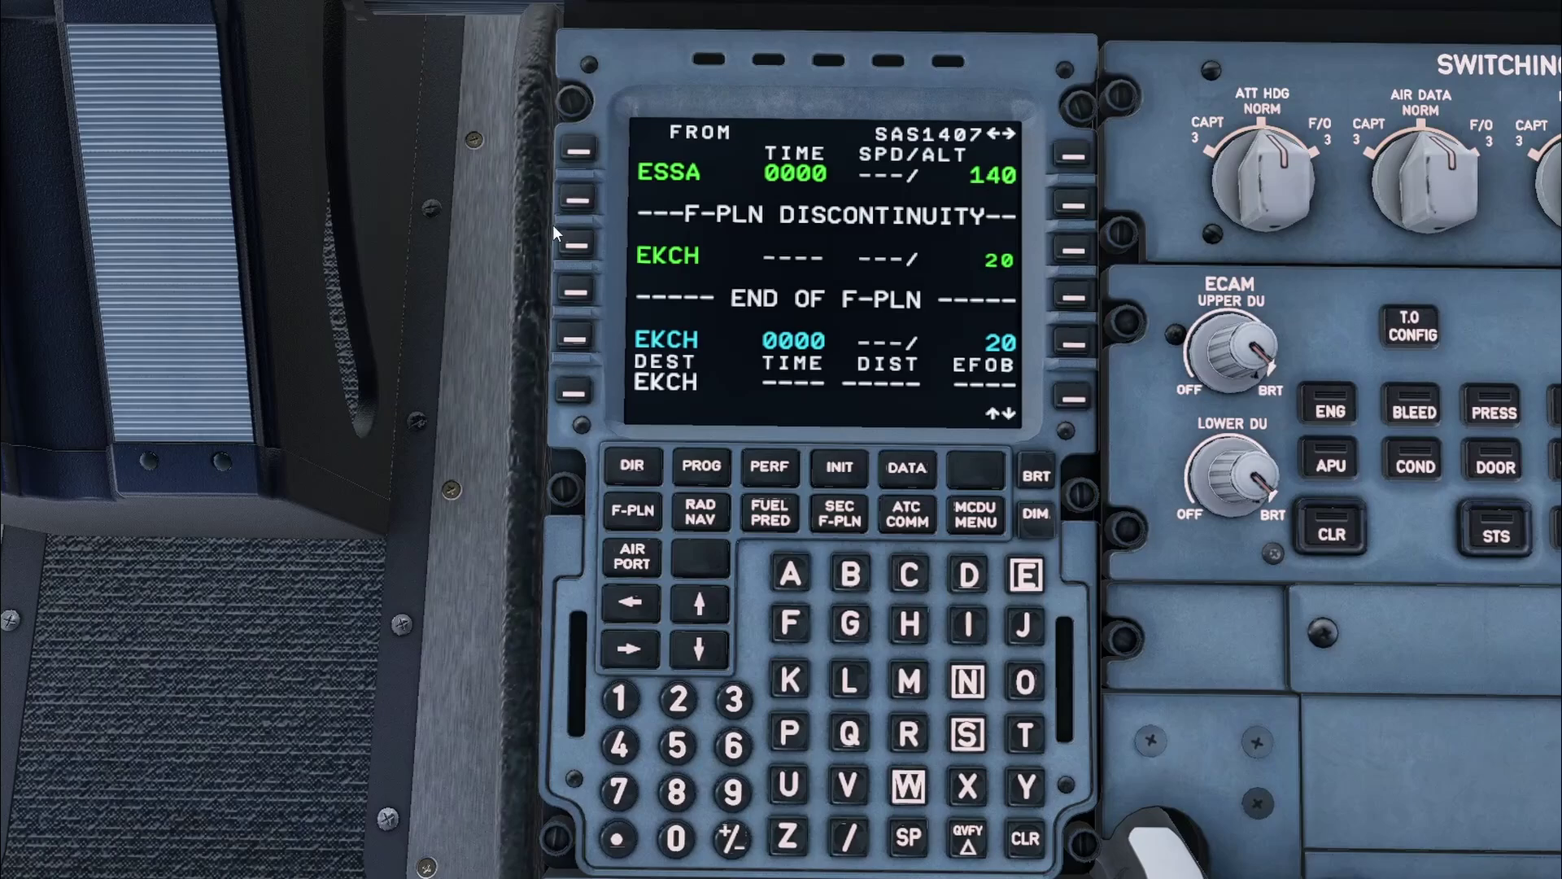
click(578, 152)
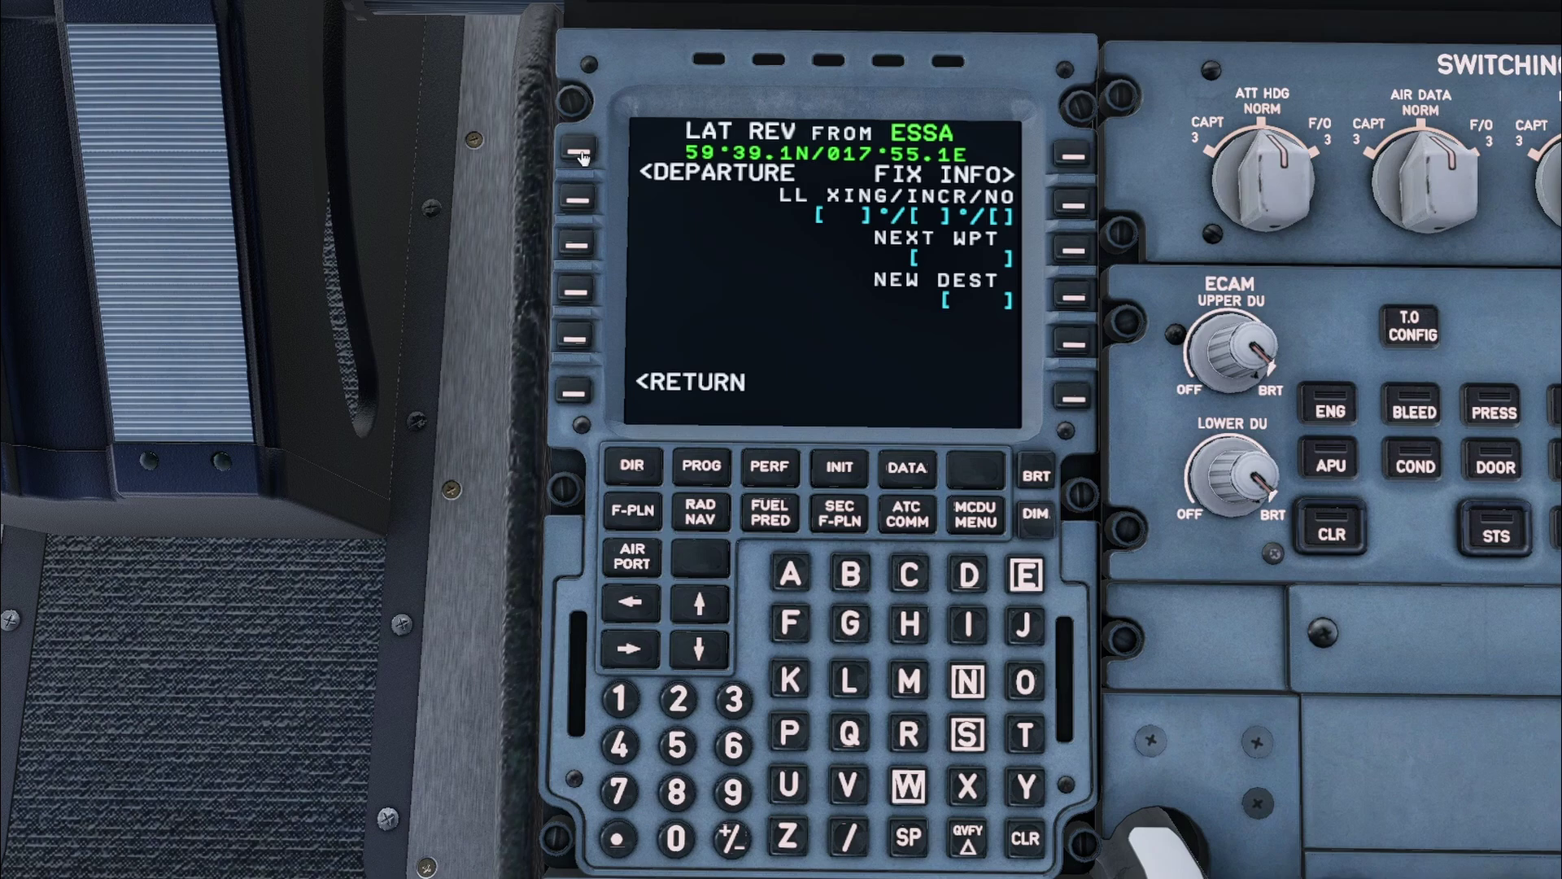
click(578, 152)
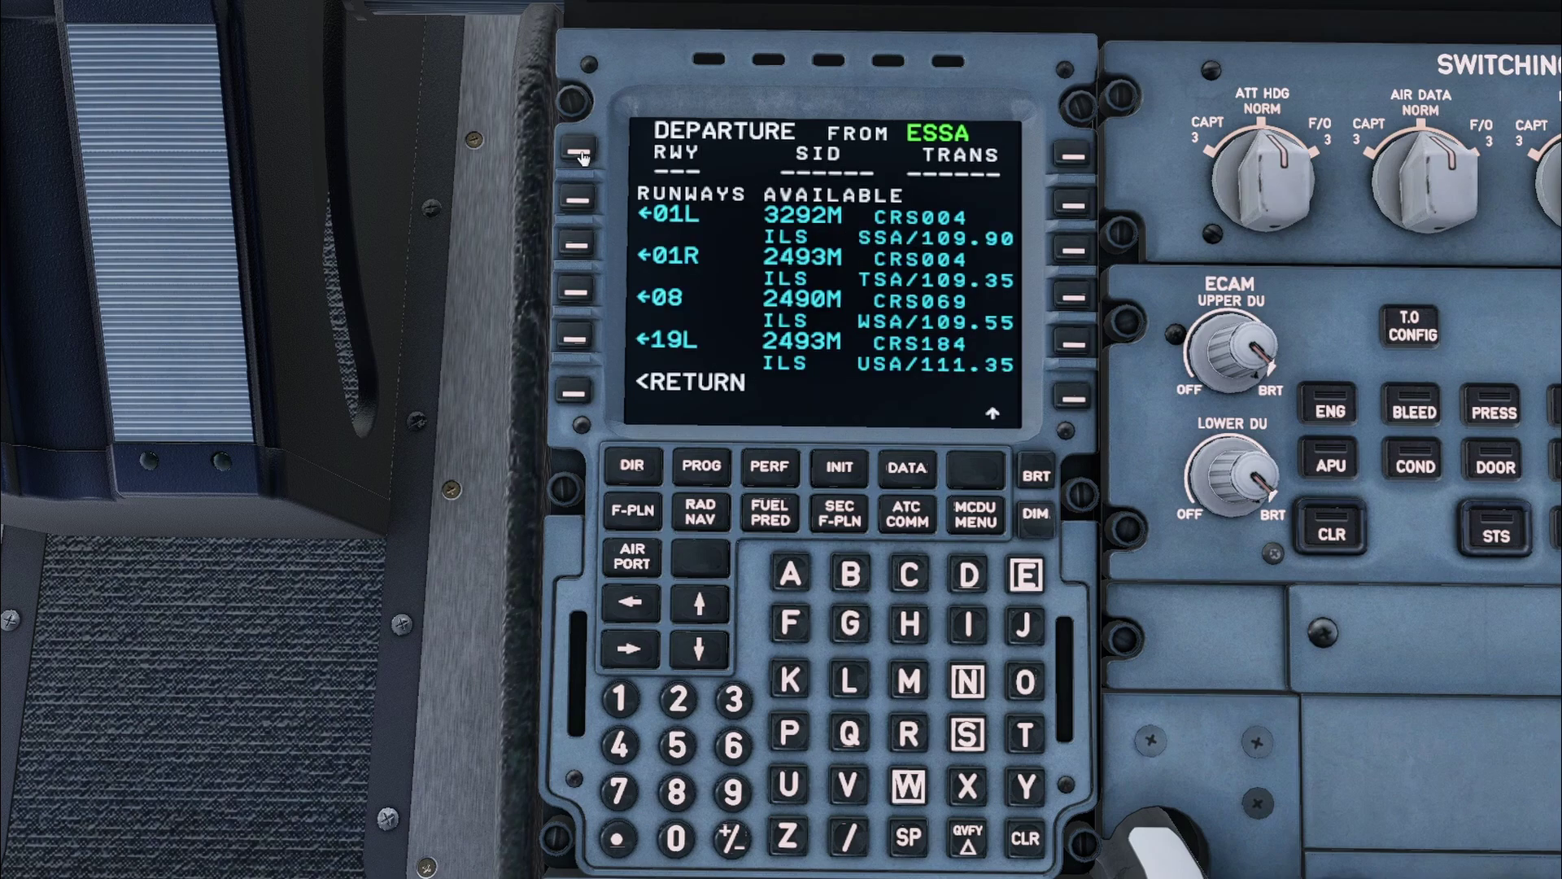
click(700, 604)
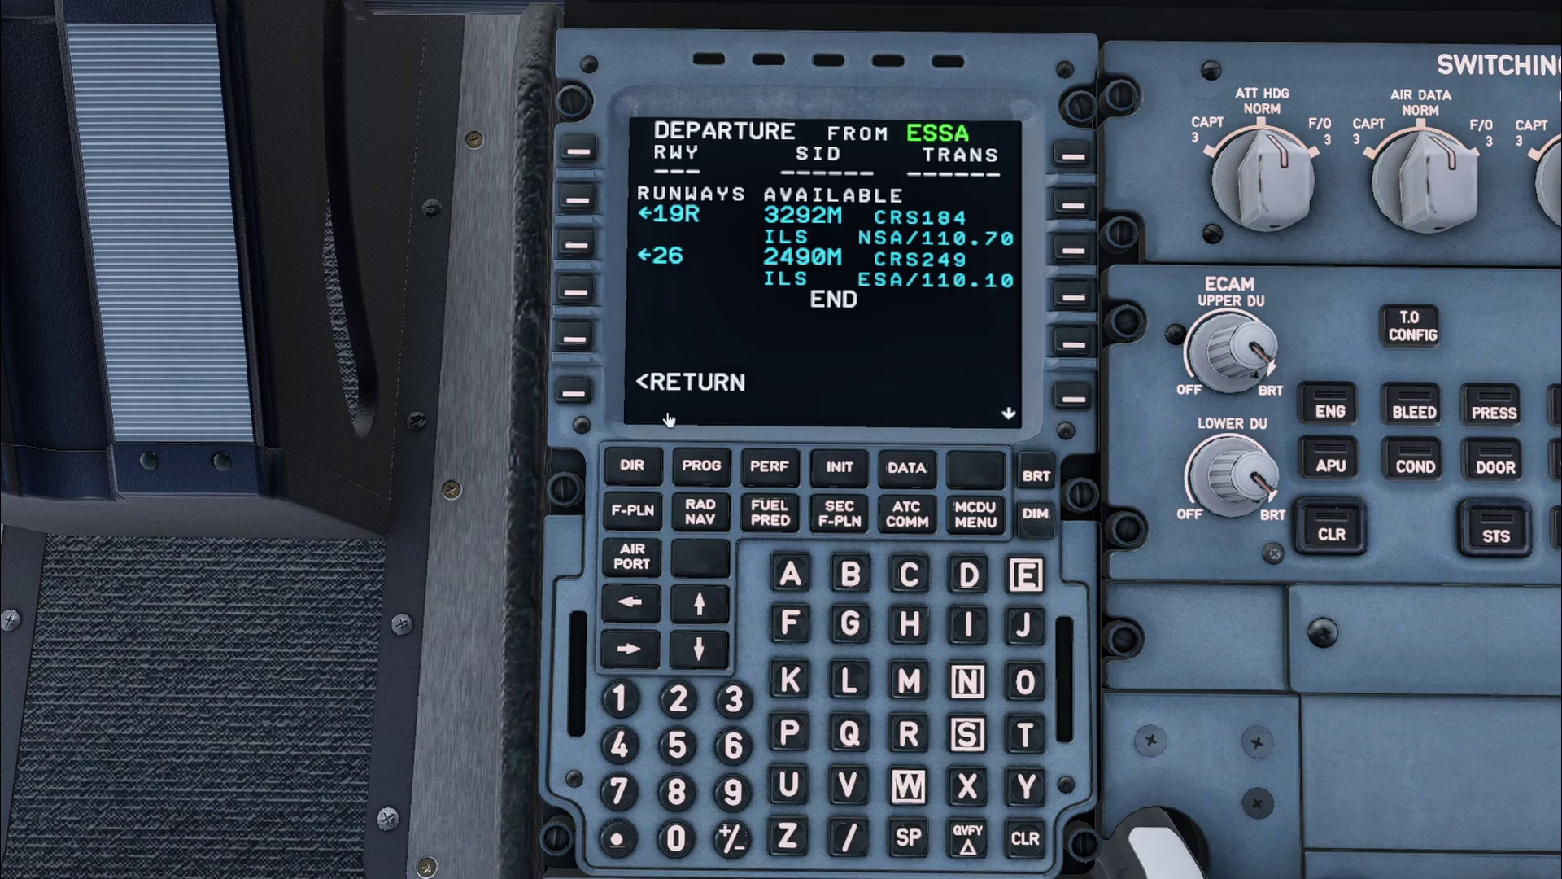
click(577, 202)
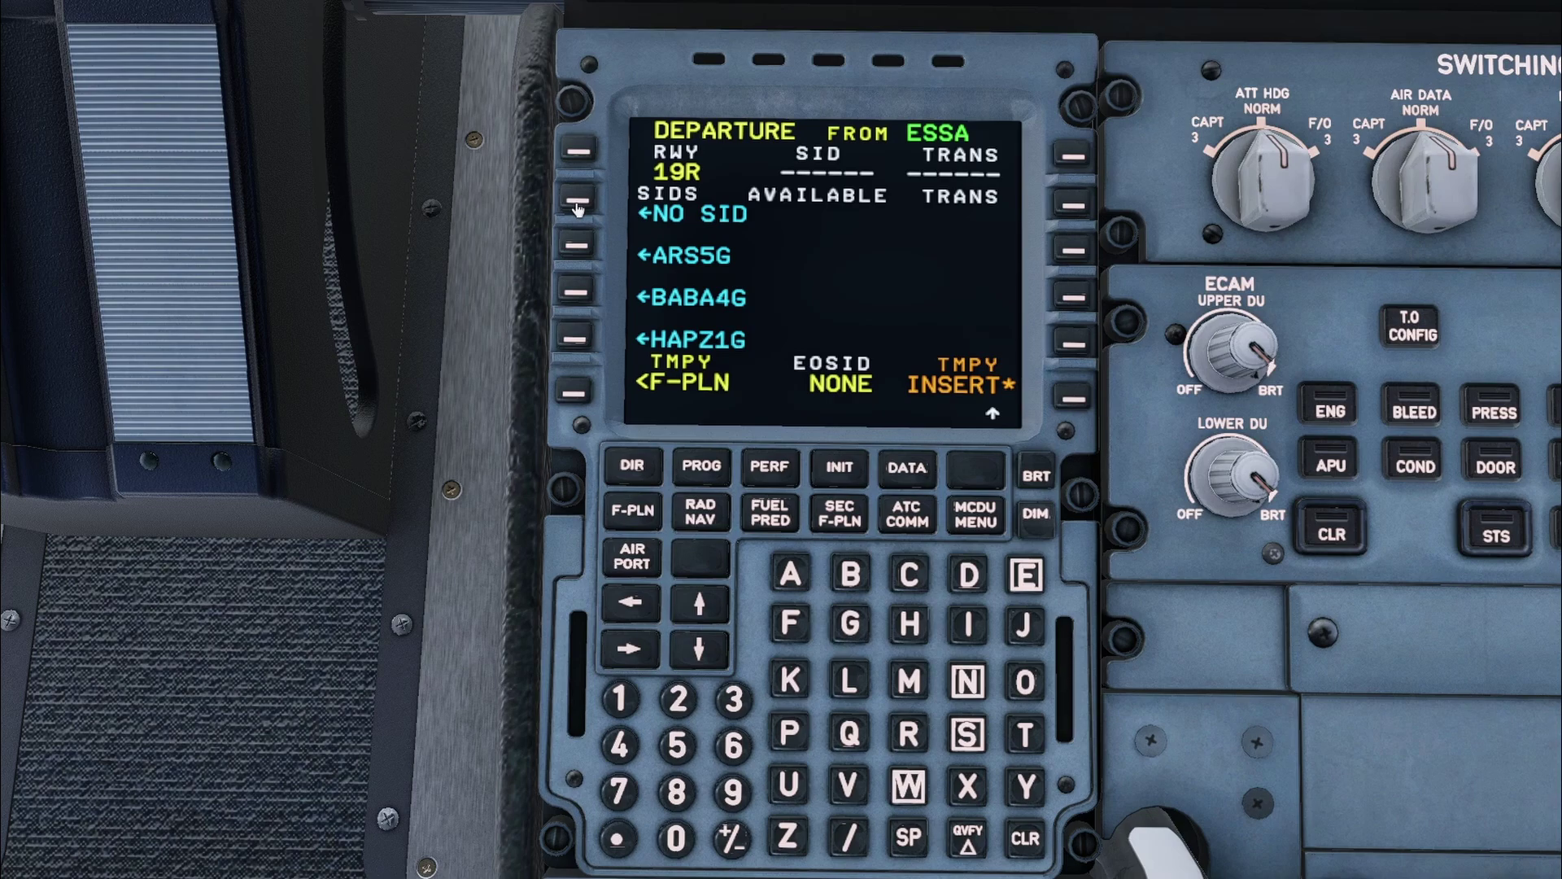
click(700, 603)
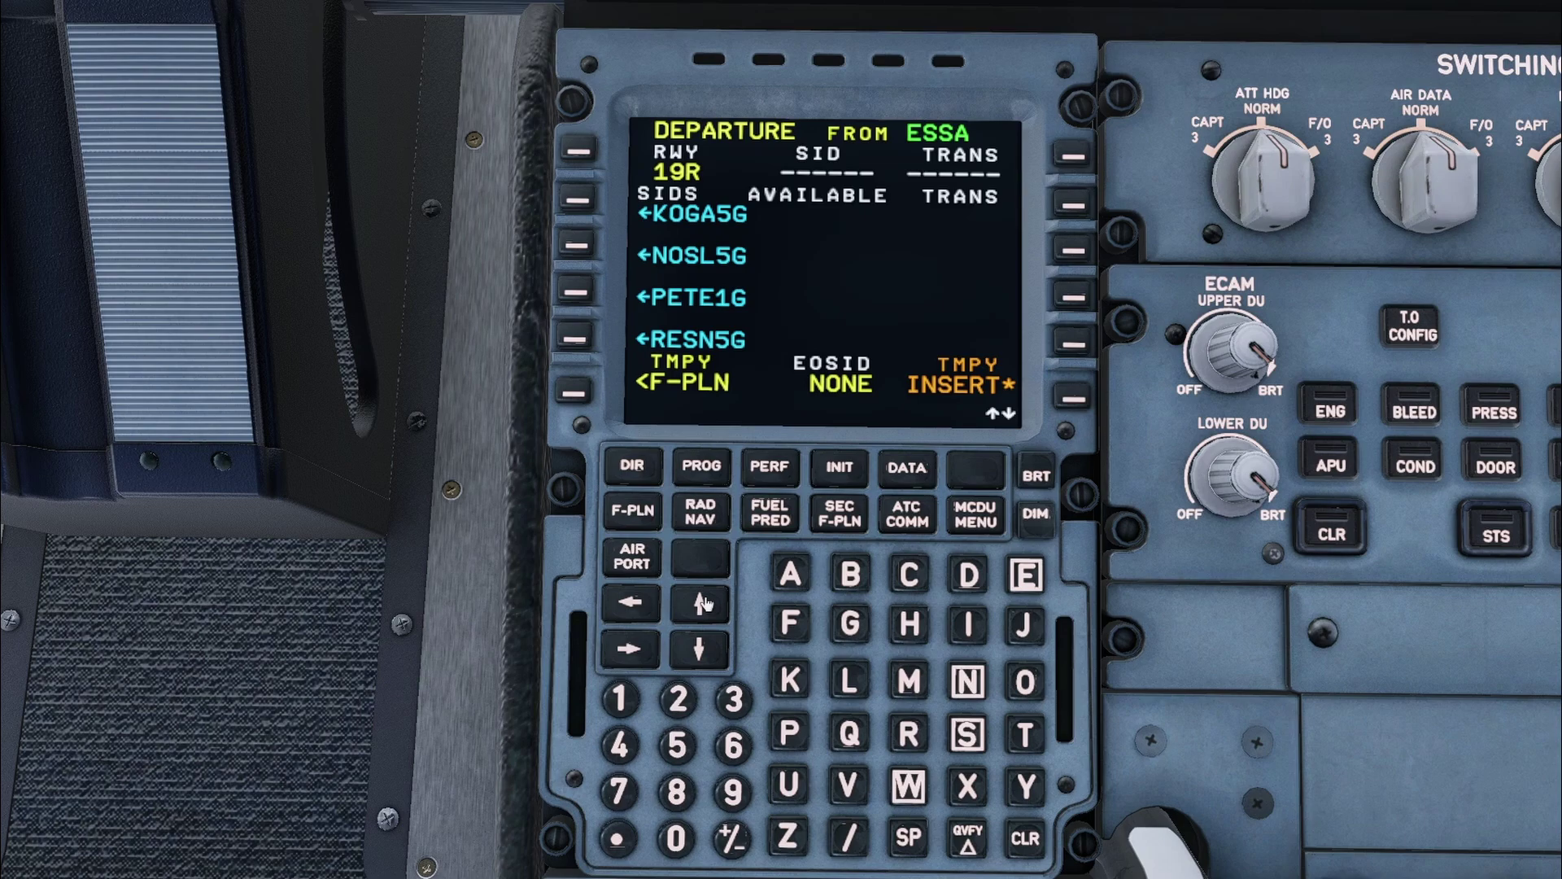
click(580, 289)
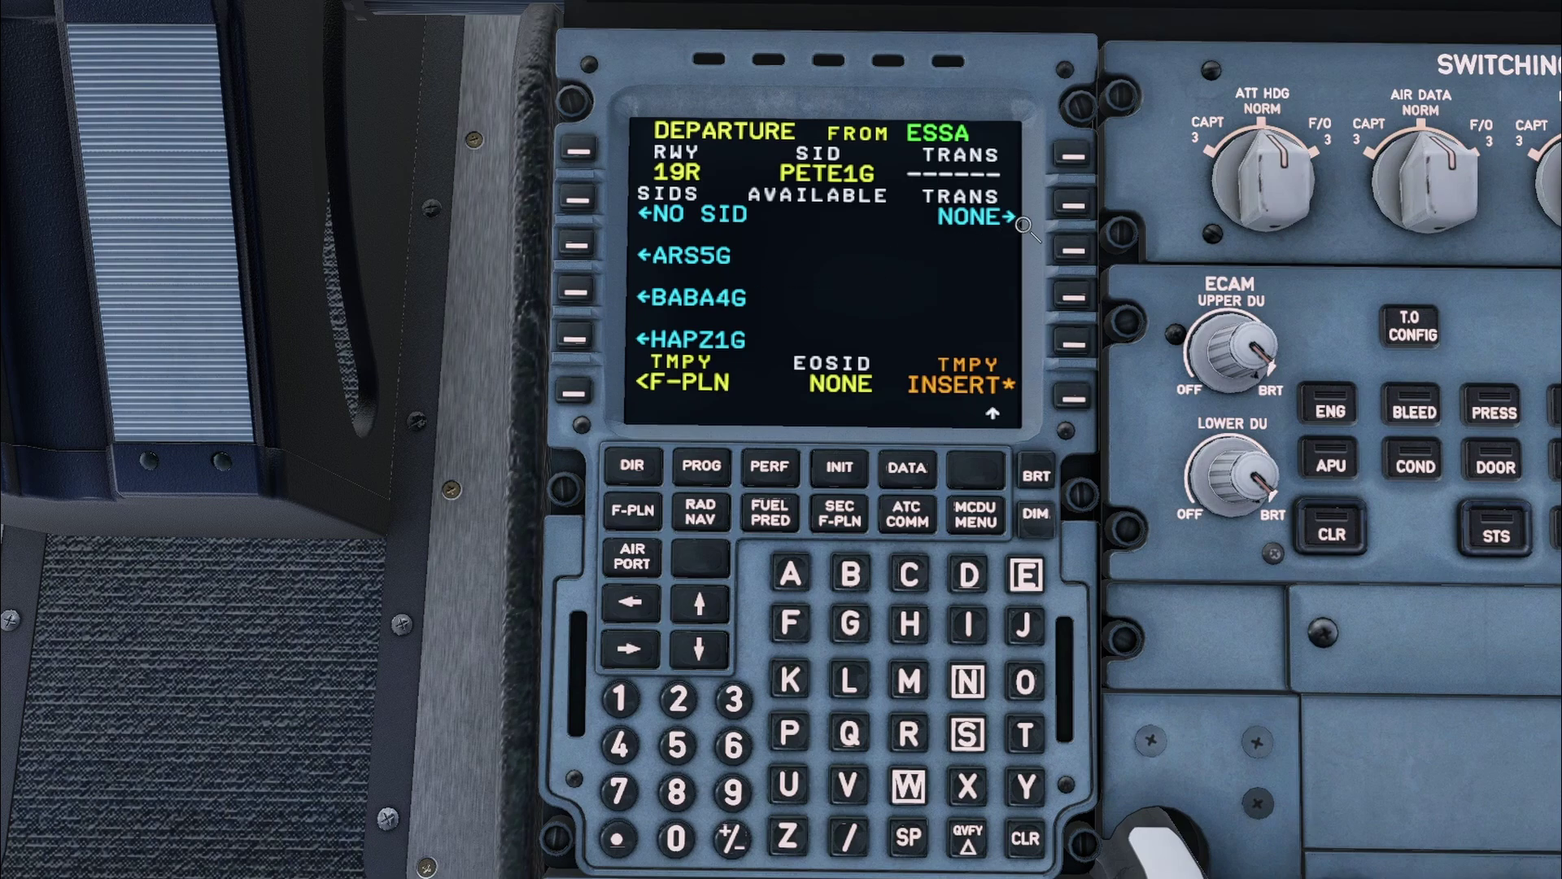
click(1078, 216)
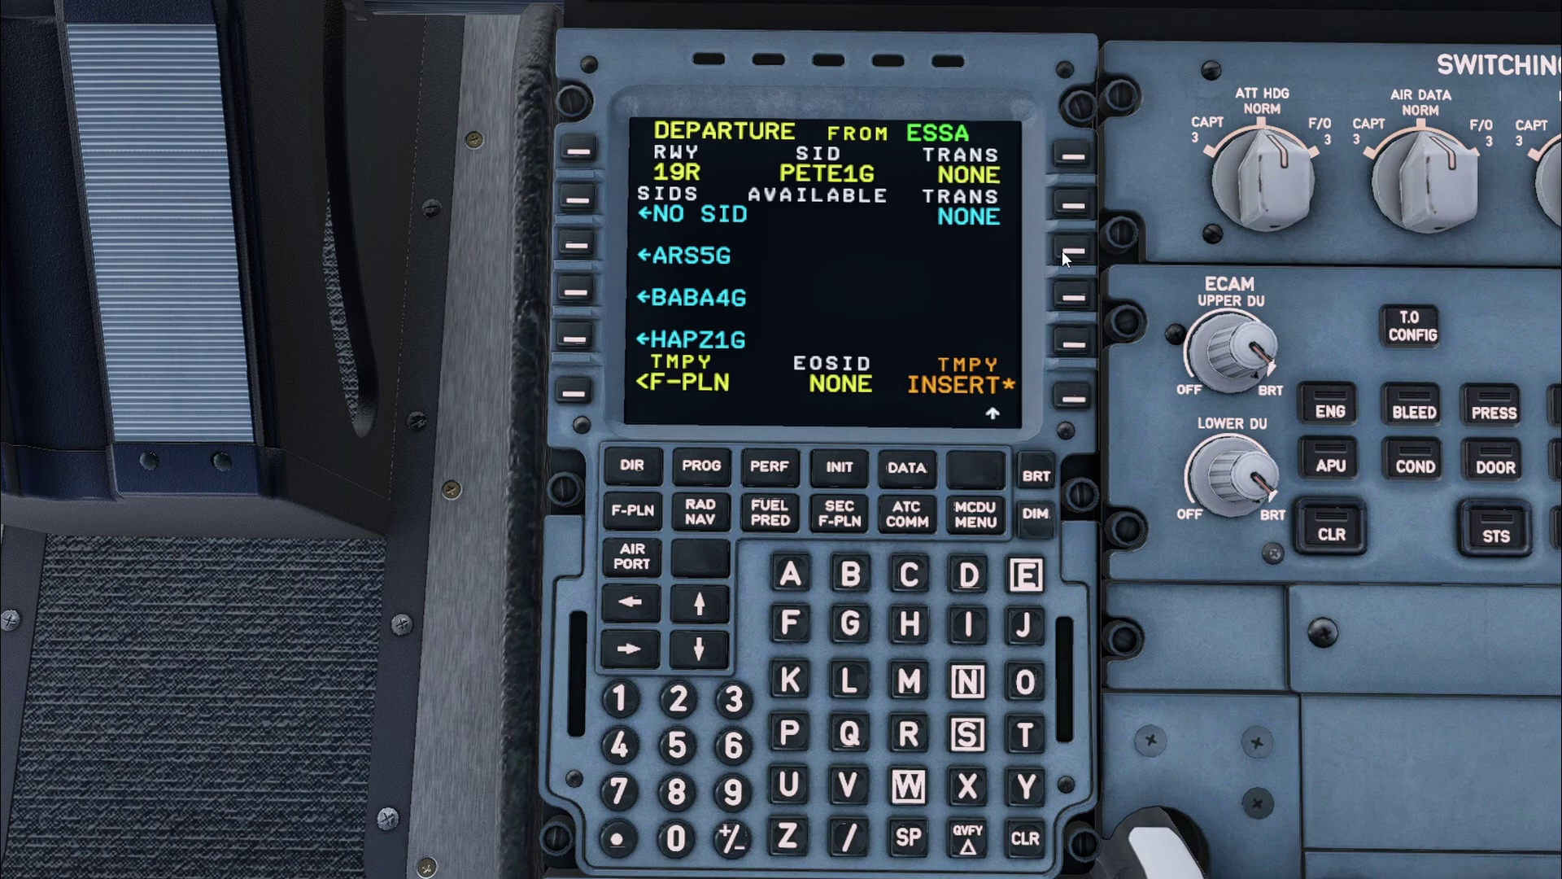
click(1072, 398)
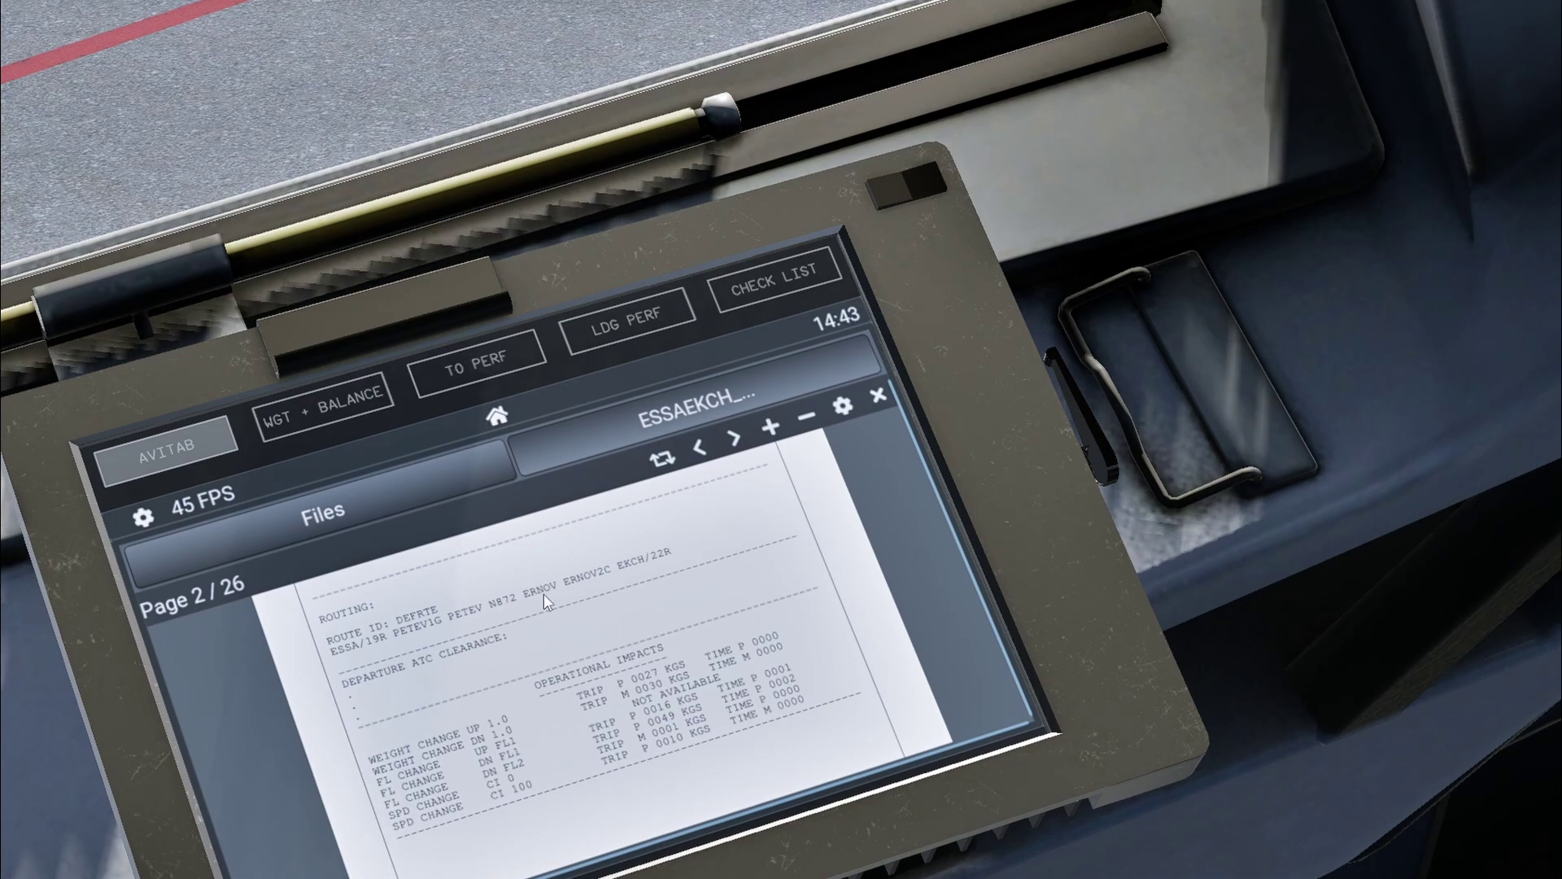
Step: Enter airway N872 out of waypoint PETEV
key(KP_1)
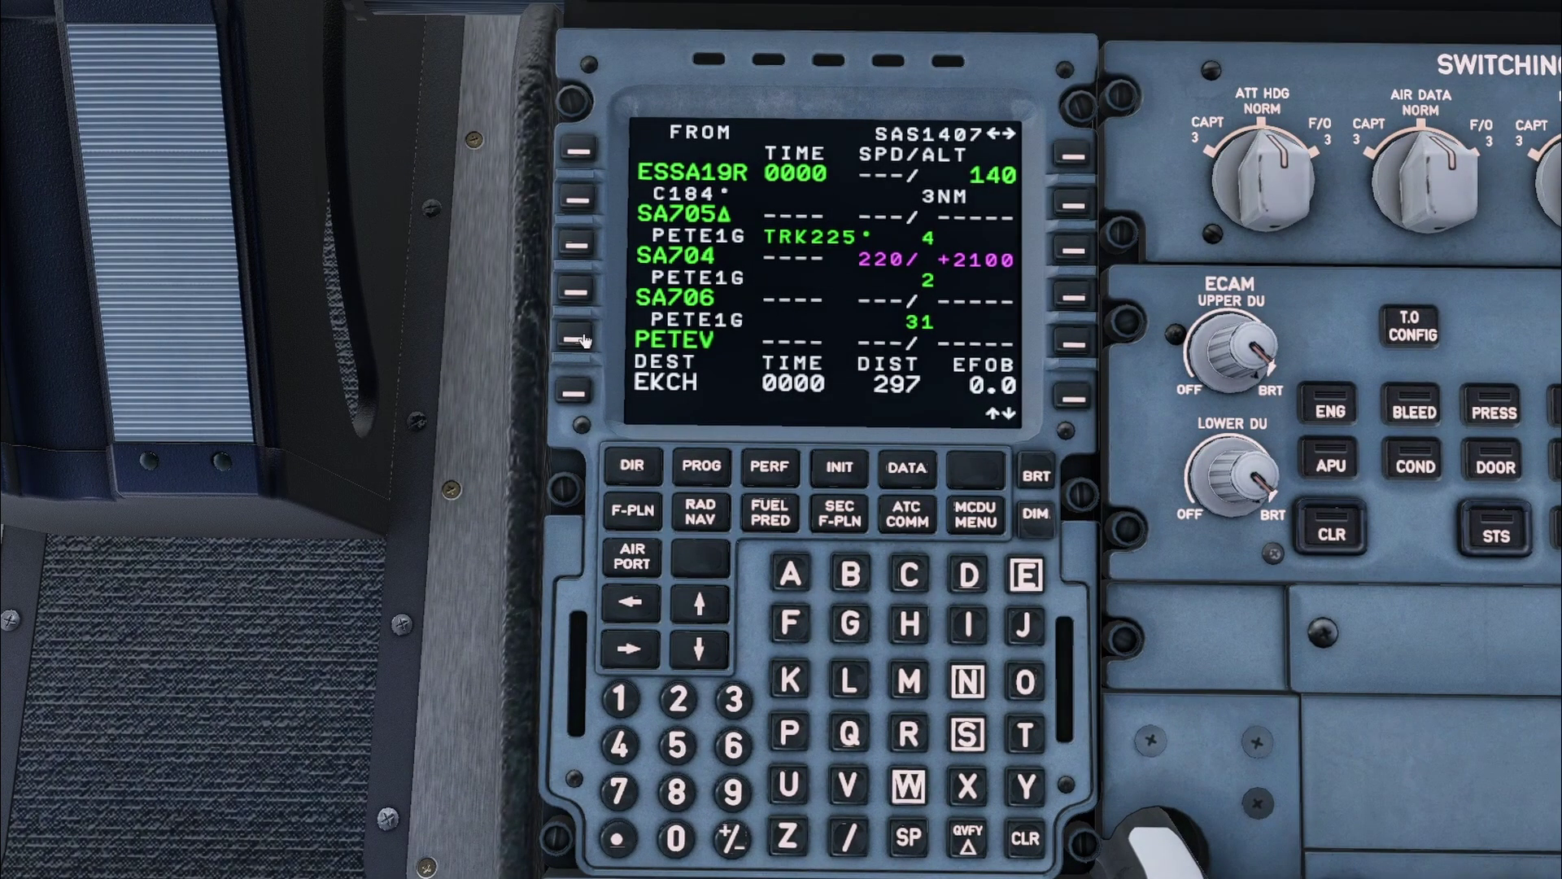
click(578, 339)
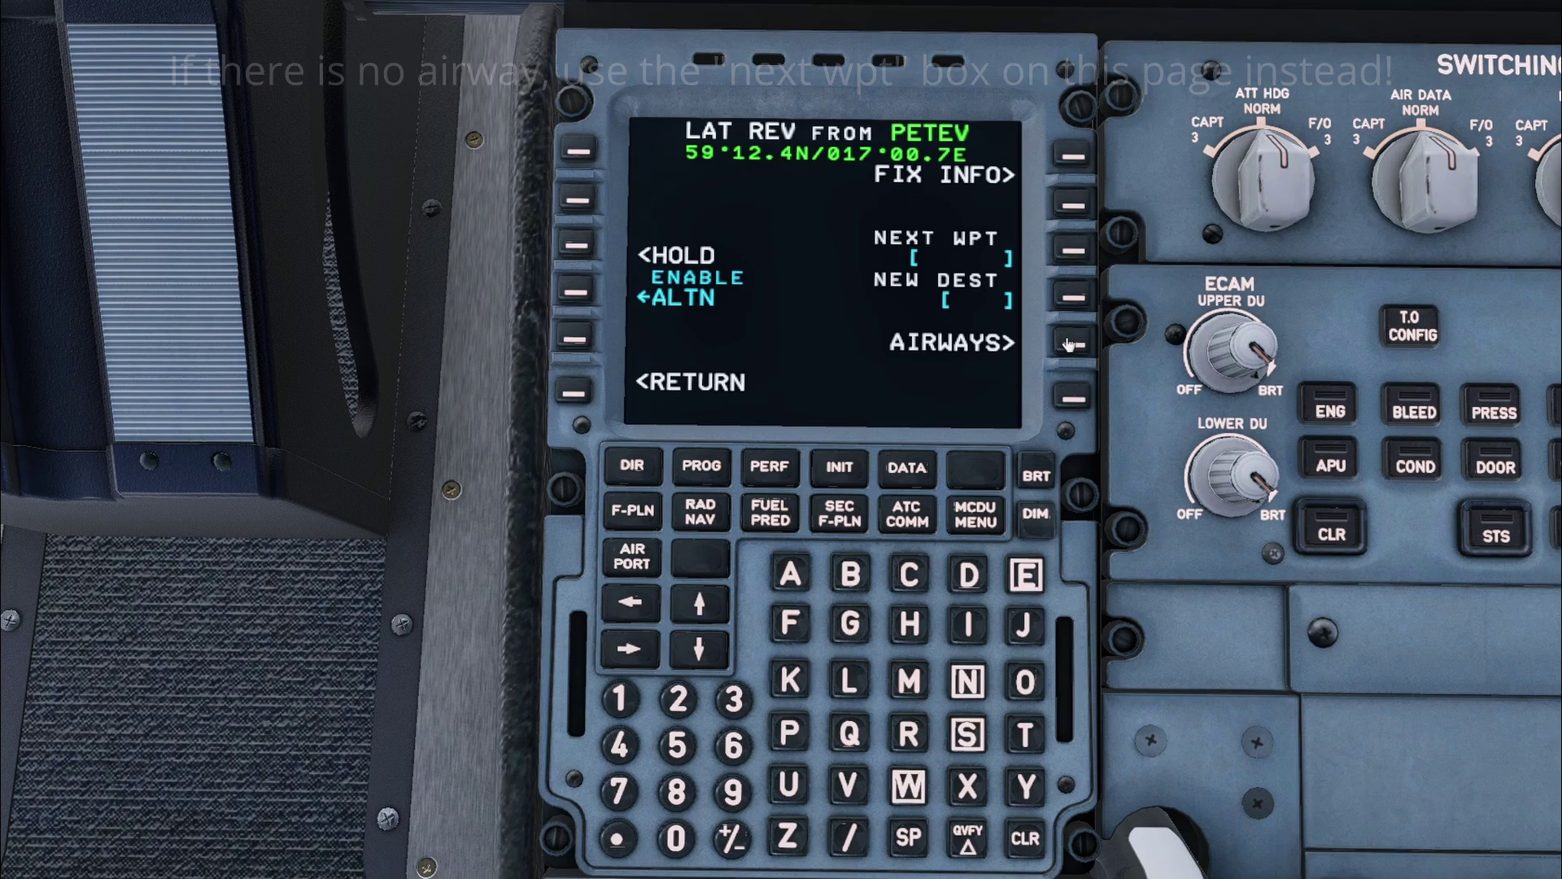
click(1070, 344)
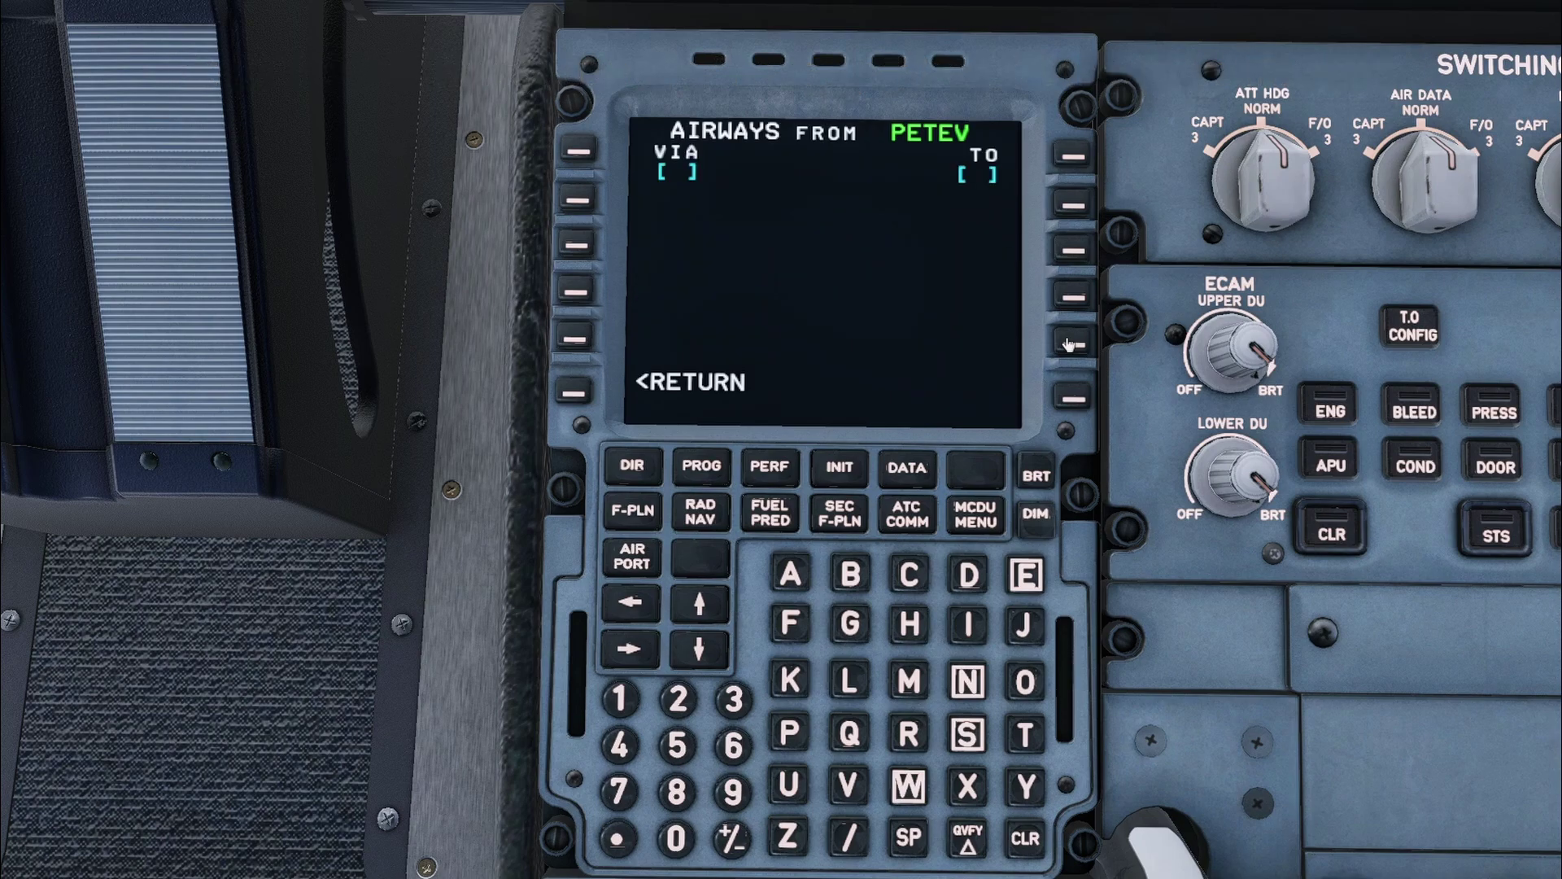
click(968, 680)
click(676, 790)
click(619, 791)
click(676, 700)
click(576, 151)
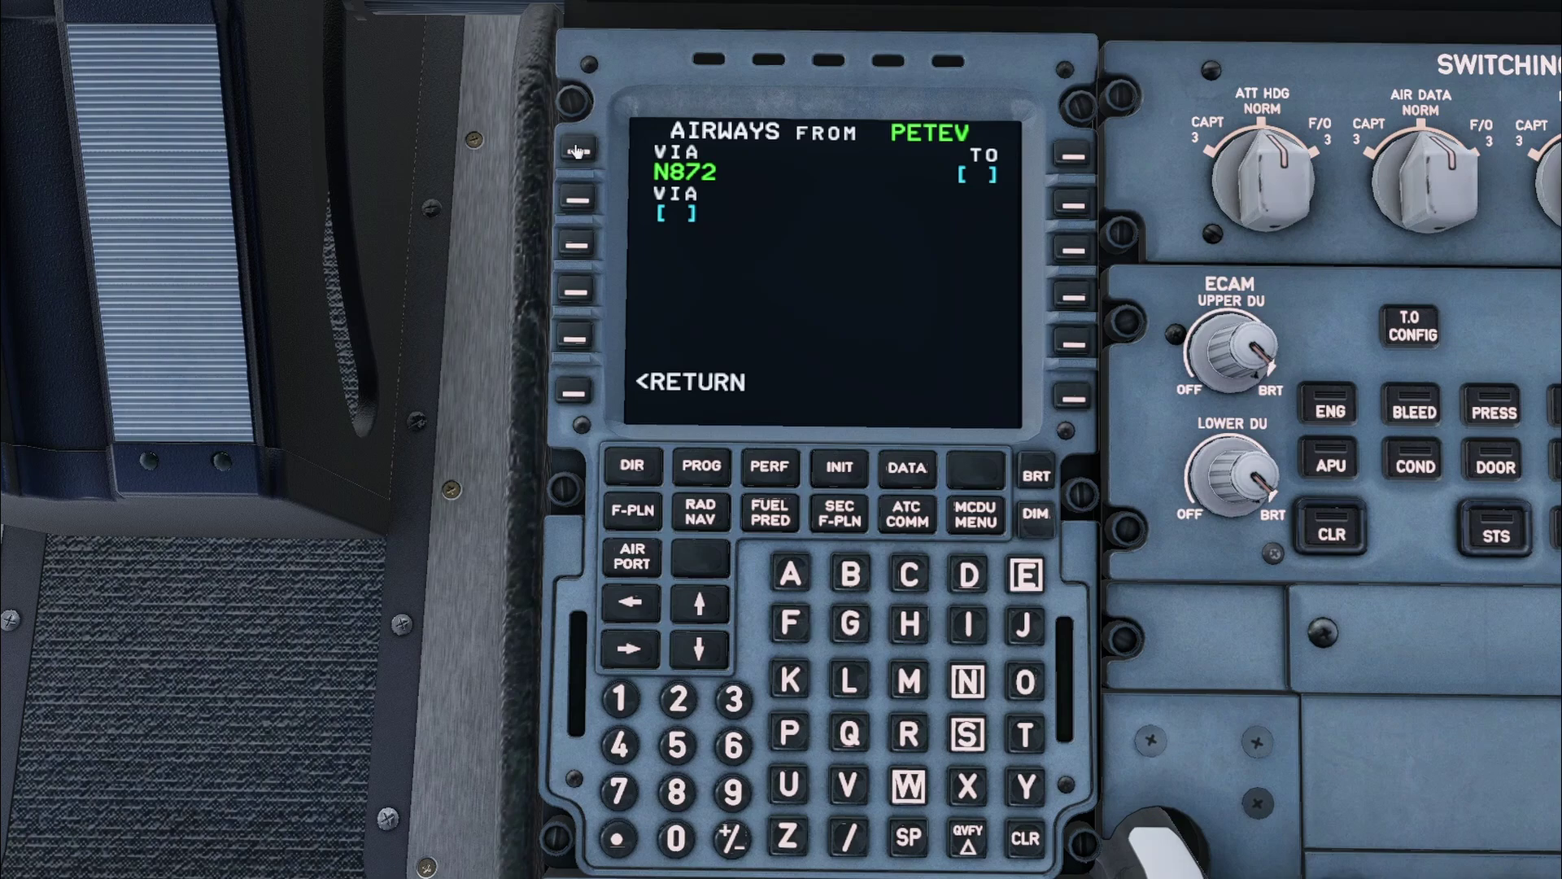
Step: End airway N872 at ERNOV and insert it into the flight plan
click(1024, 575)
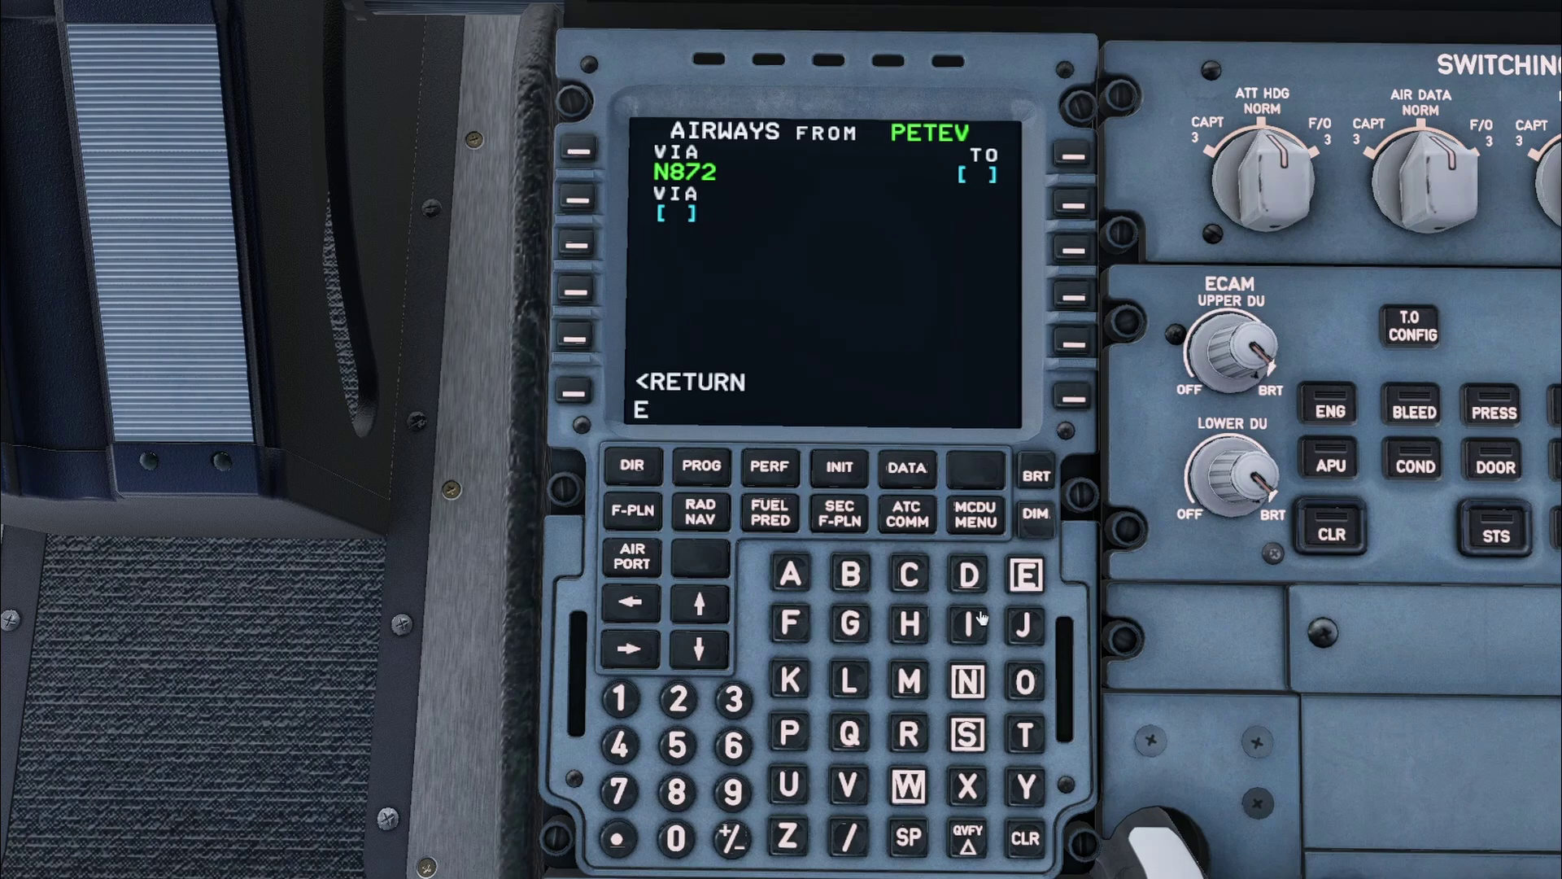
click(909, 734)
click(966, 684)
click(1024, 684)
click(850, 801)
click(1072, 154)
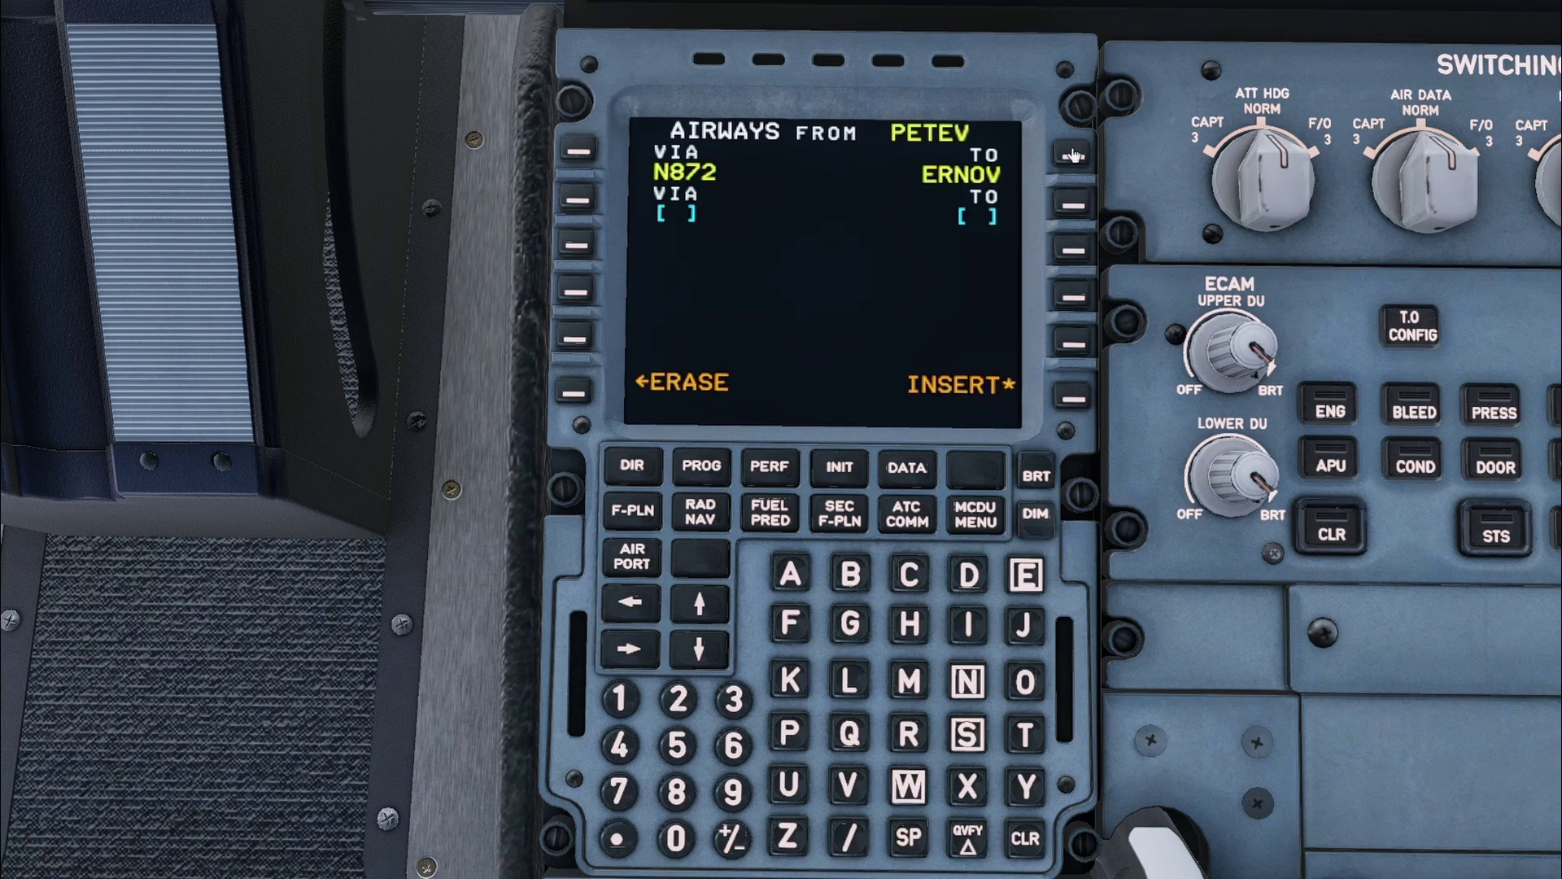
click(1072, 399)
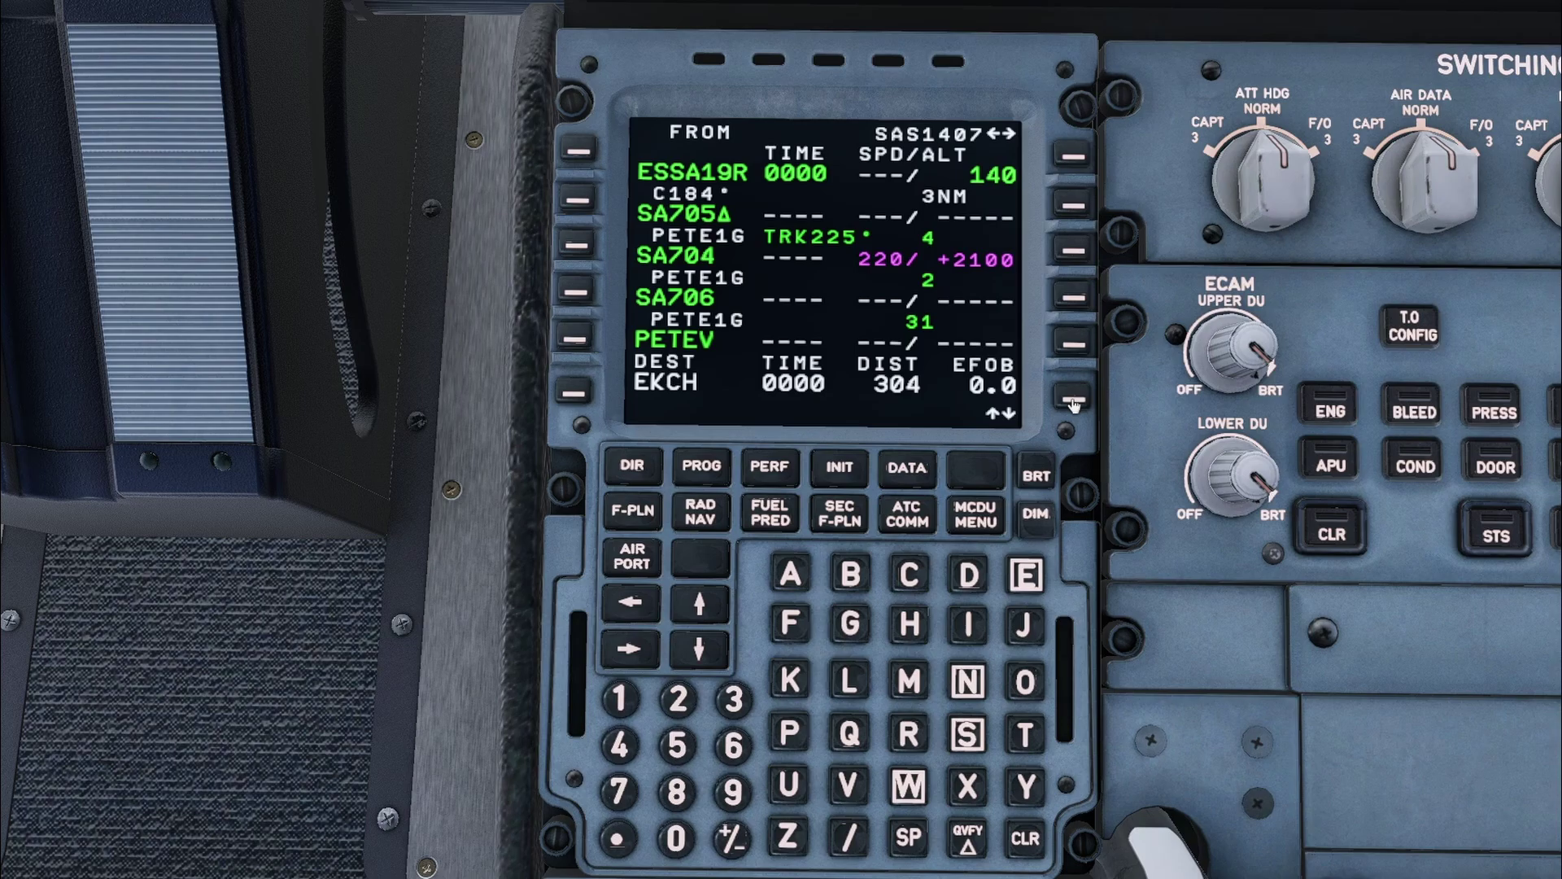
Step: At EKCH, choose the ILS22R approach, ERN02C STAR, no via, no transition, and insert
click(701, 606)
click(701, 606)
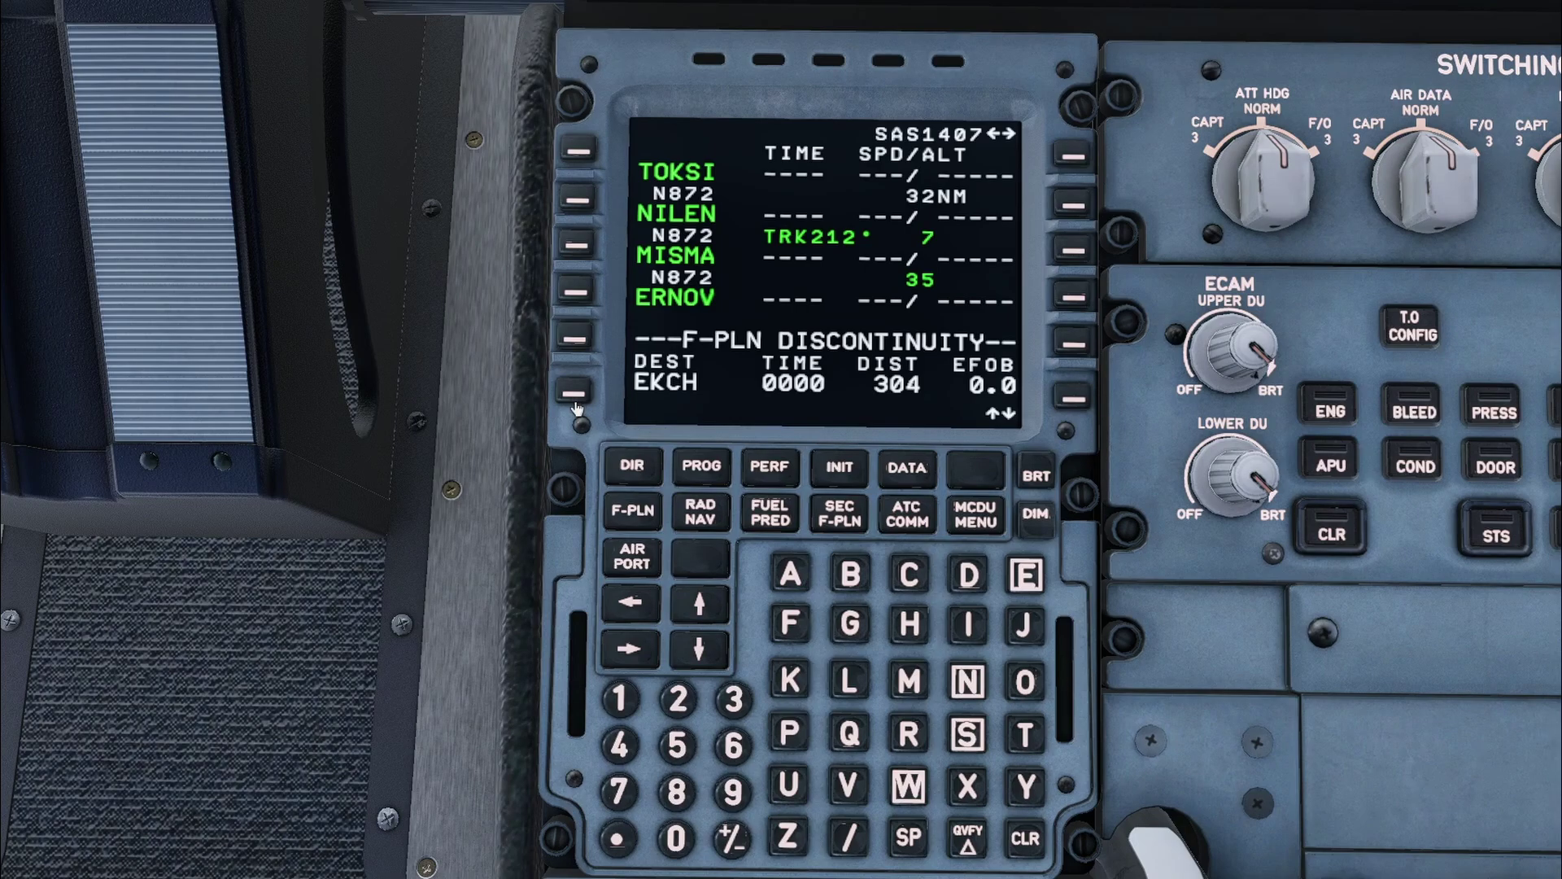
click(574, 393)
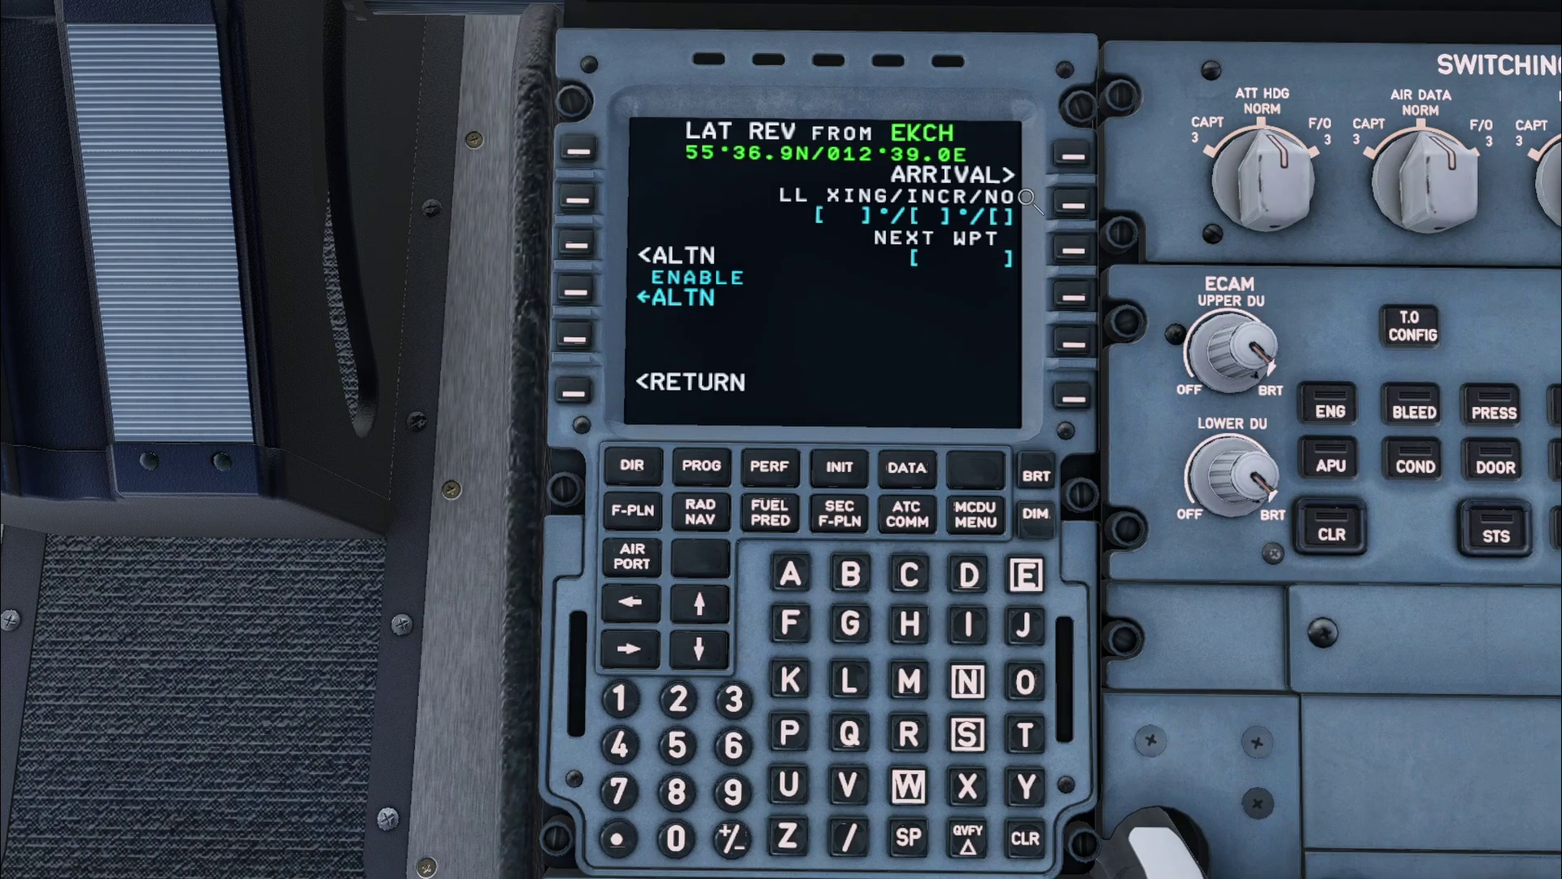
click(1074, 156)
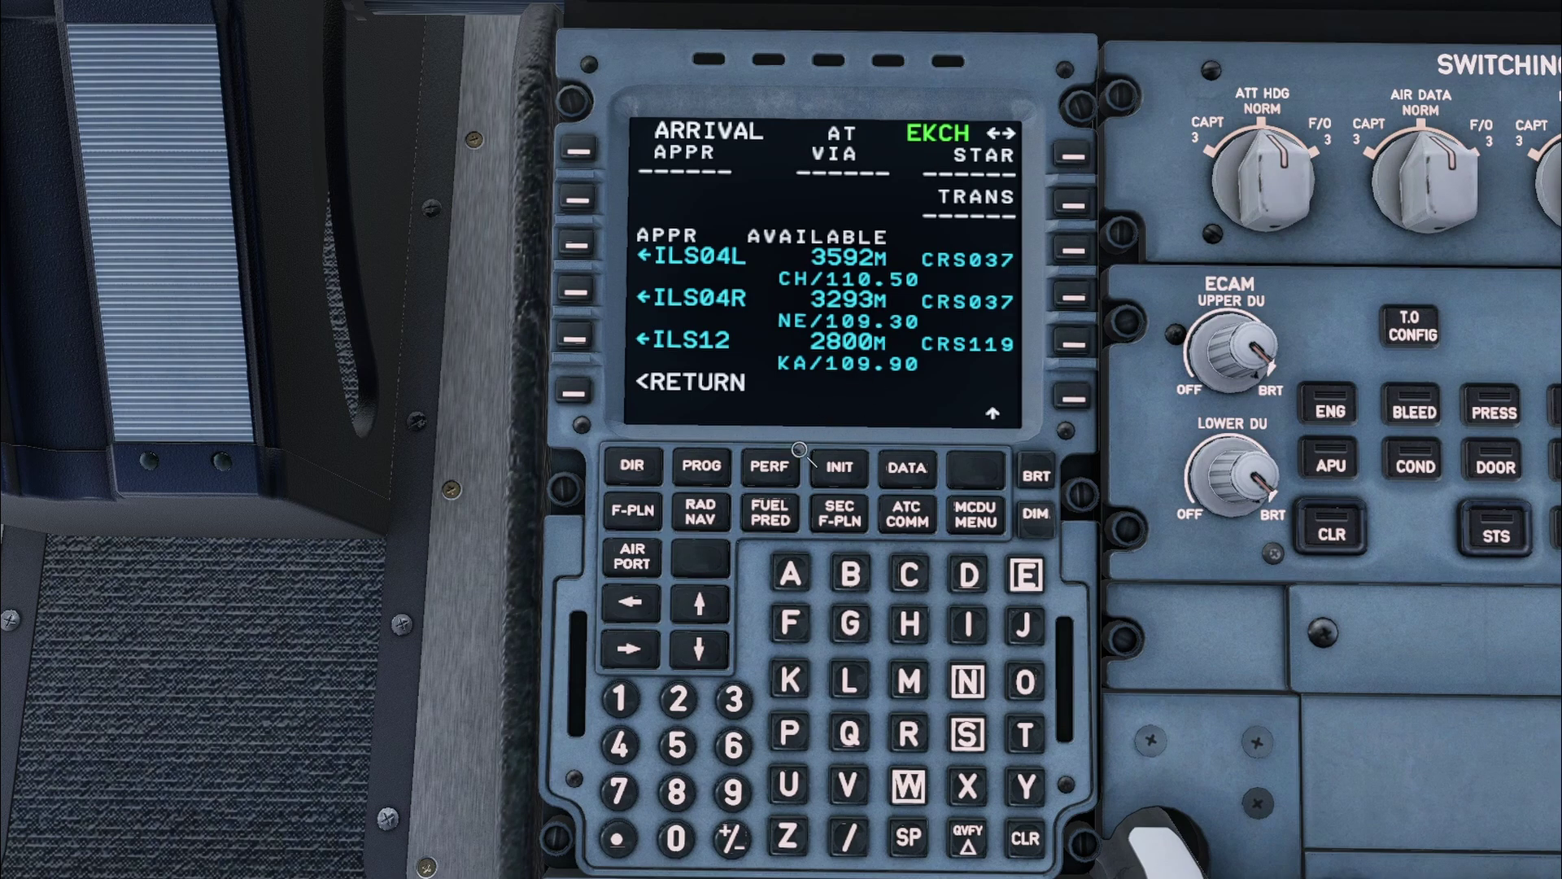
click(719, 609)
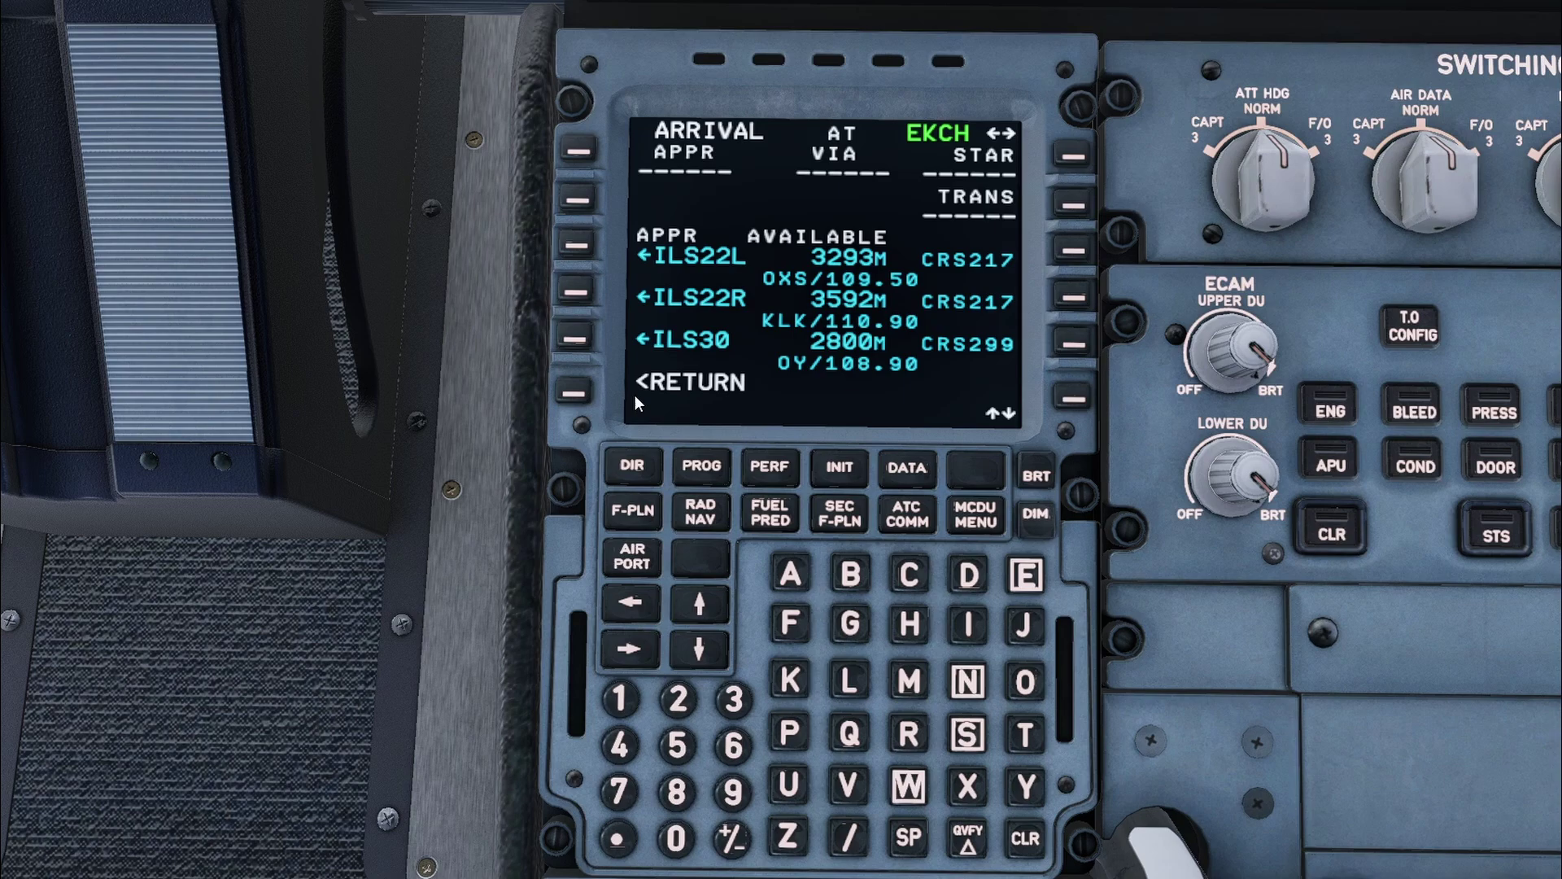
click(575, 296)
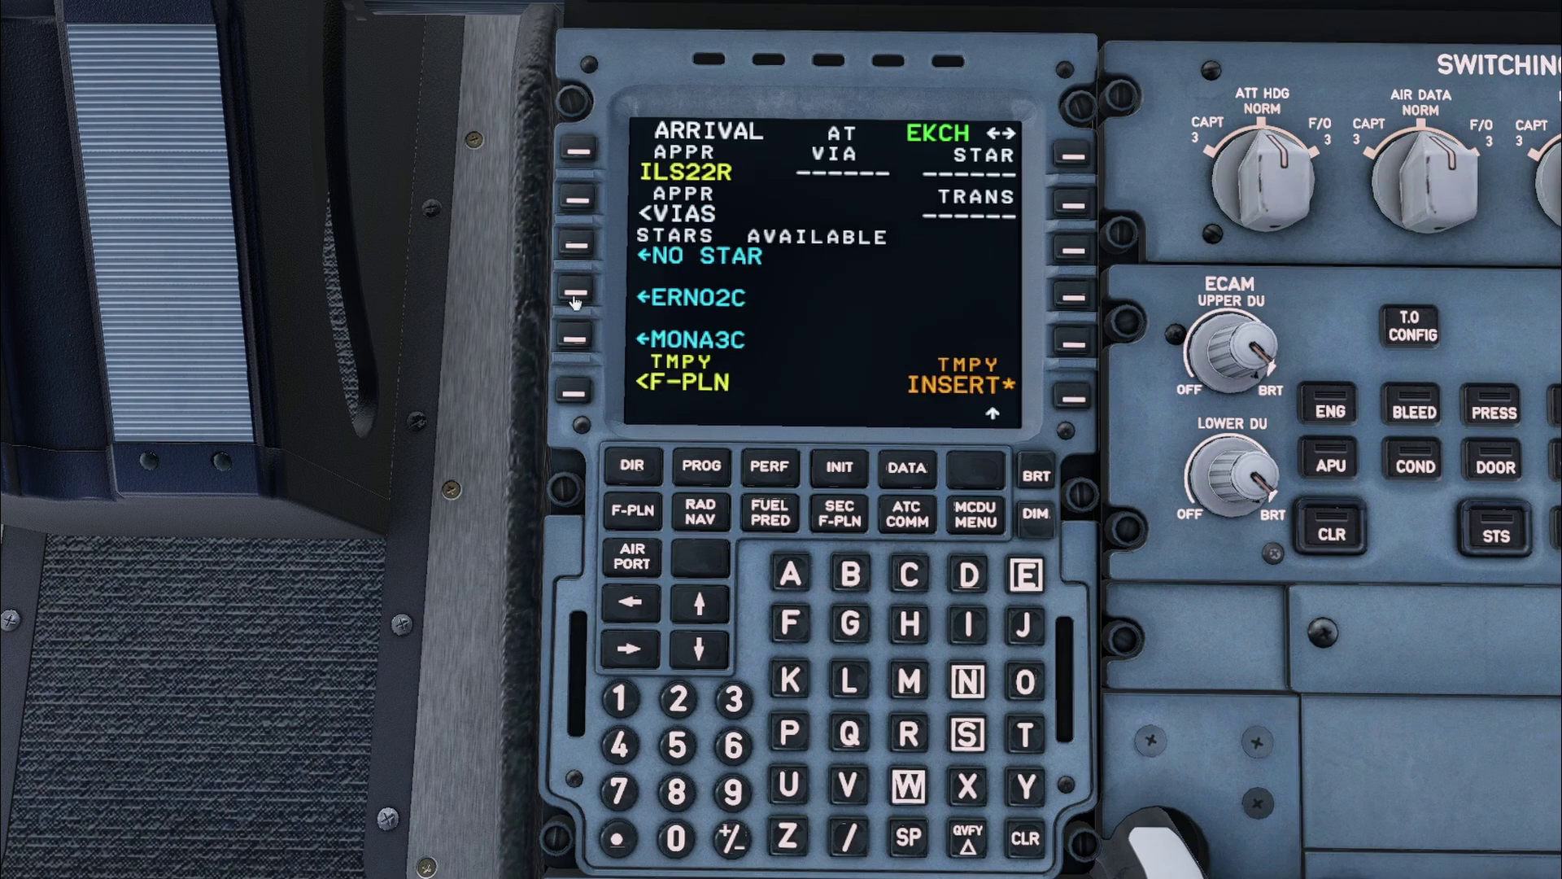
click(574, 296)
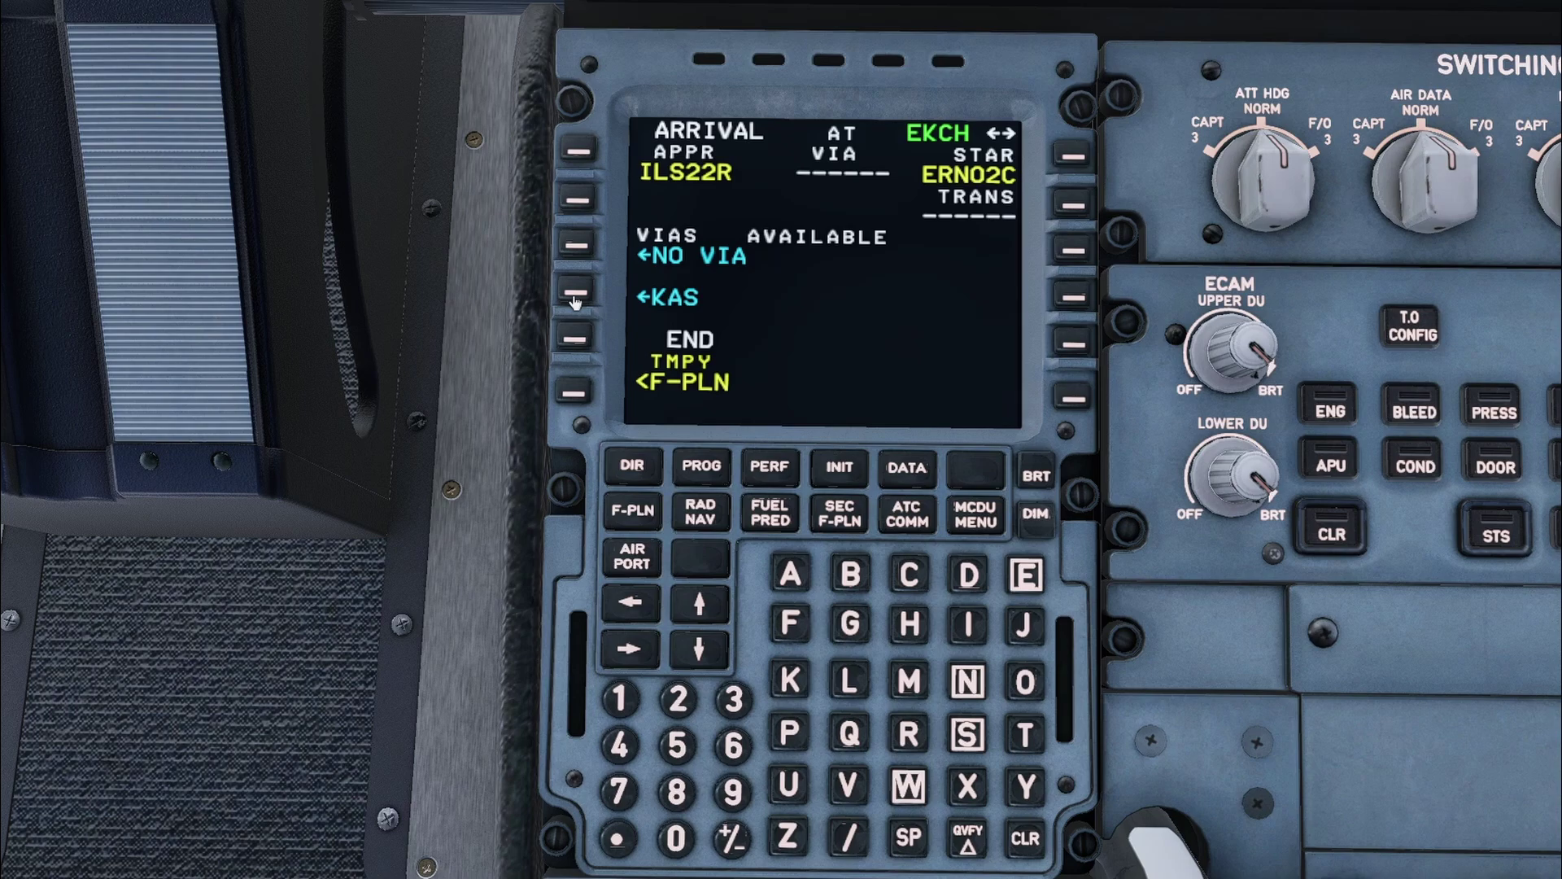
click(576, 247)
click(1071, 254)
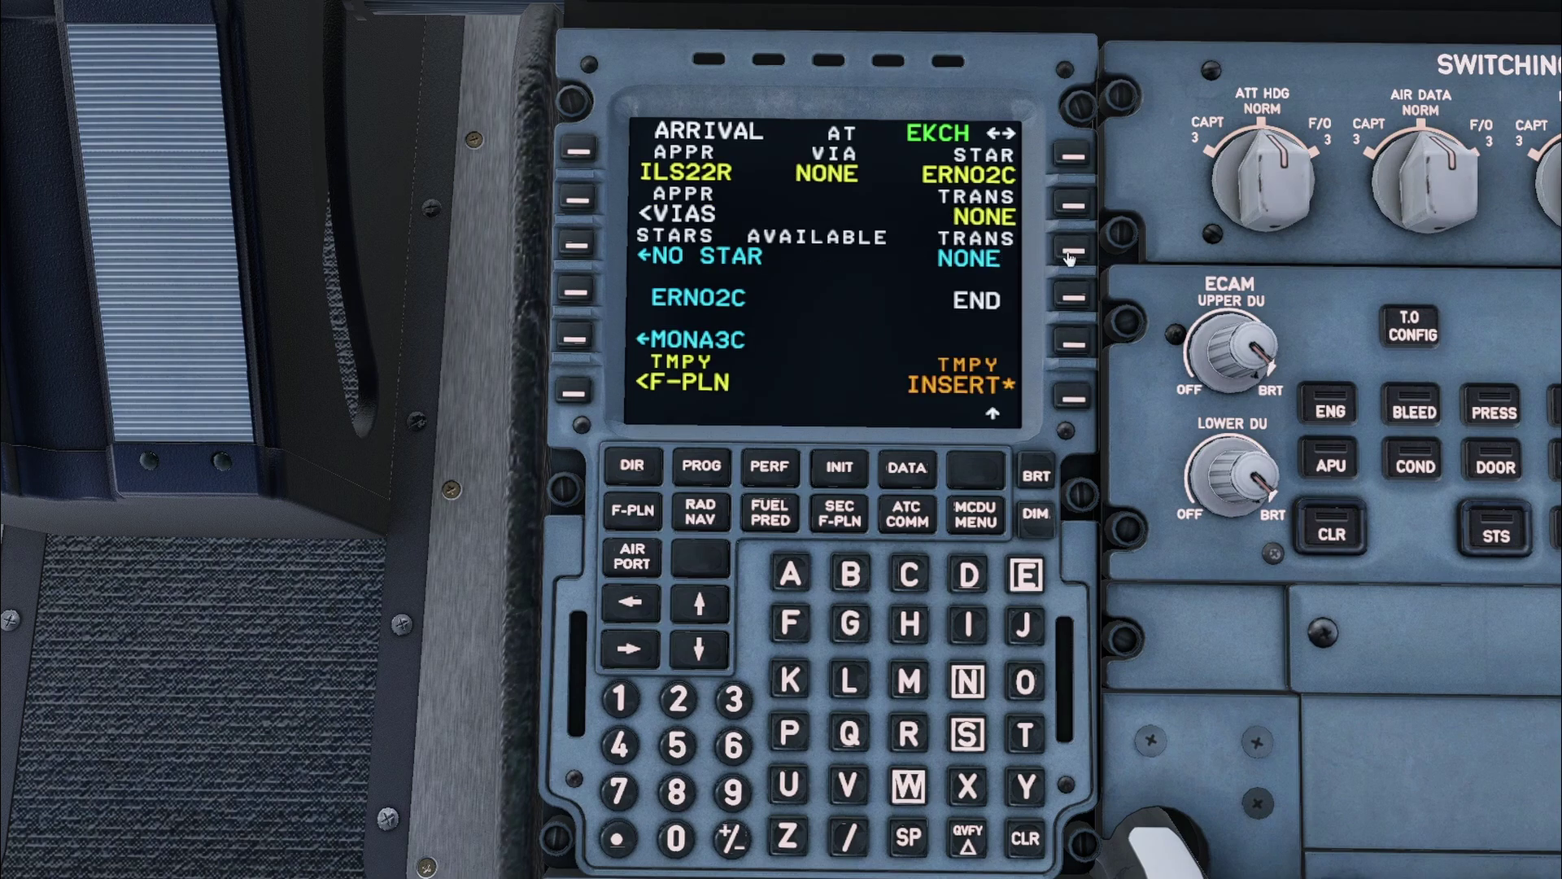
click(1073, 398)
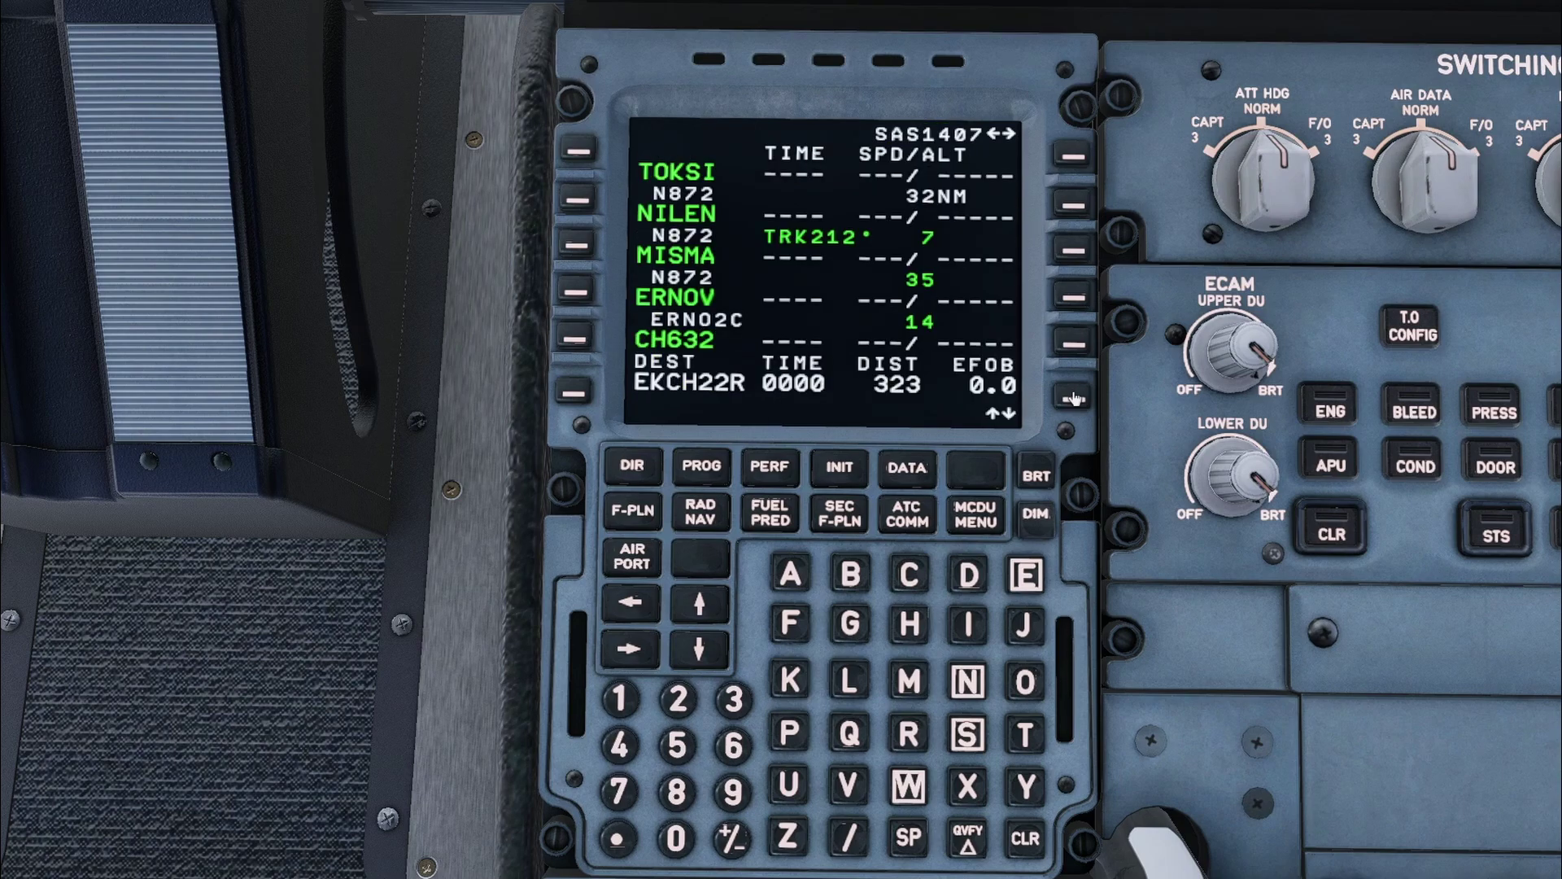
Step: Copy the active ESSA19R–EKCH22R route into the secondary flight plan
click(839, 513)
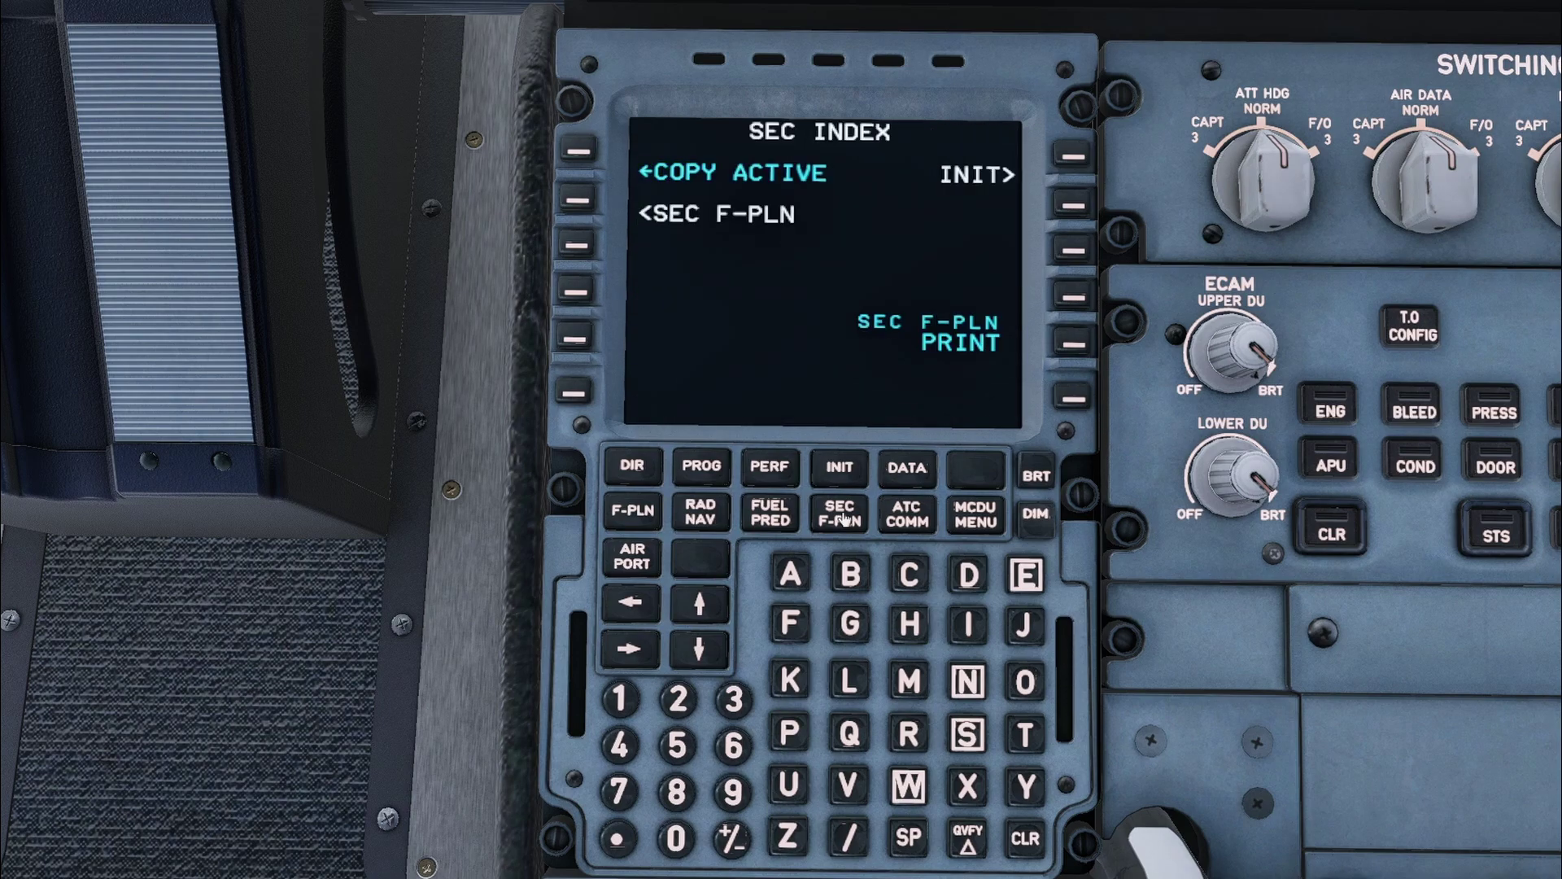
click(577, 155)
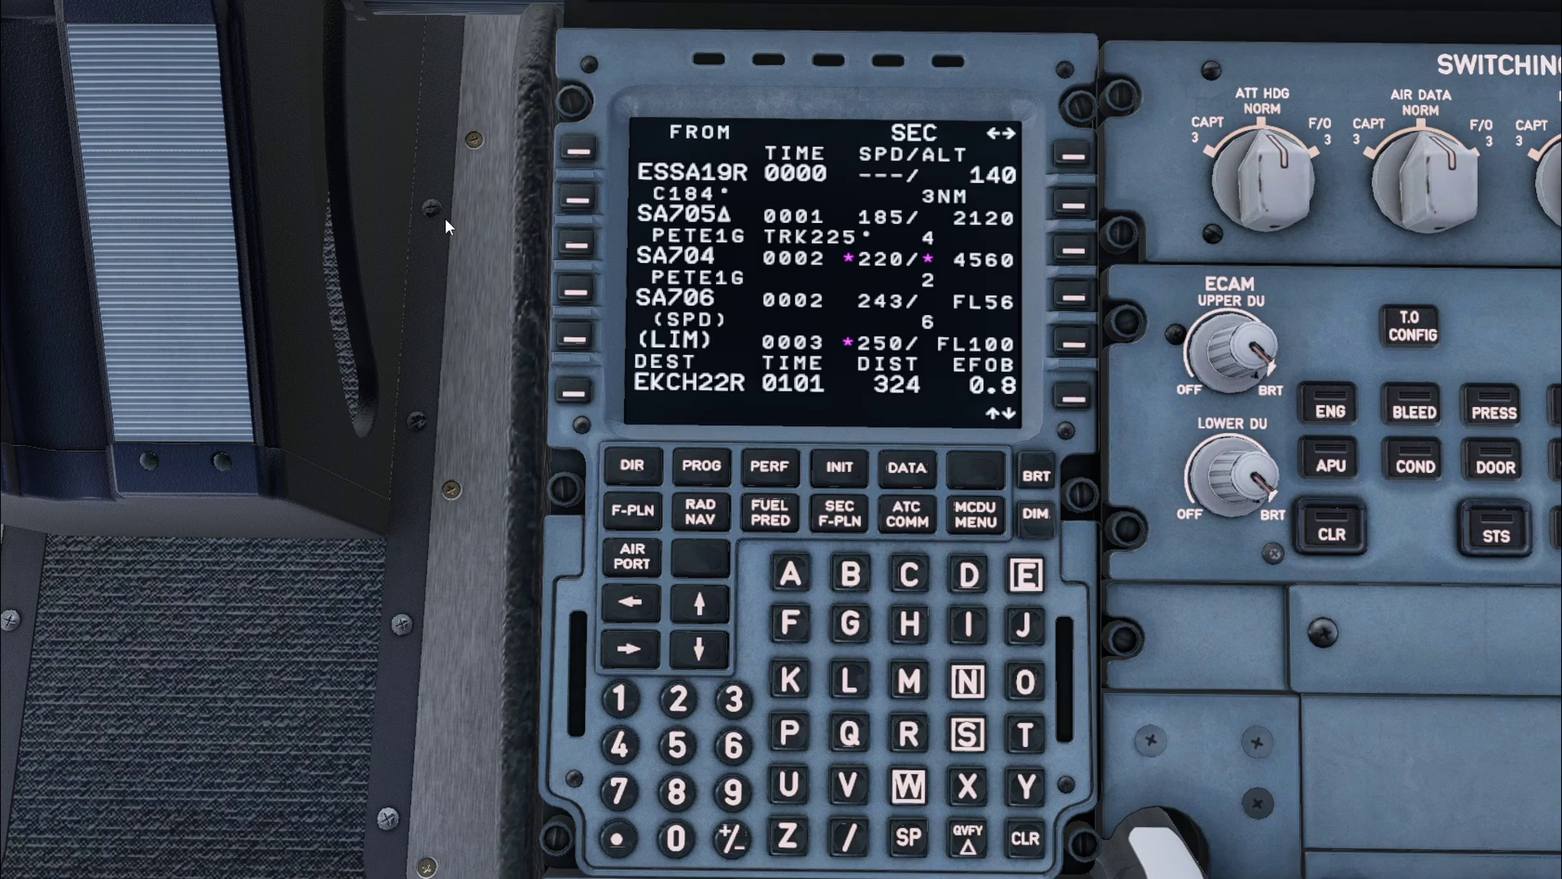
Step: Check the RAD NAV page on the MCDU
click(683, 525)
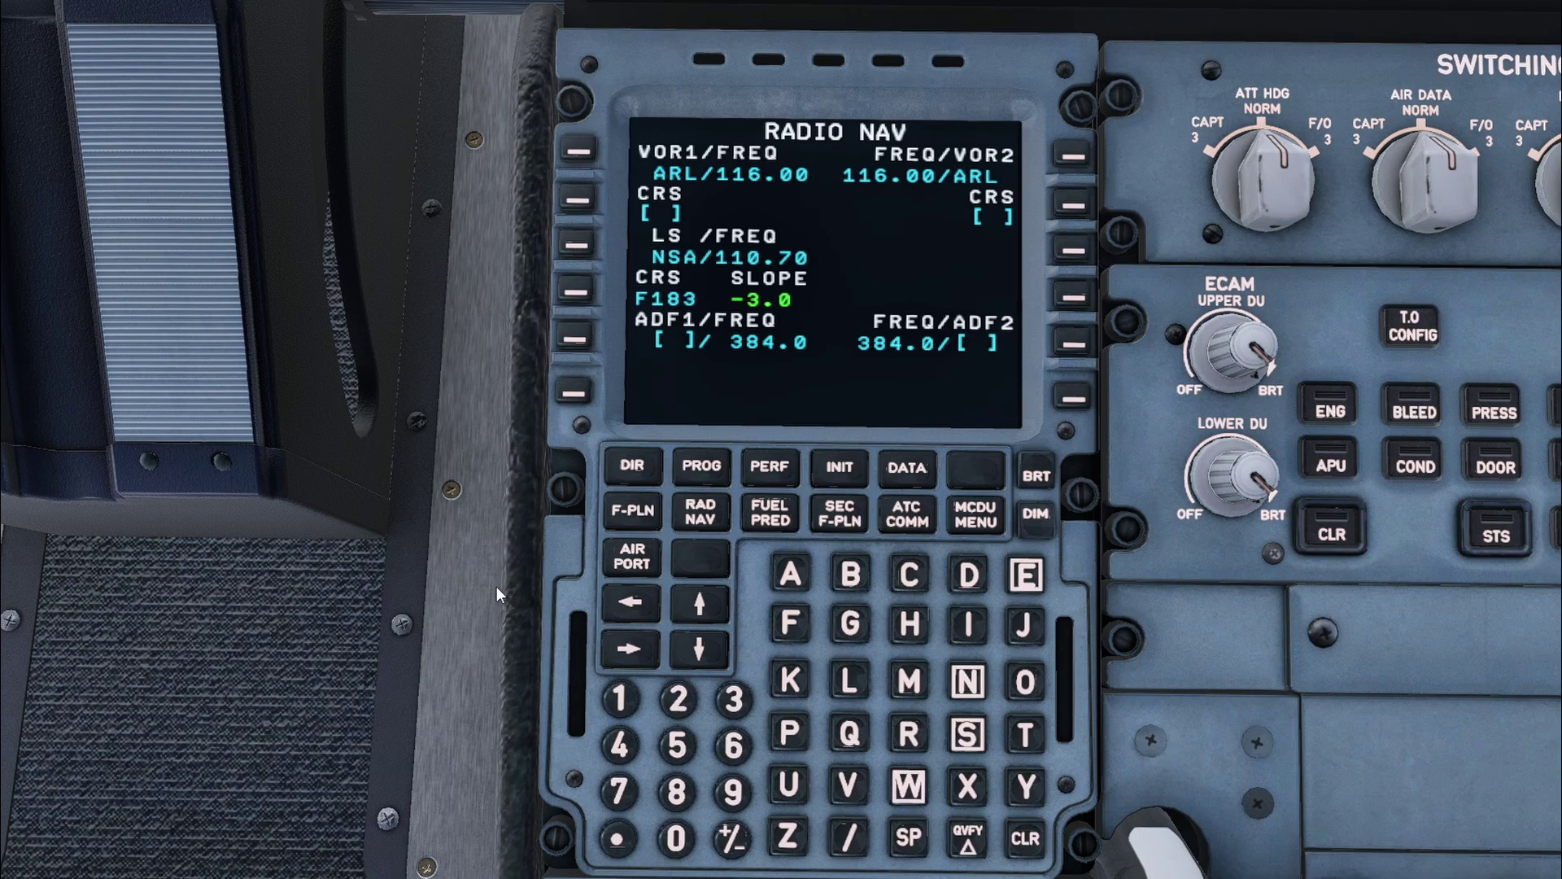
key(ctrl+space)
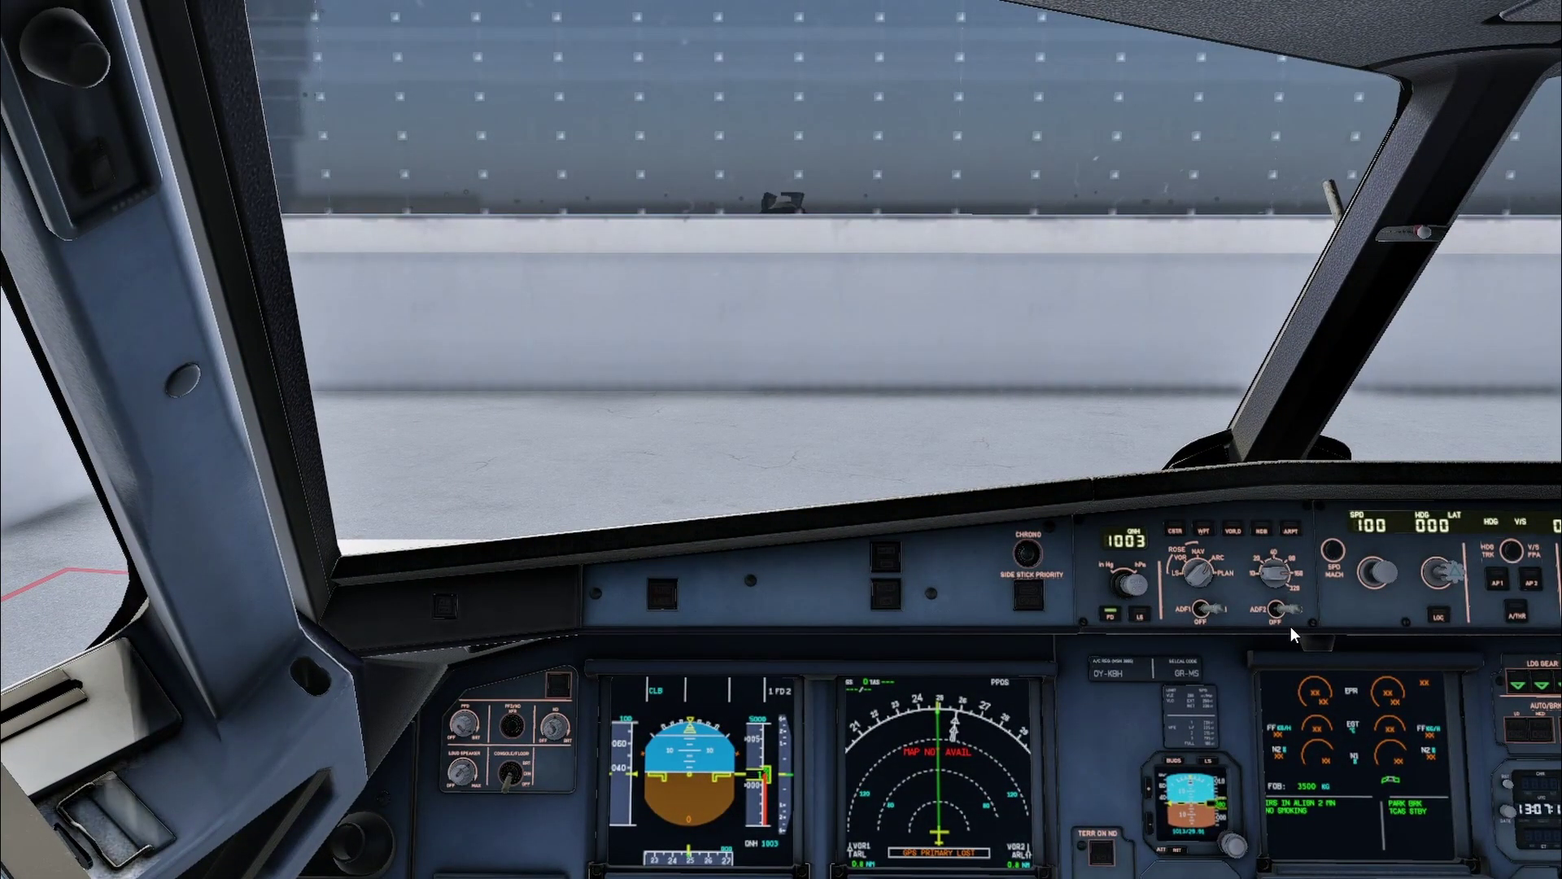
key(ctrl+space)
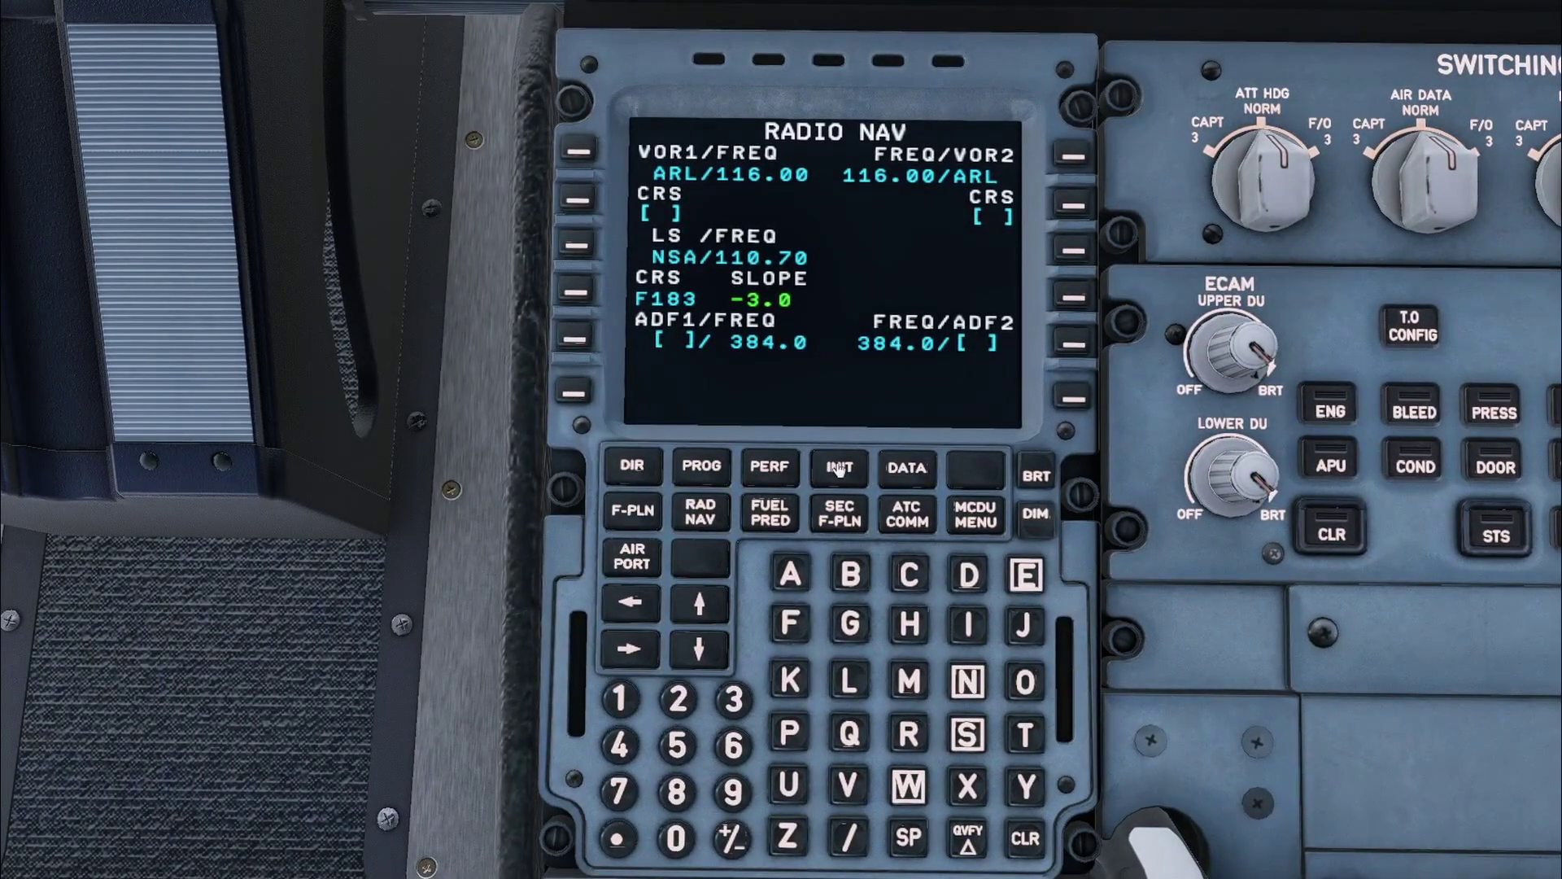
Step: Show the INIT B fuel and weight page and bring up the ToLiSS loading panel
click(838, 467)
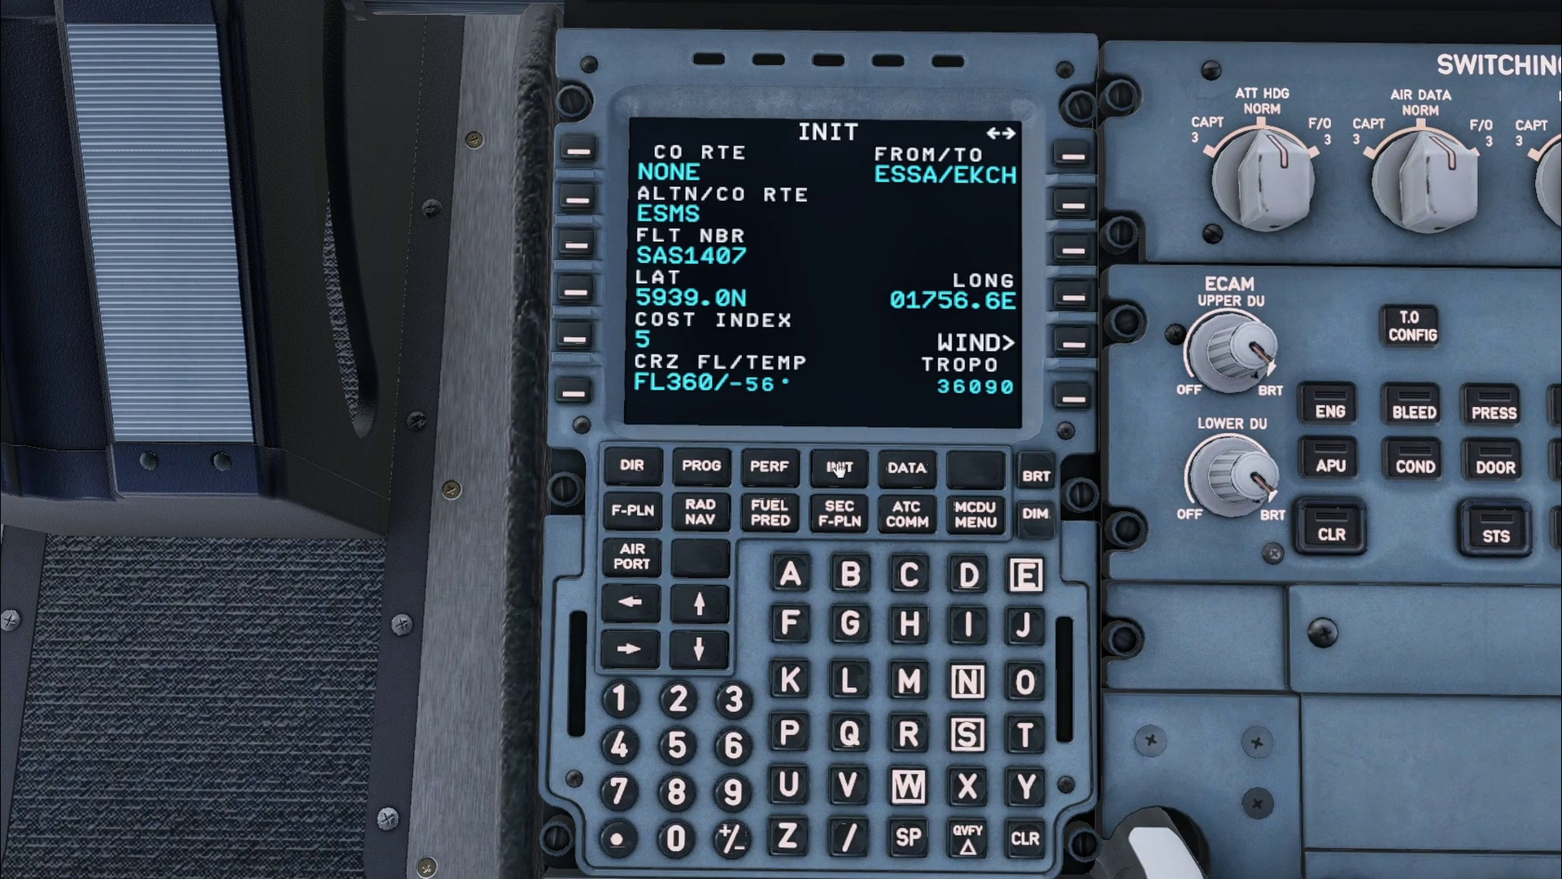
click(631, 602)
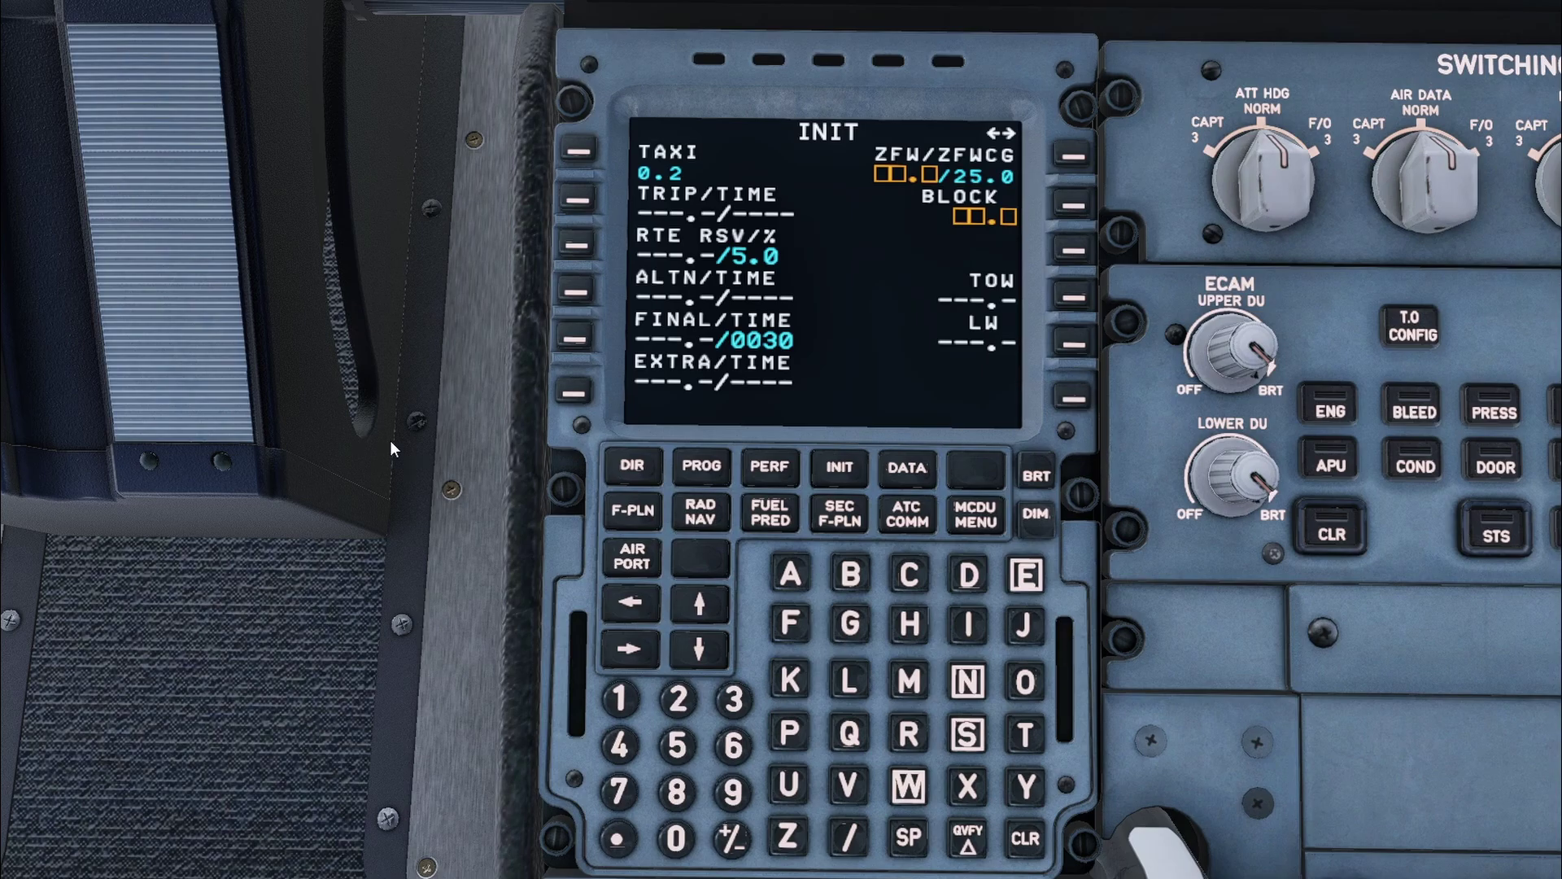
key(shift+9)
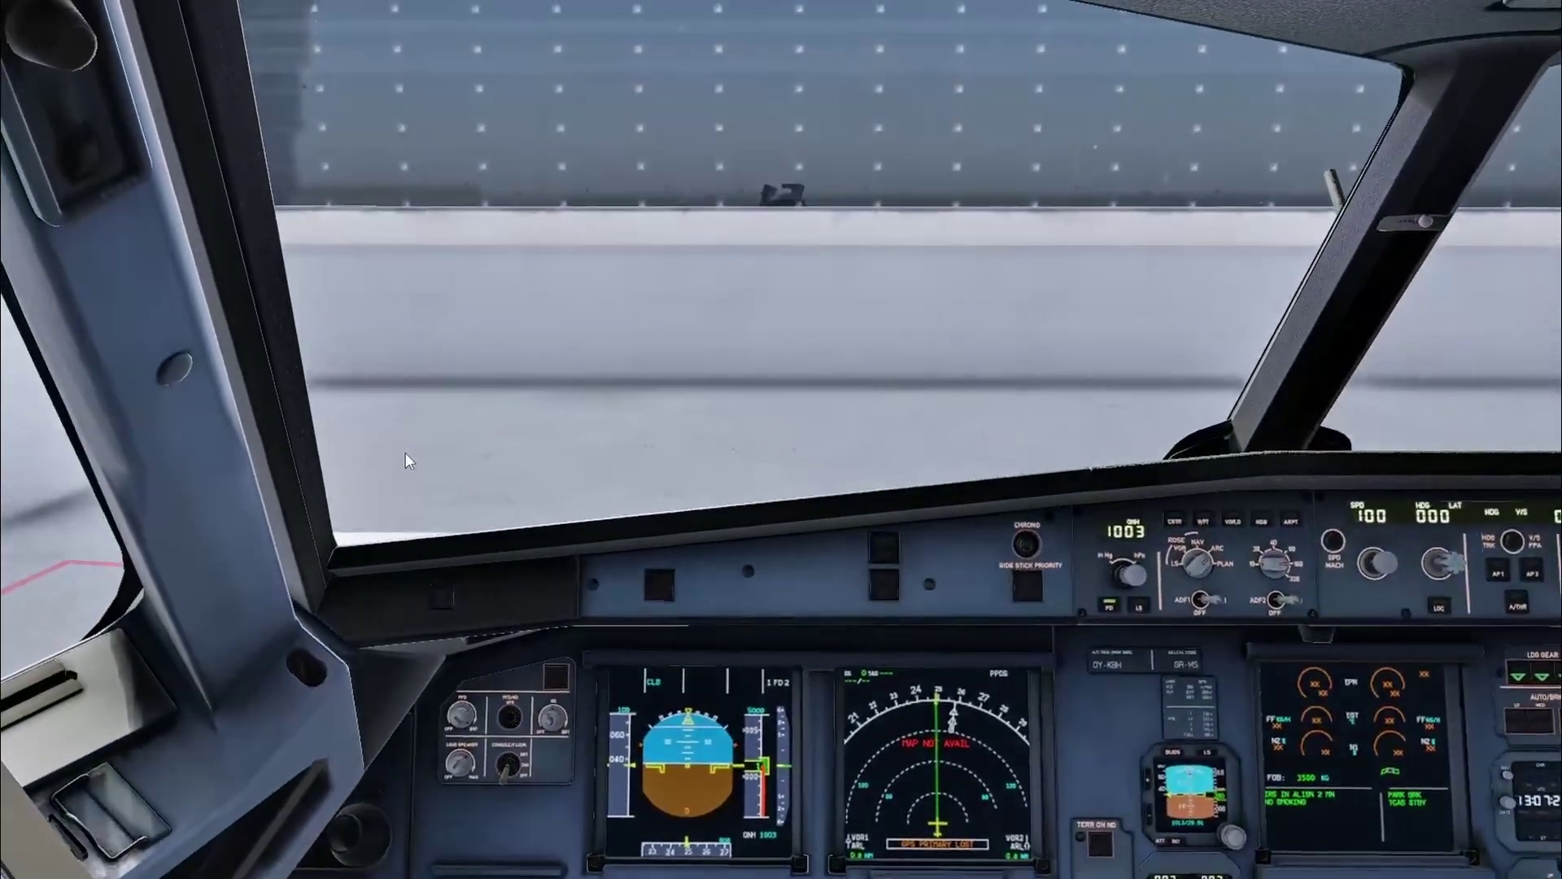
key(ctrl+i)
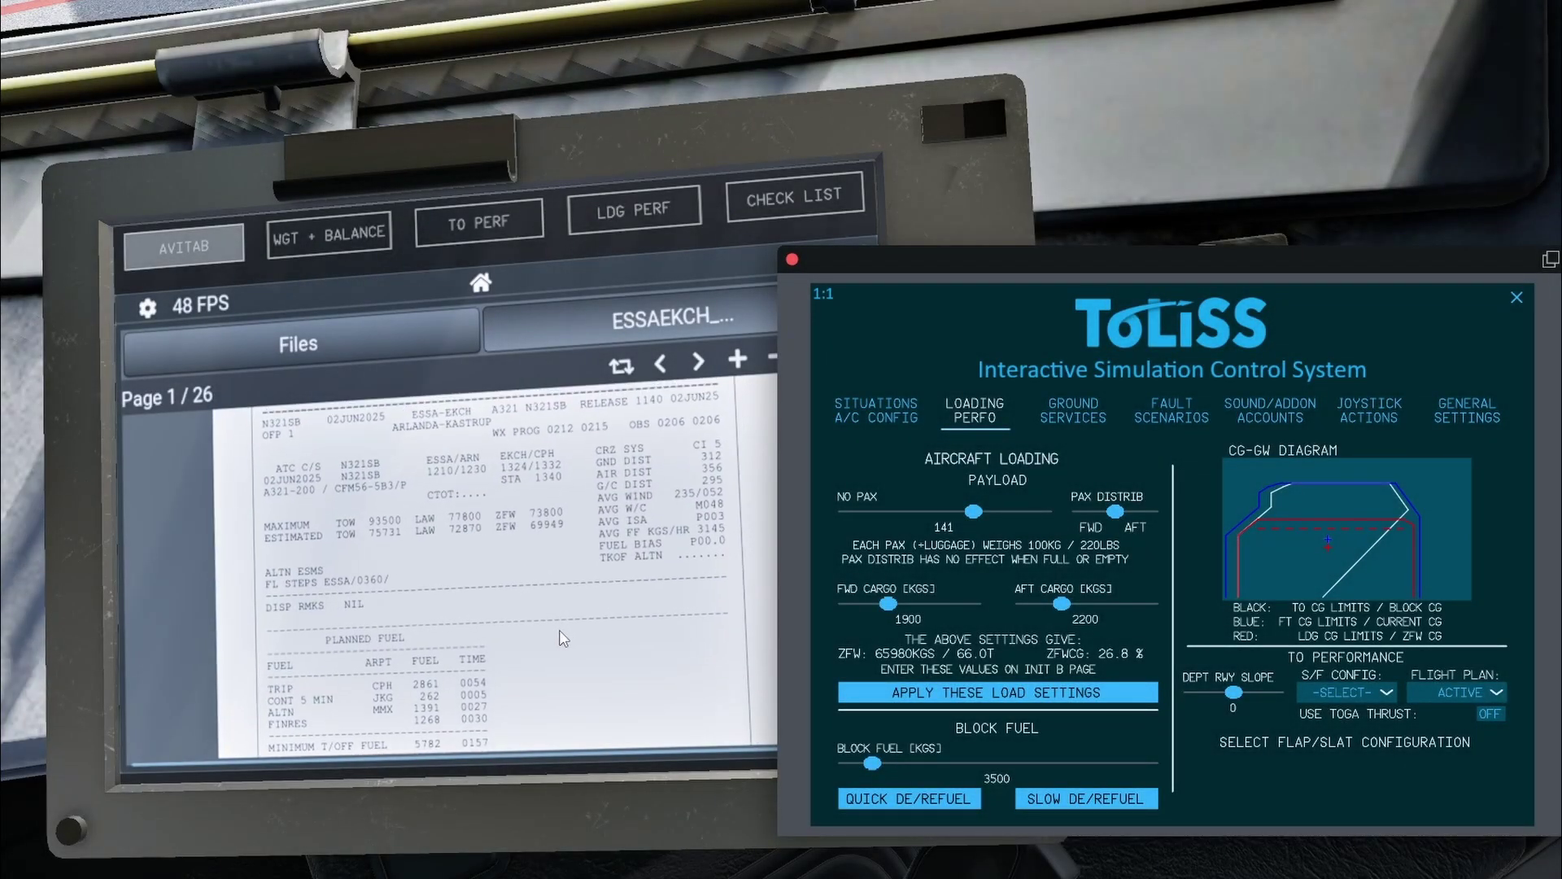
Step: Enlarge the ISCS window, set passengers to 180 and block fuel to 6100 kg
scroll(491, 558, down, 1)
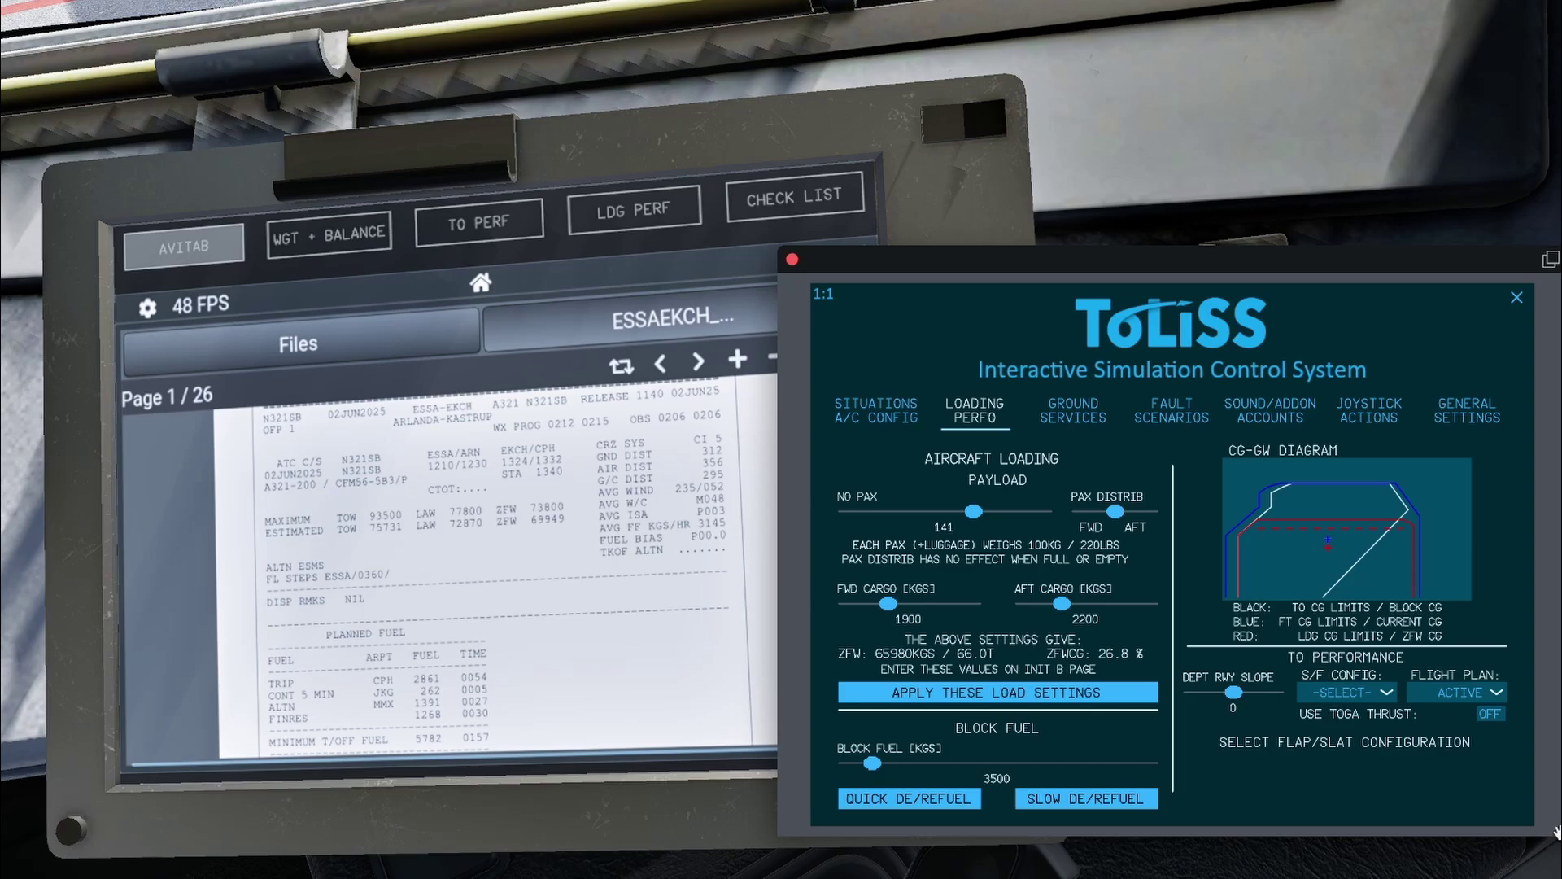
drag(1554, 830, 1557, 877)
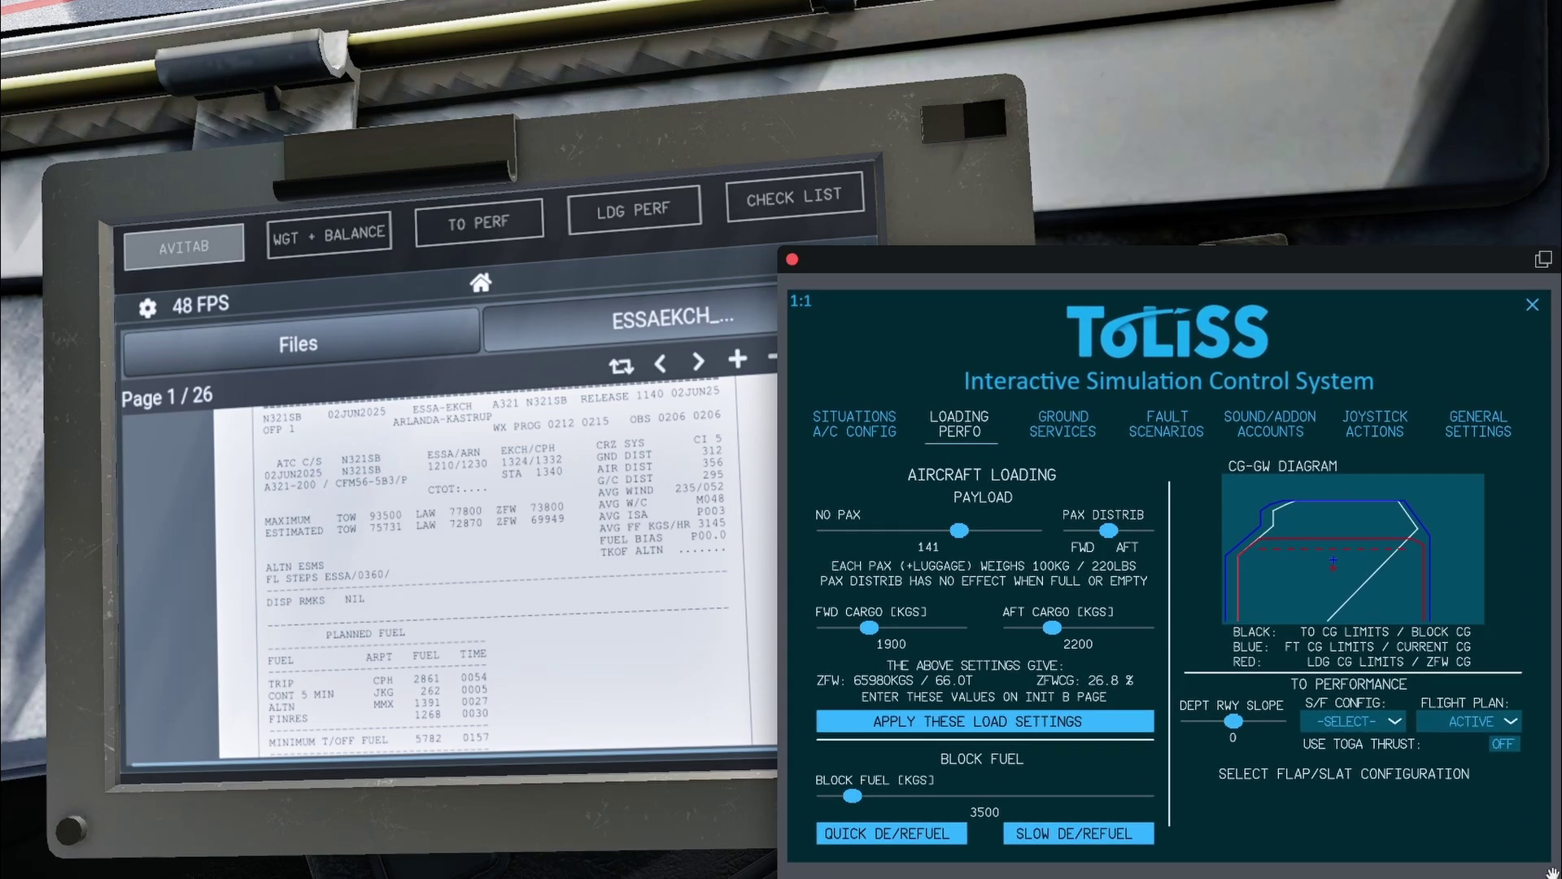
drag(936, 261, 902, 220)
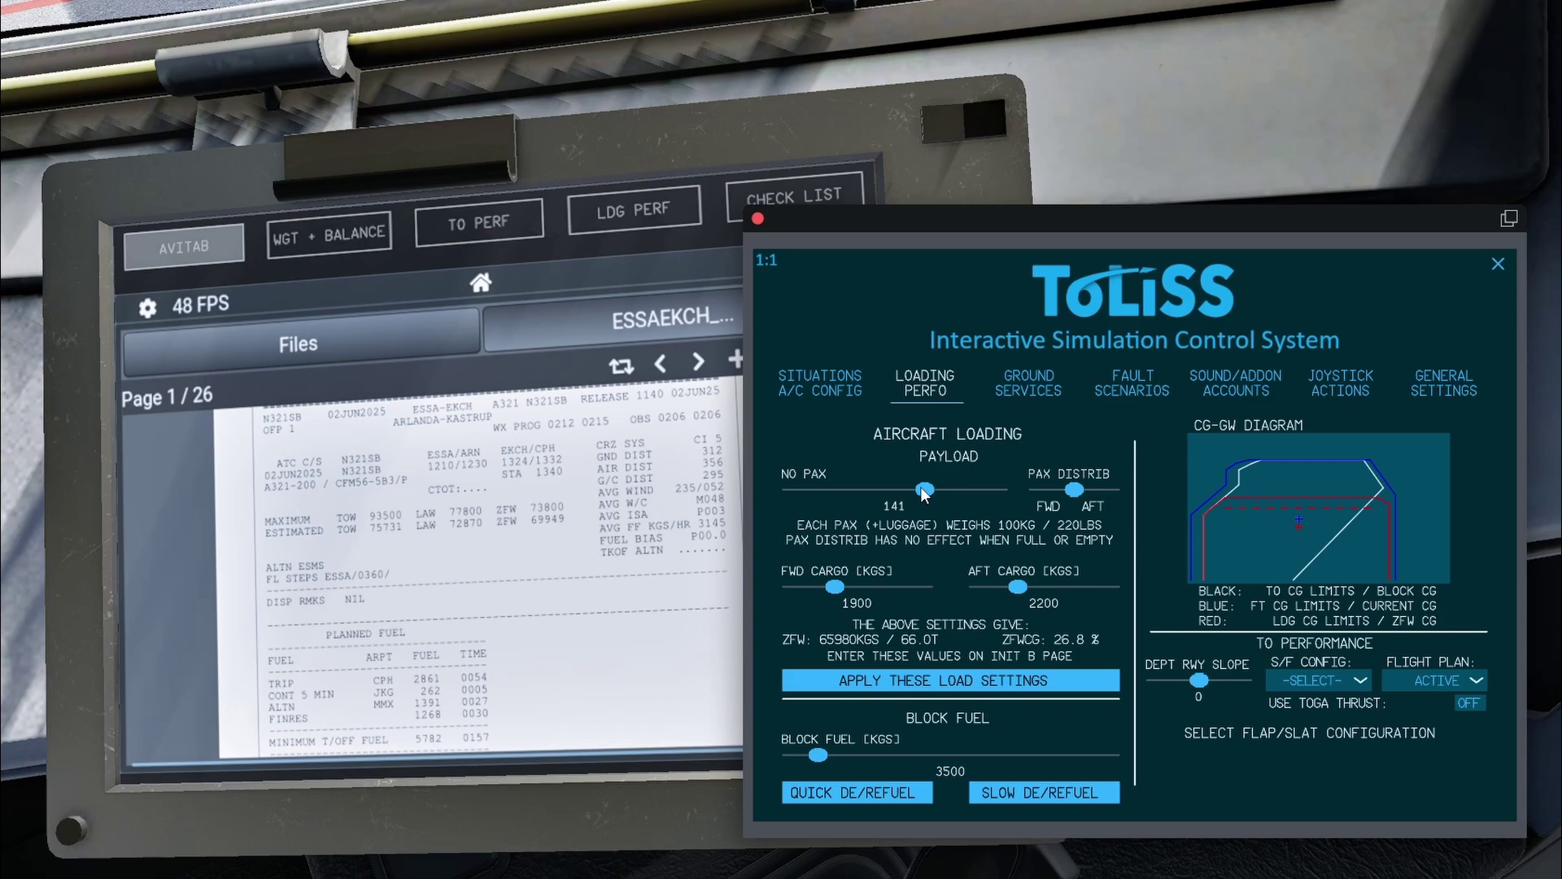
drag(920, 486, 964, 497)
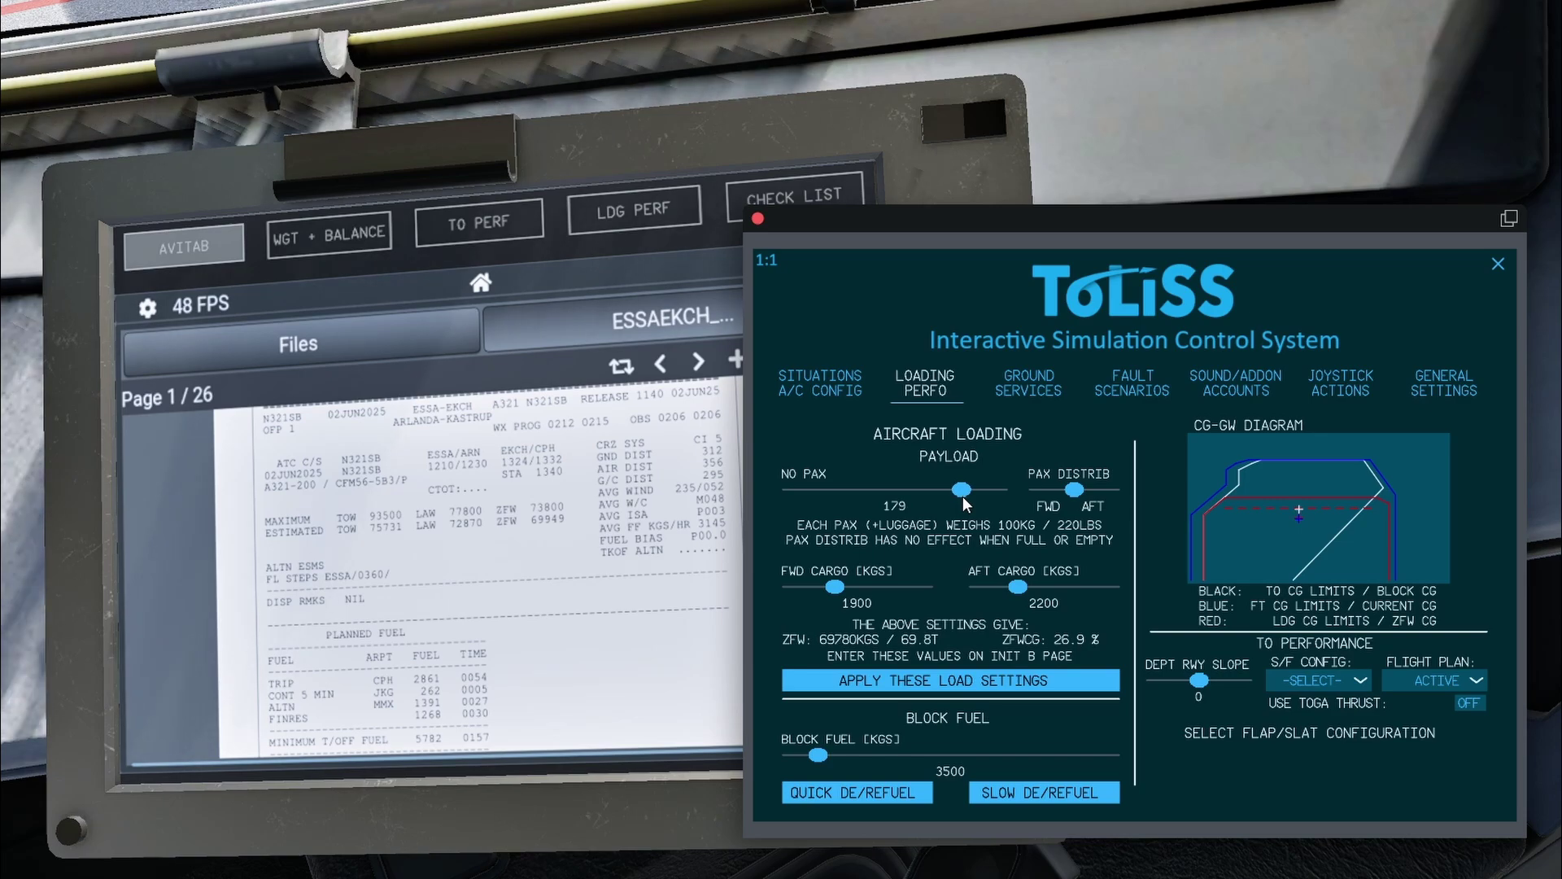
drag(963, 497, 963, 500)
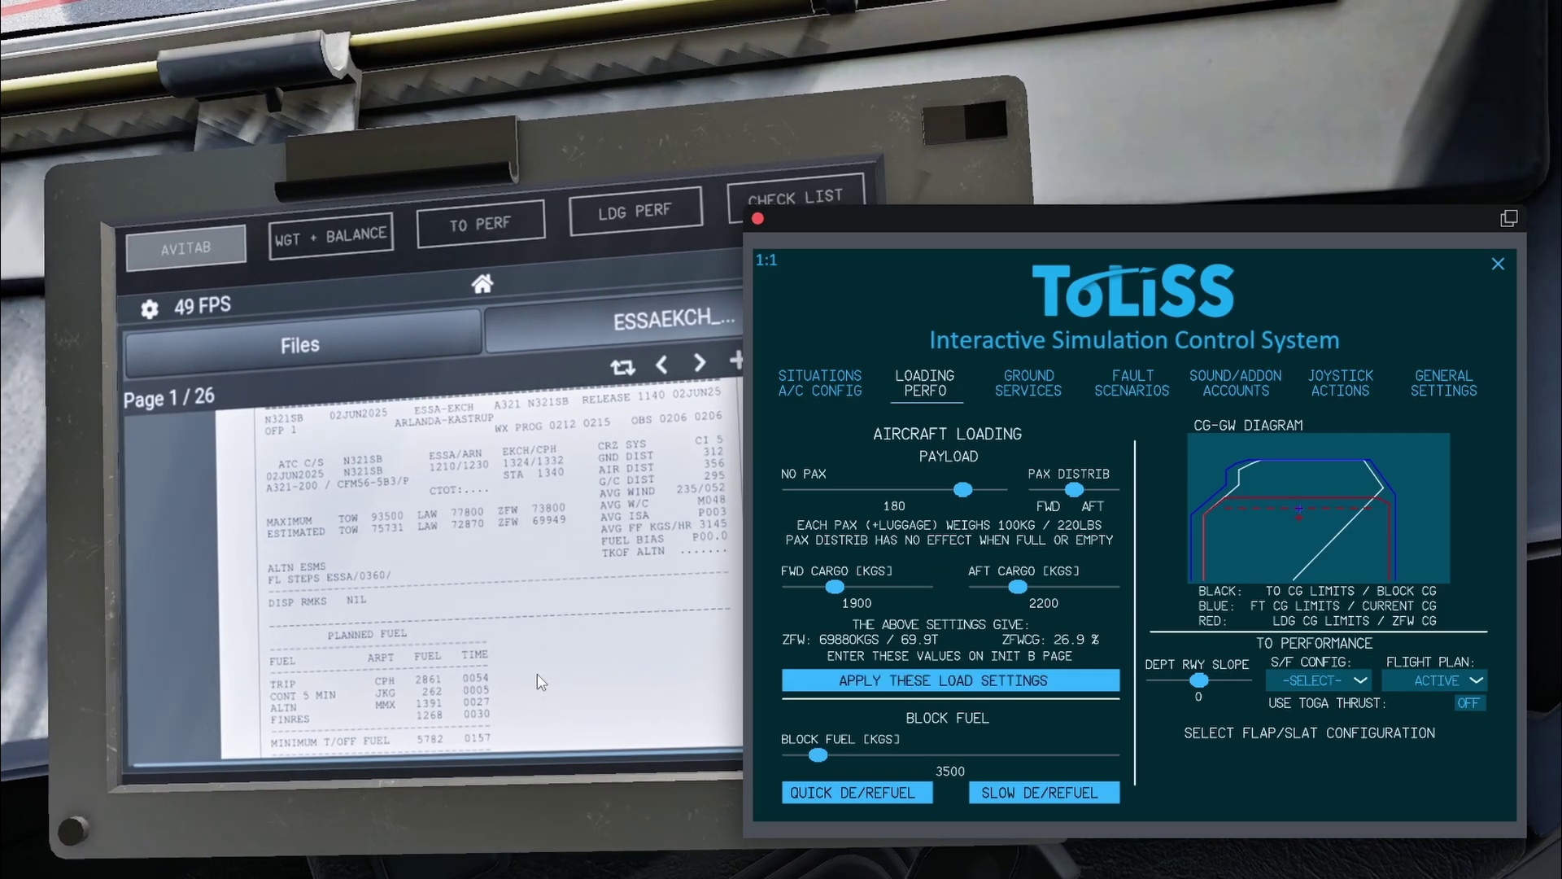
scroll(531, 655, down, 1)
scroll(525, 634, down, 5)
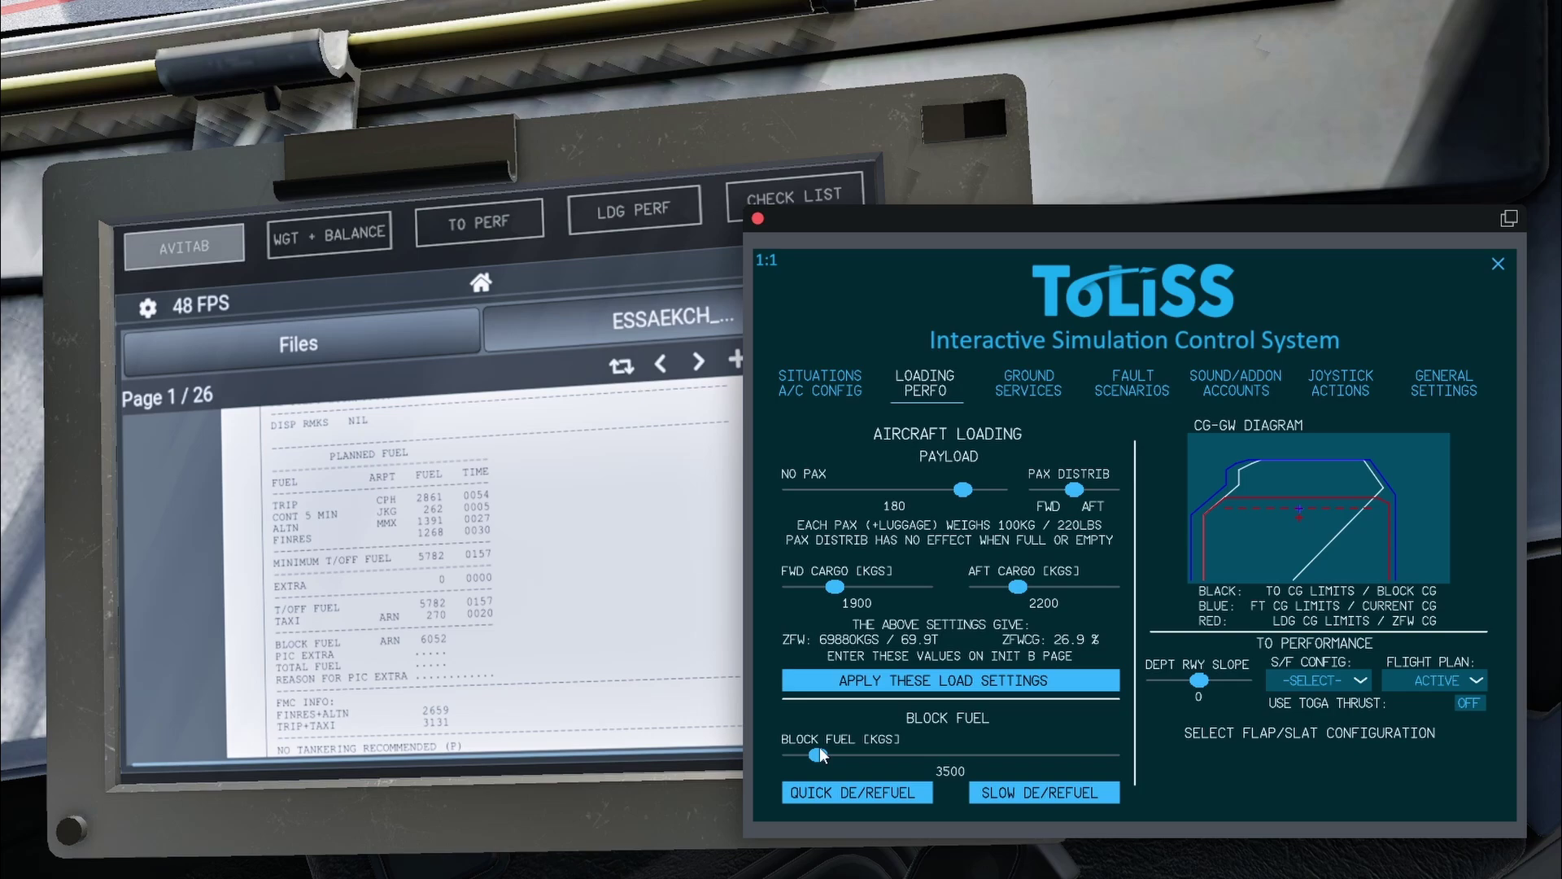
drag(819, 747, 871, 747)
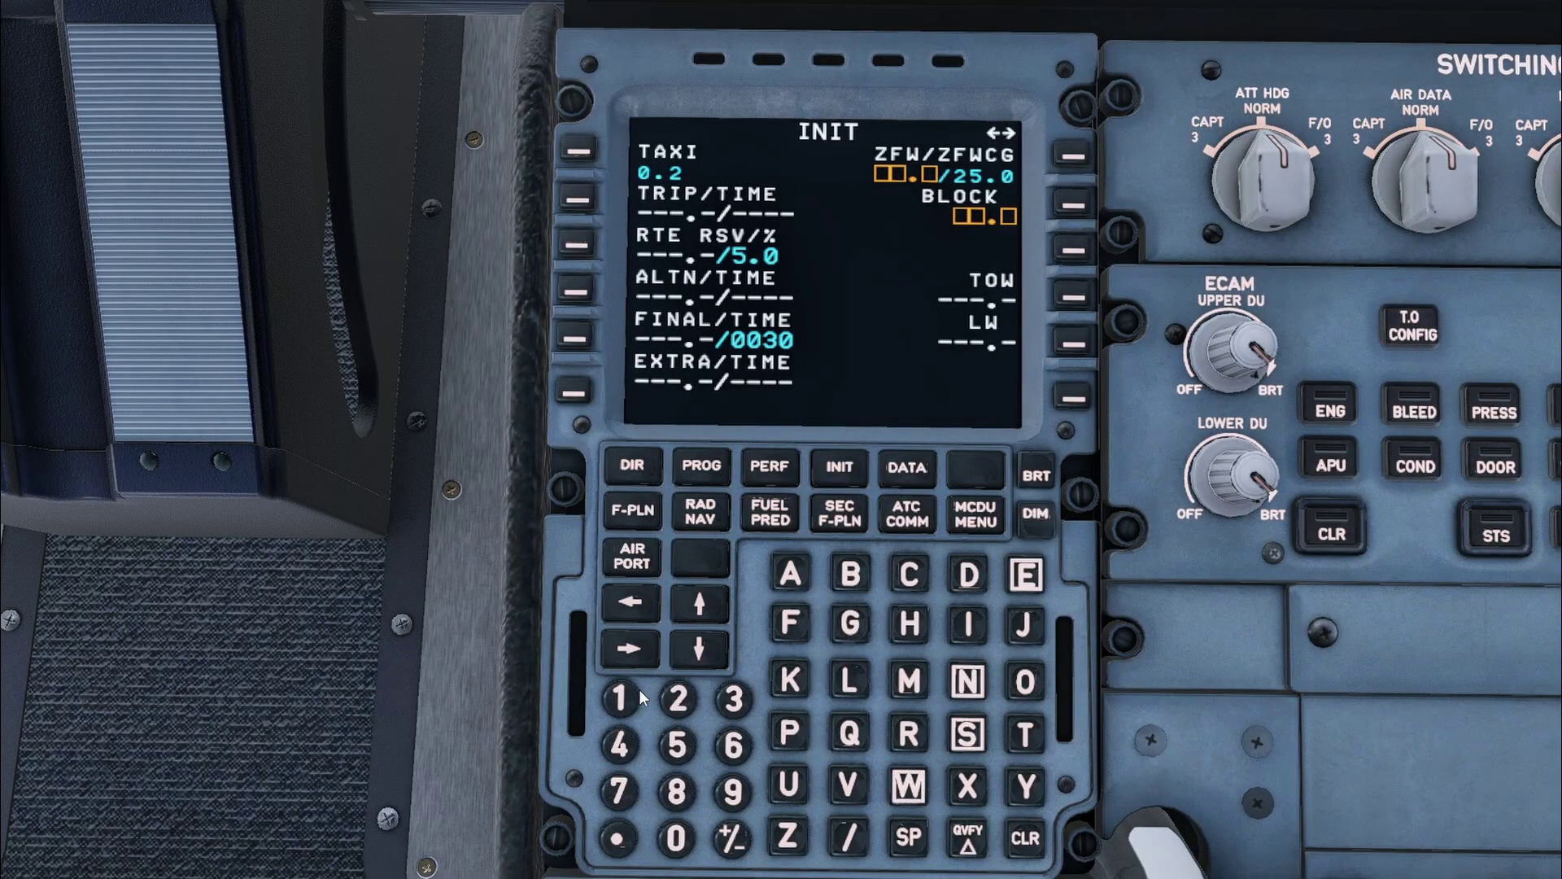
Step: Enter ZFW/ZFWCG 69.9/26.9 on the fuel prediction page
click(733, 745)
click(733, 788)
click(623, 834)
click(733, 787)
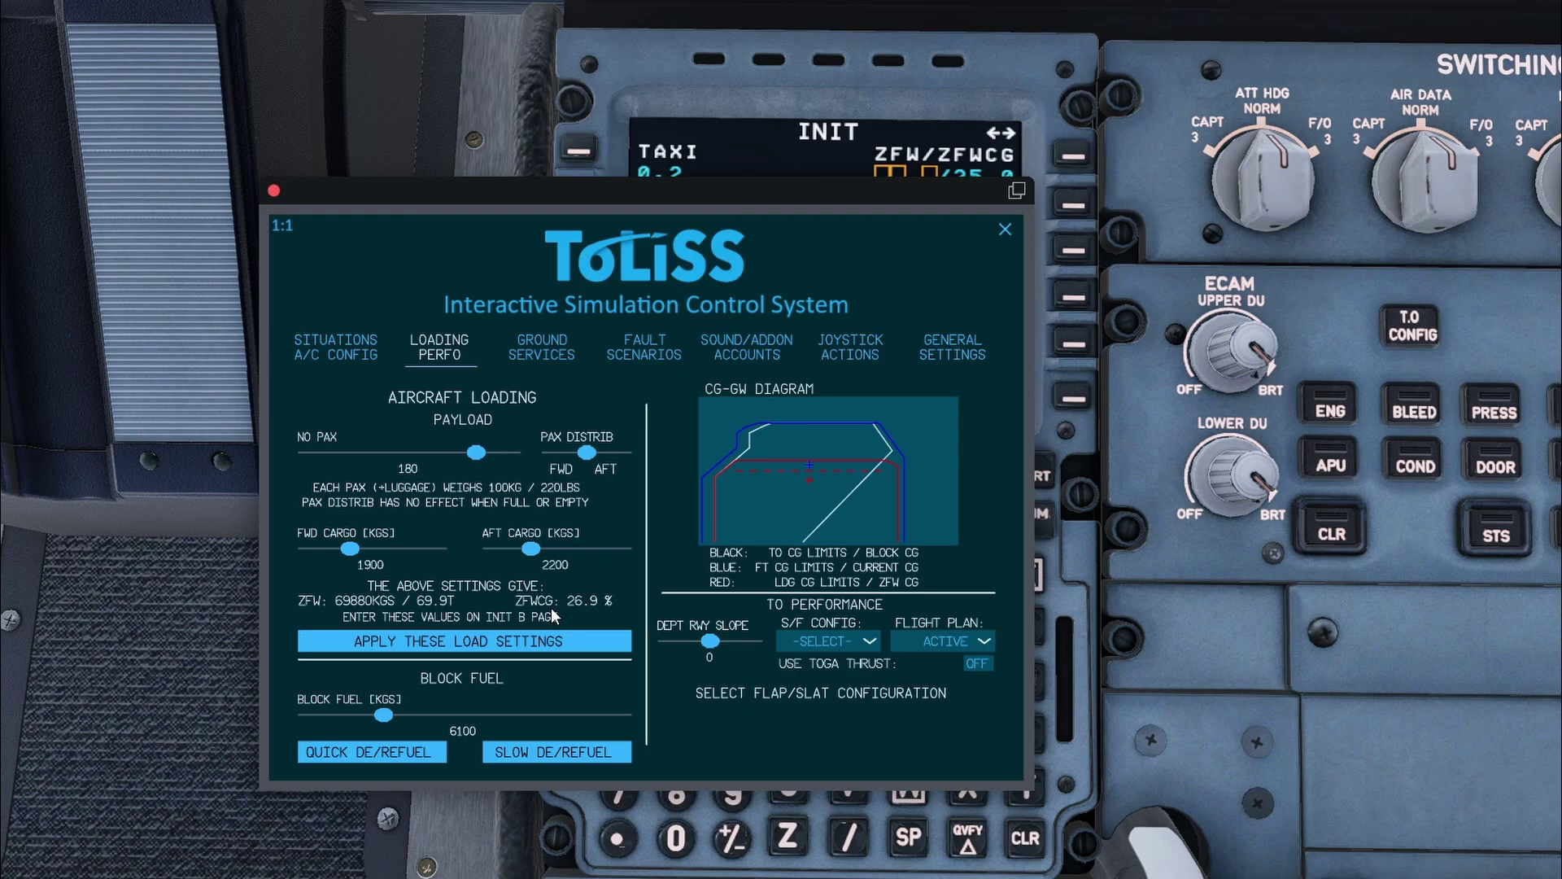
click(274, 187)
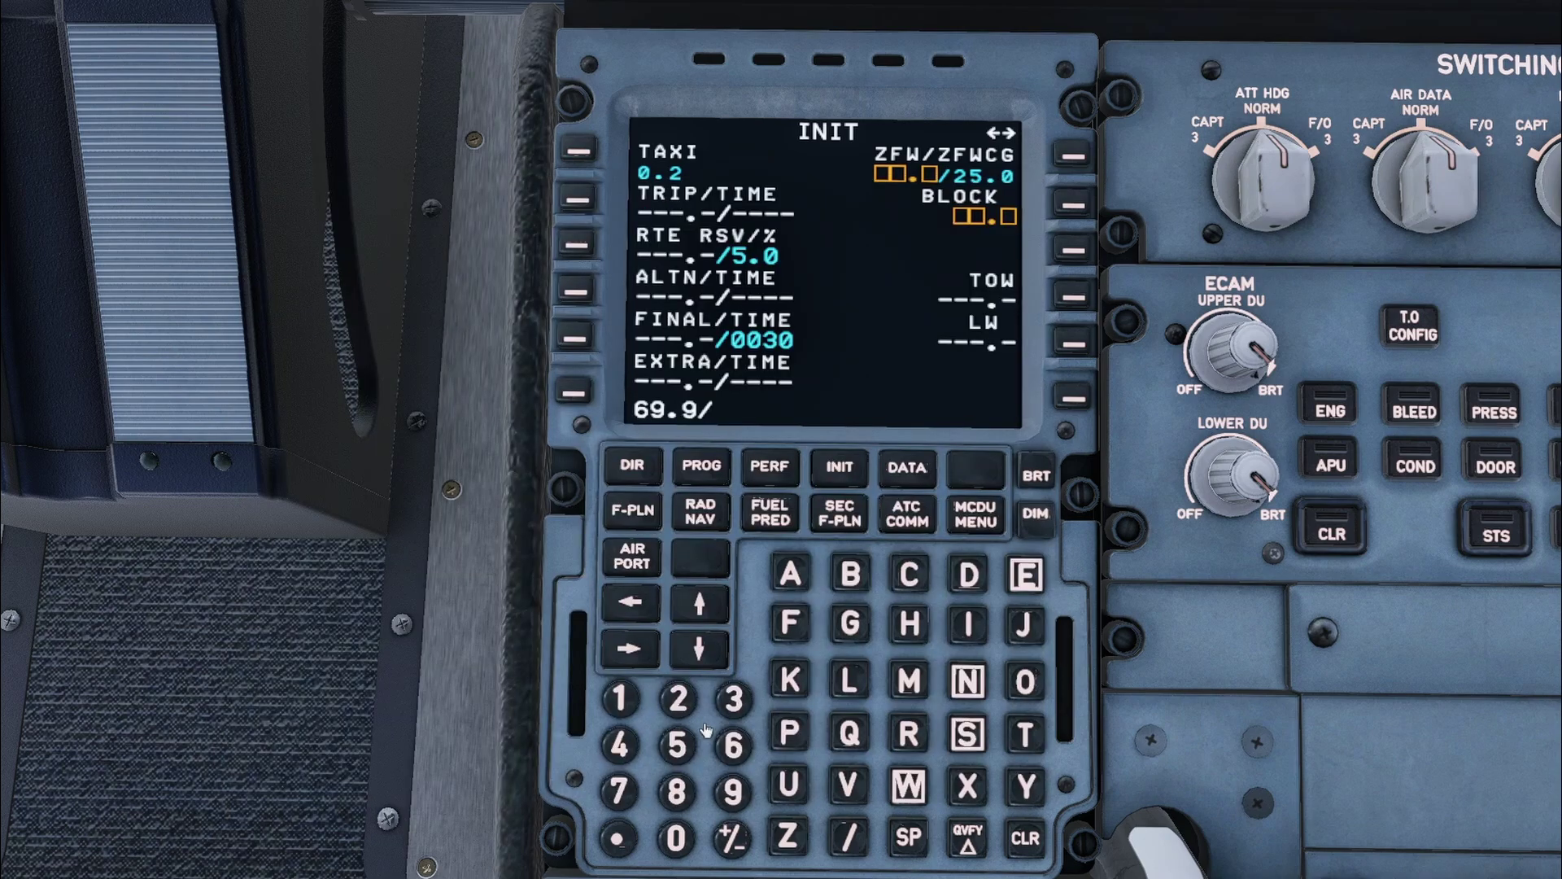
click(678, 698)
click(733, 745)
click(618, 838)
click(733, 791)
click(1073, 156)
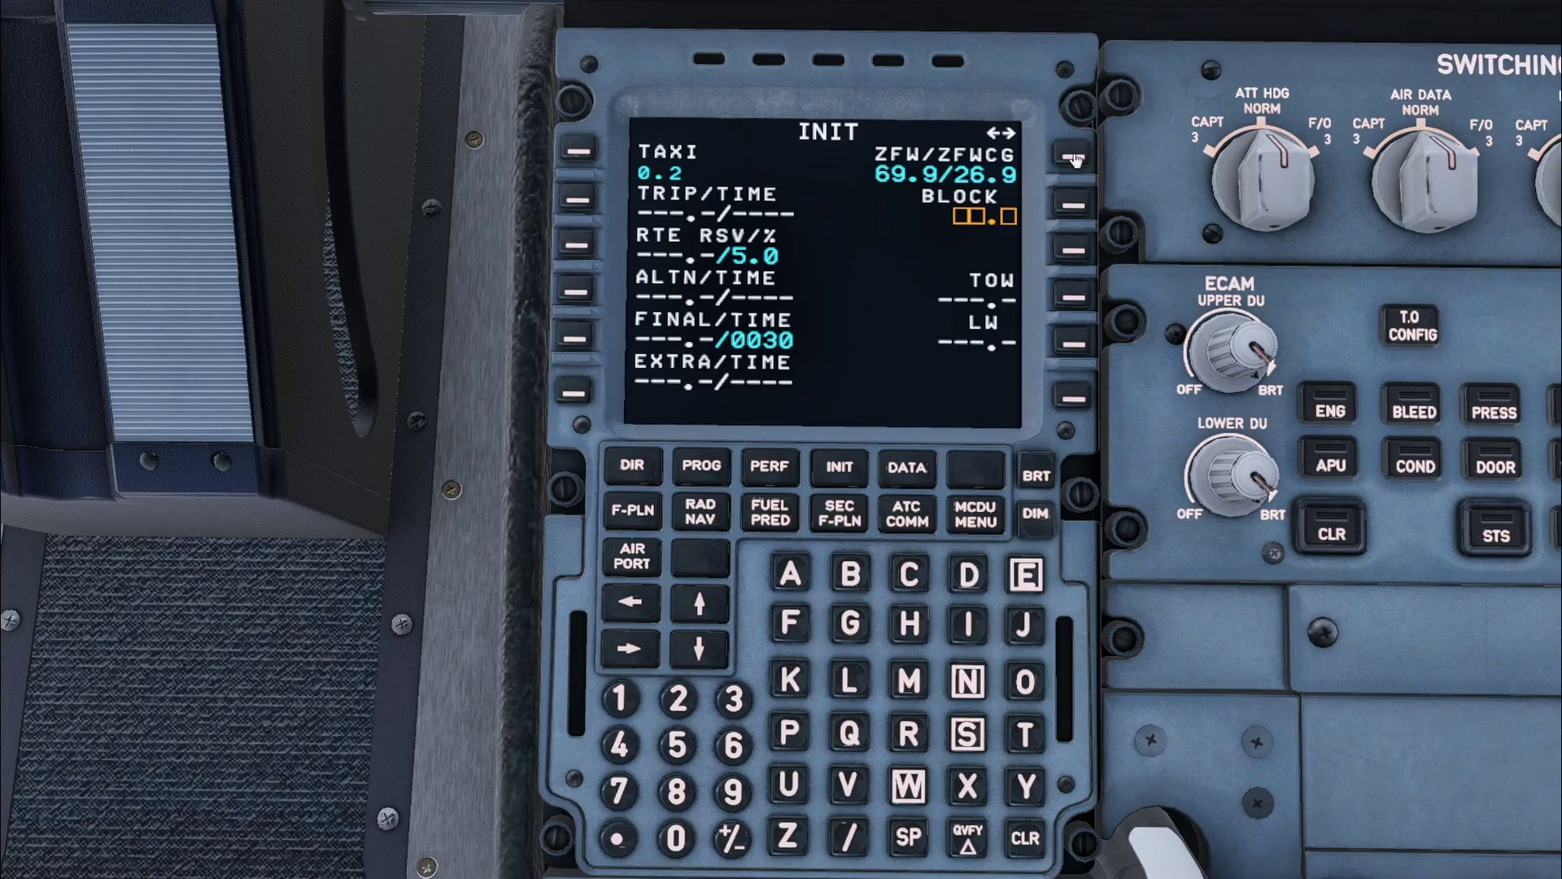
Step: Check the tablet fuel plan and enter block fuel 6.1
key(alt+2)
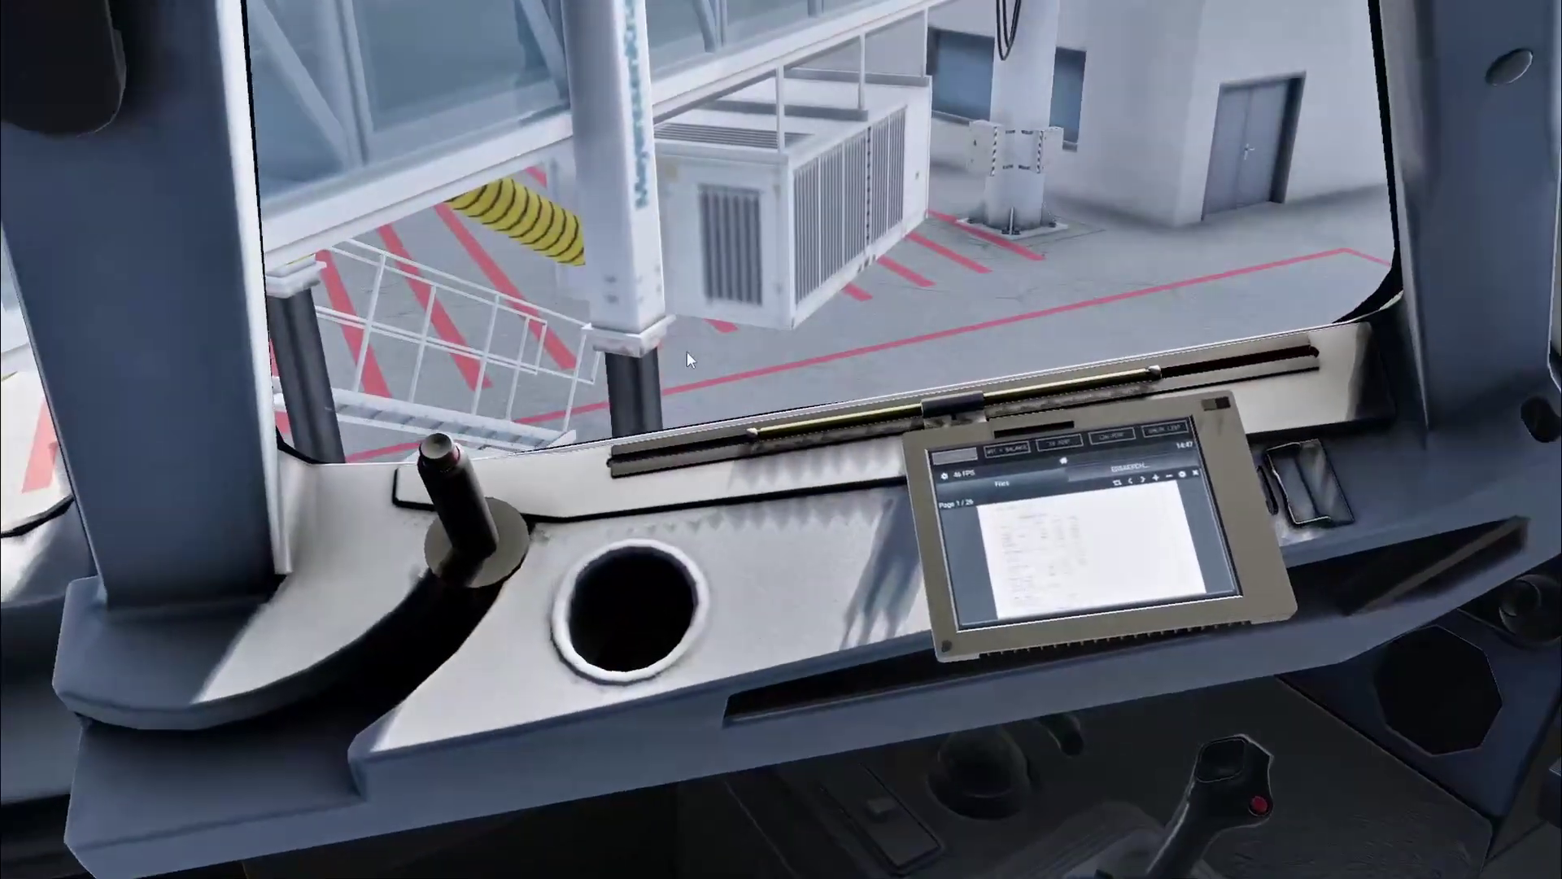
key(alt+1)
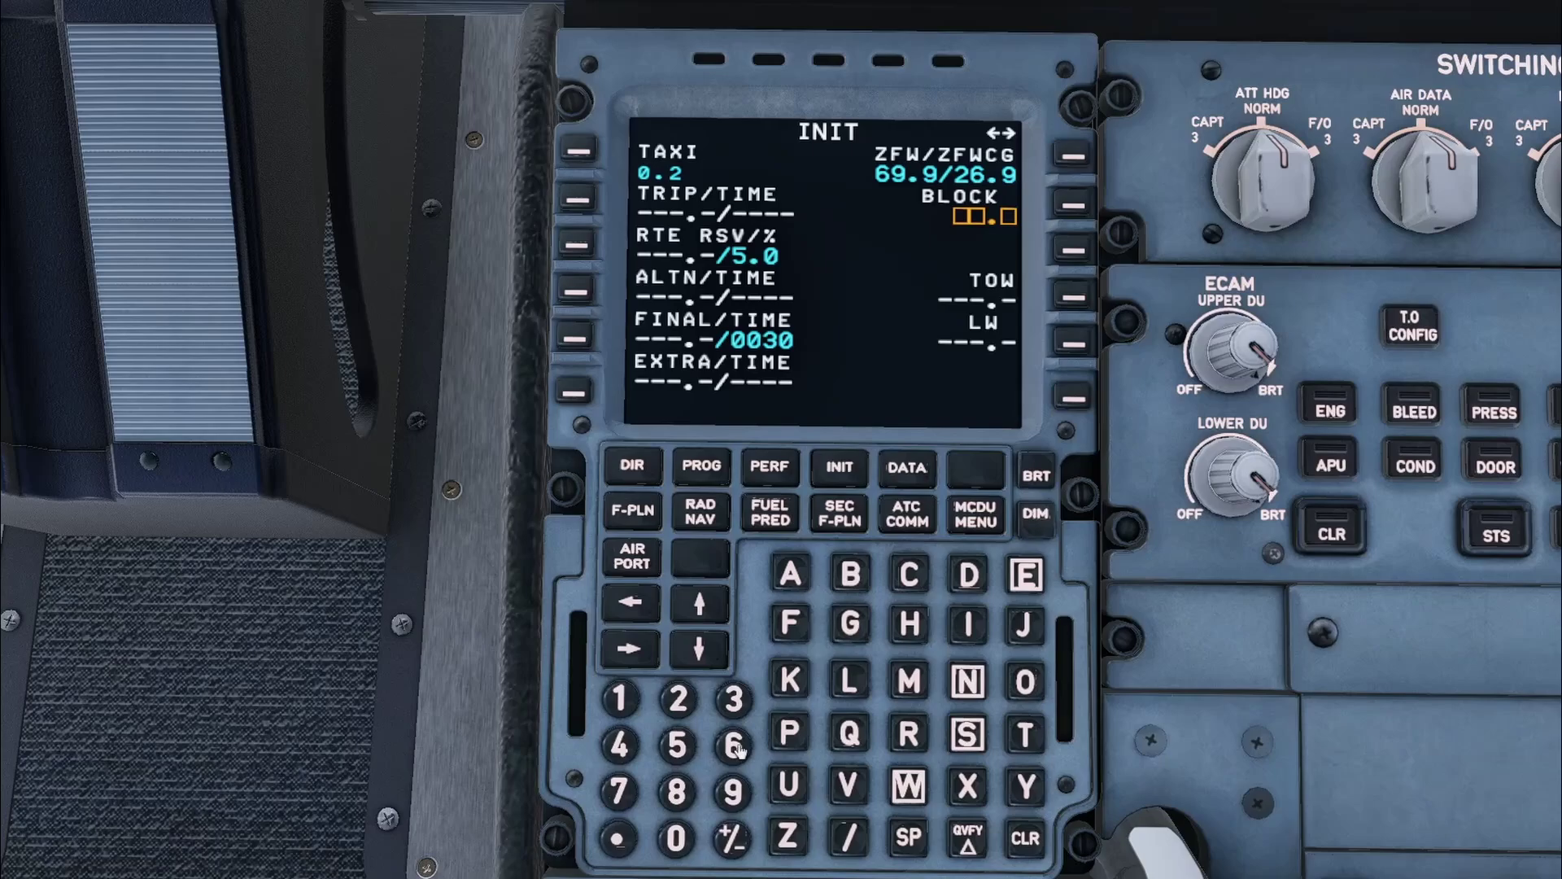
click(733, 745)
click(618, 838)
click(620, 700)
click(1075, 205)
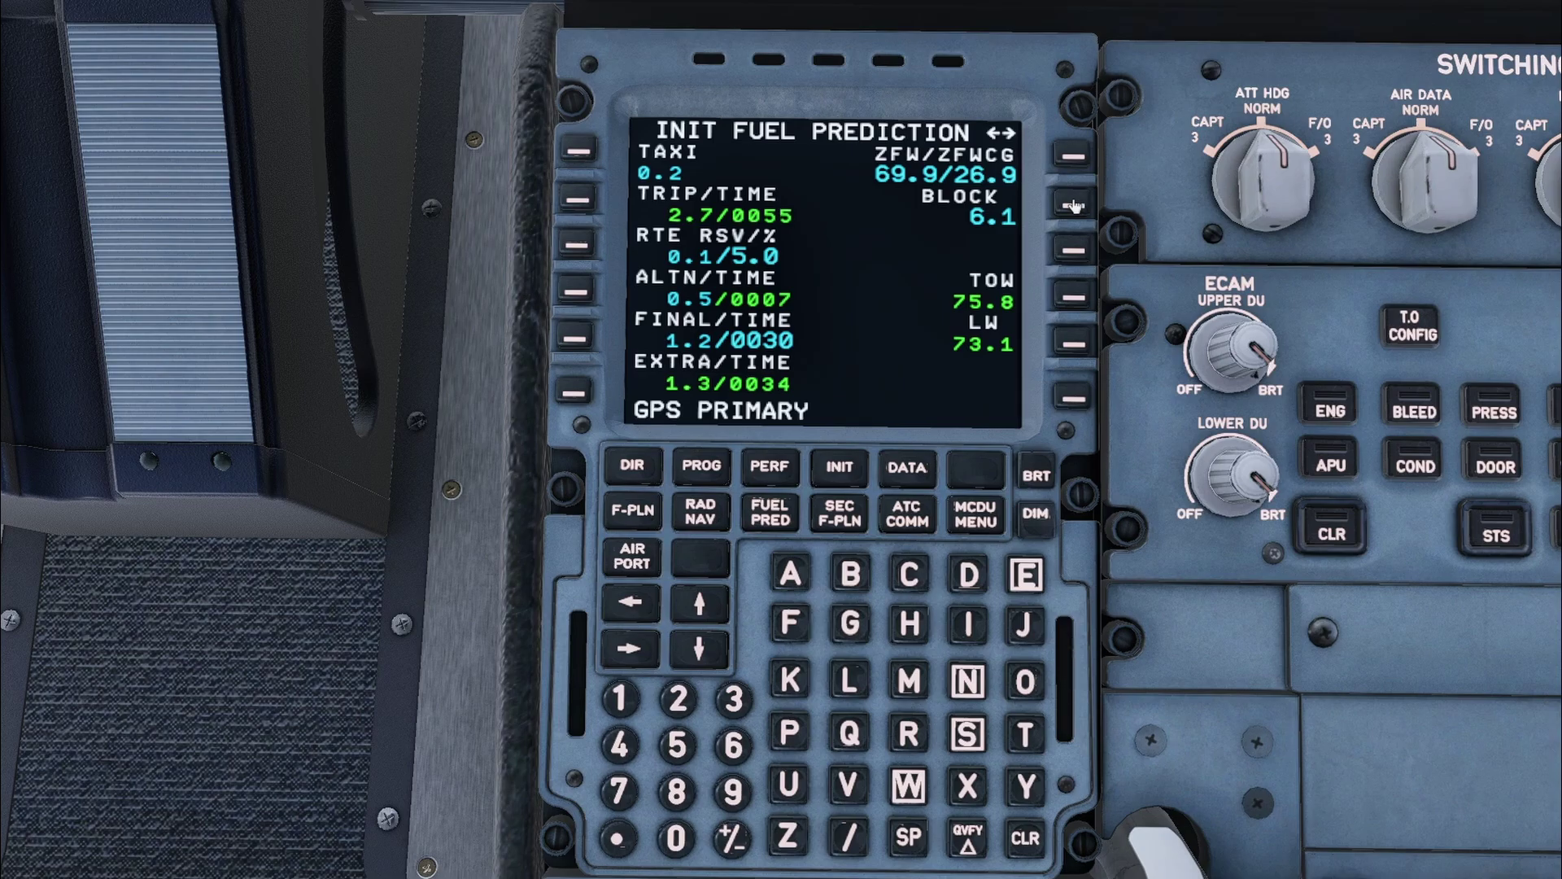
Step: Clear GPS PRIMARY, open the takeoff performance page and choose S/F CONFIG 2
click(1026, 846)
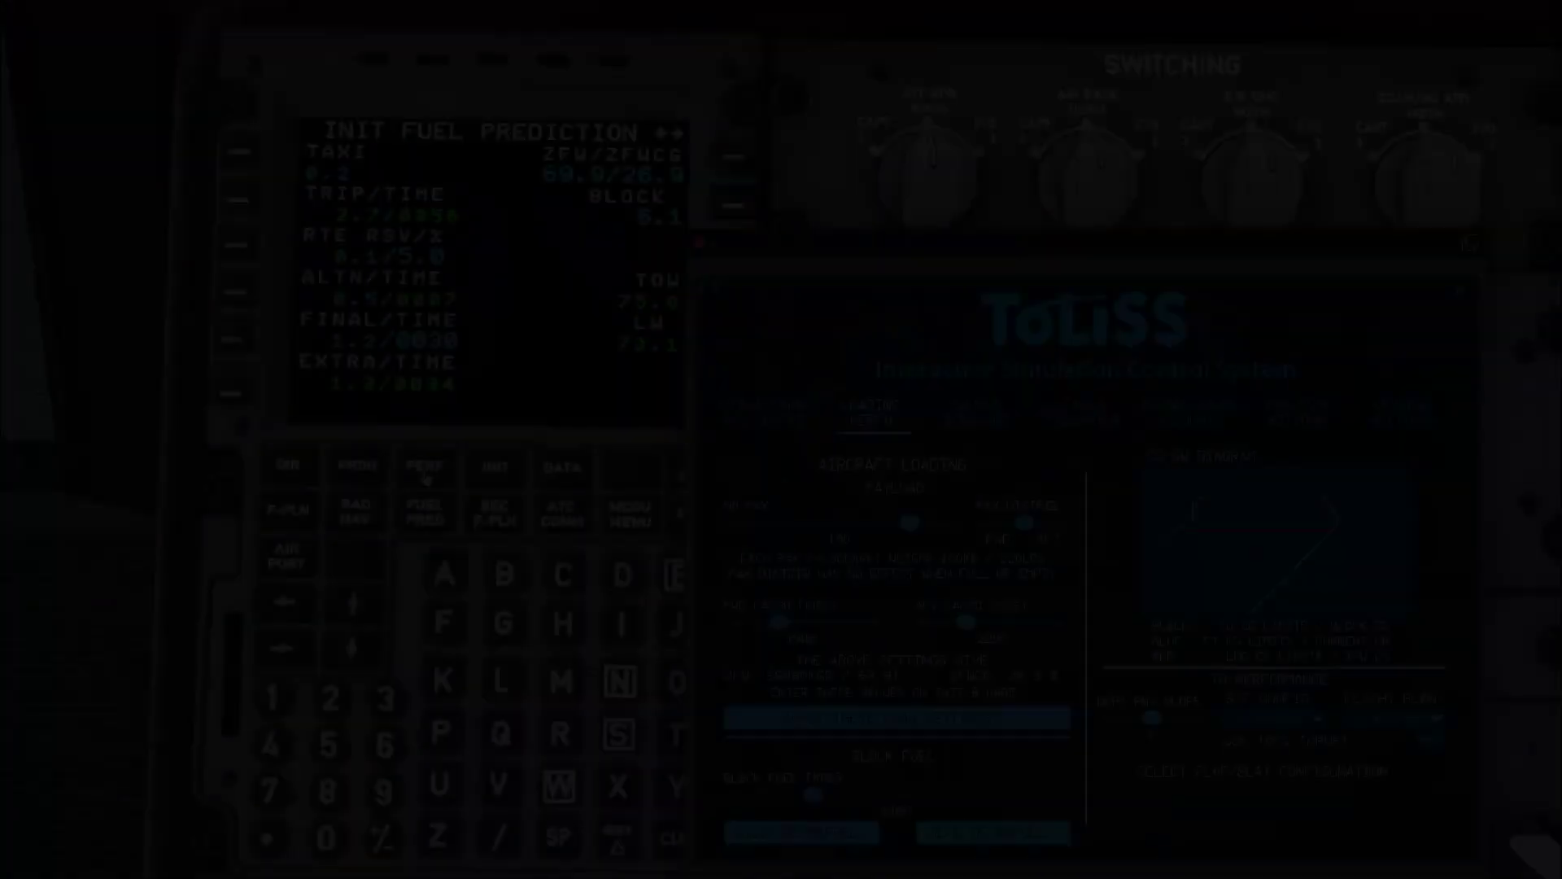
click(424, 472)
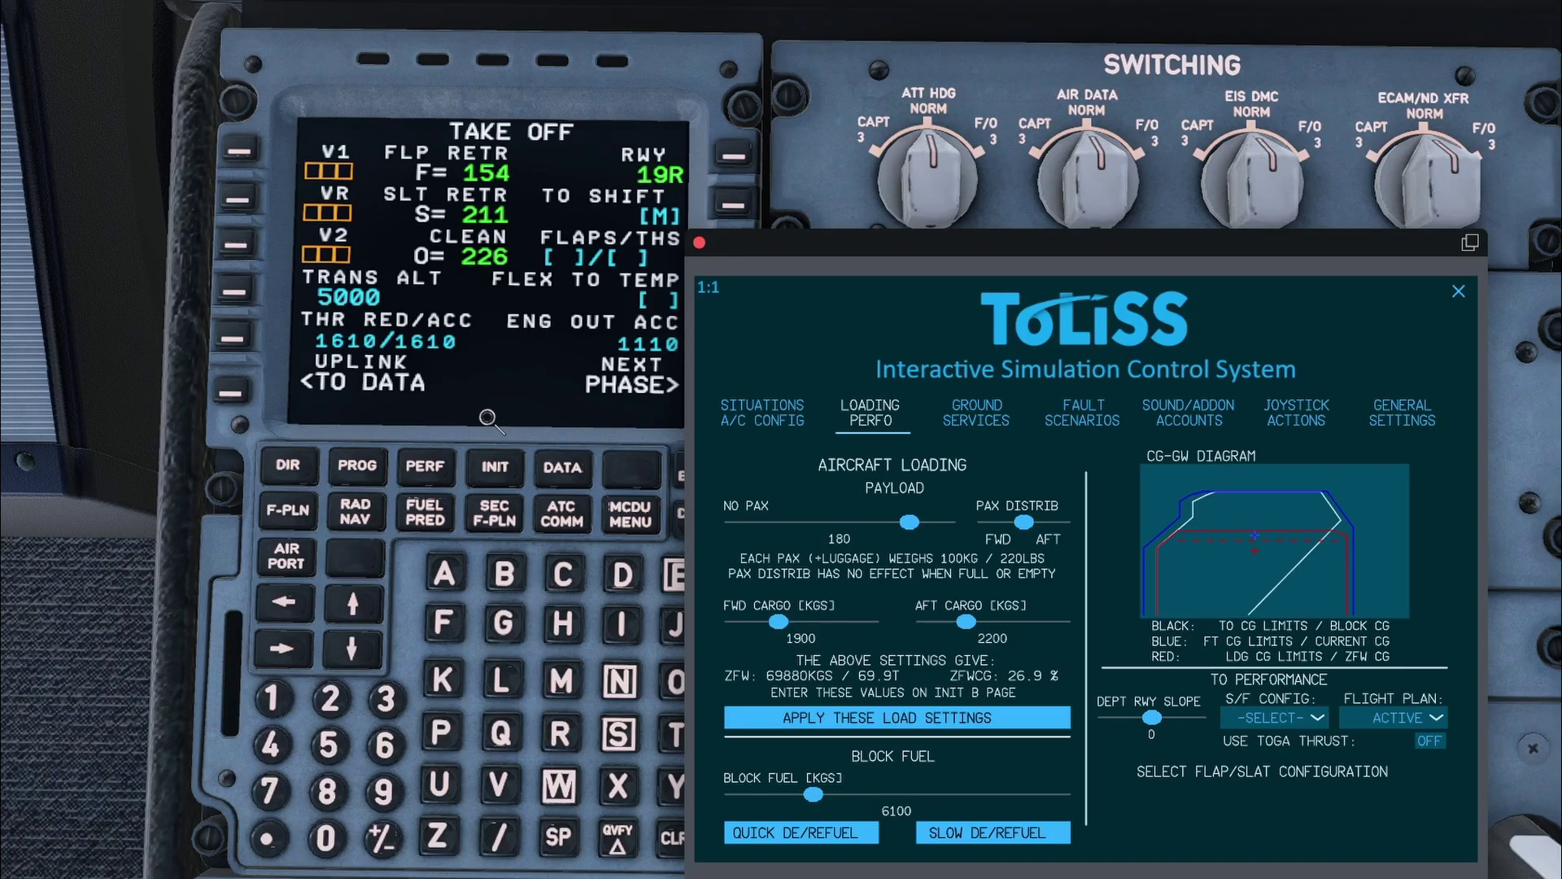
click(1296, 713)
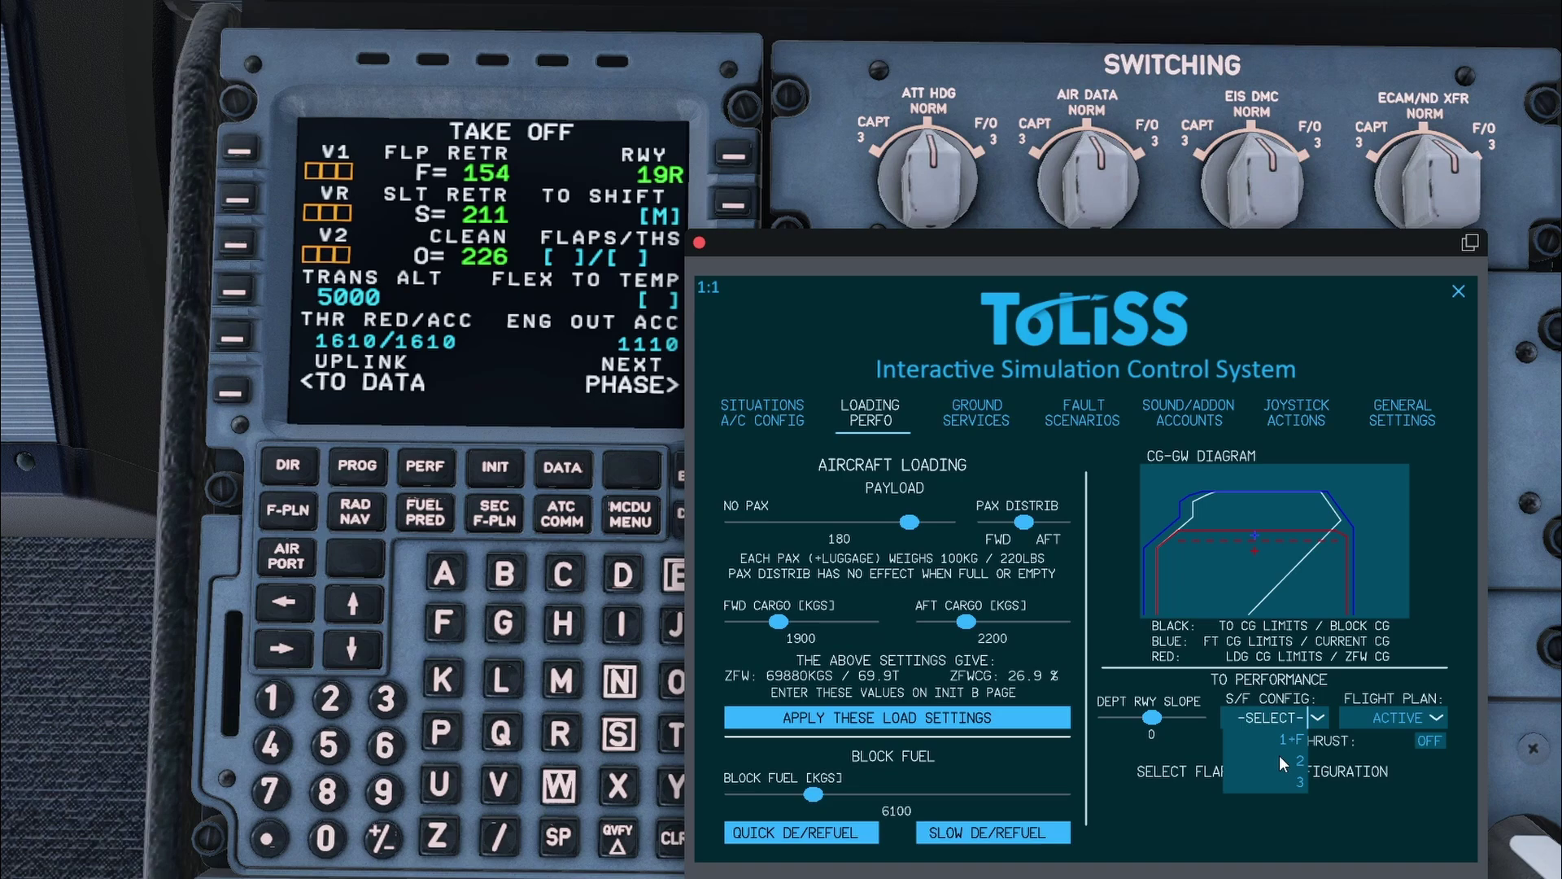
click(1280, 756)
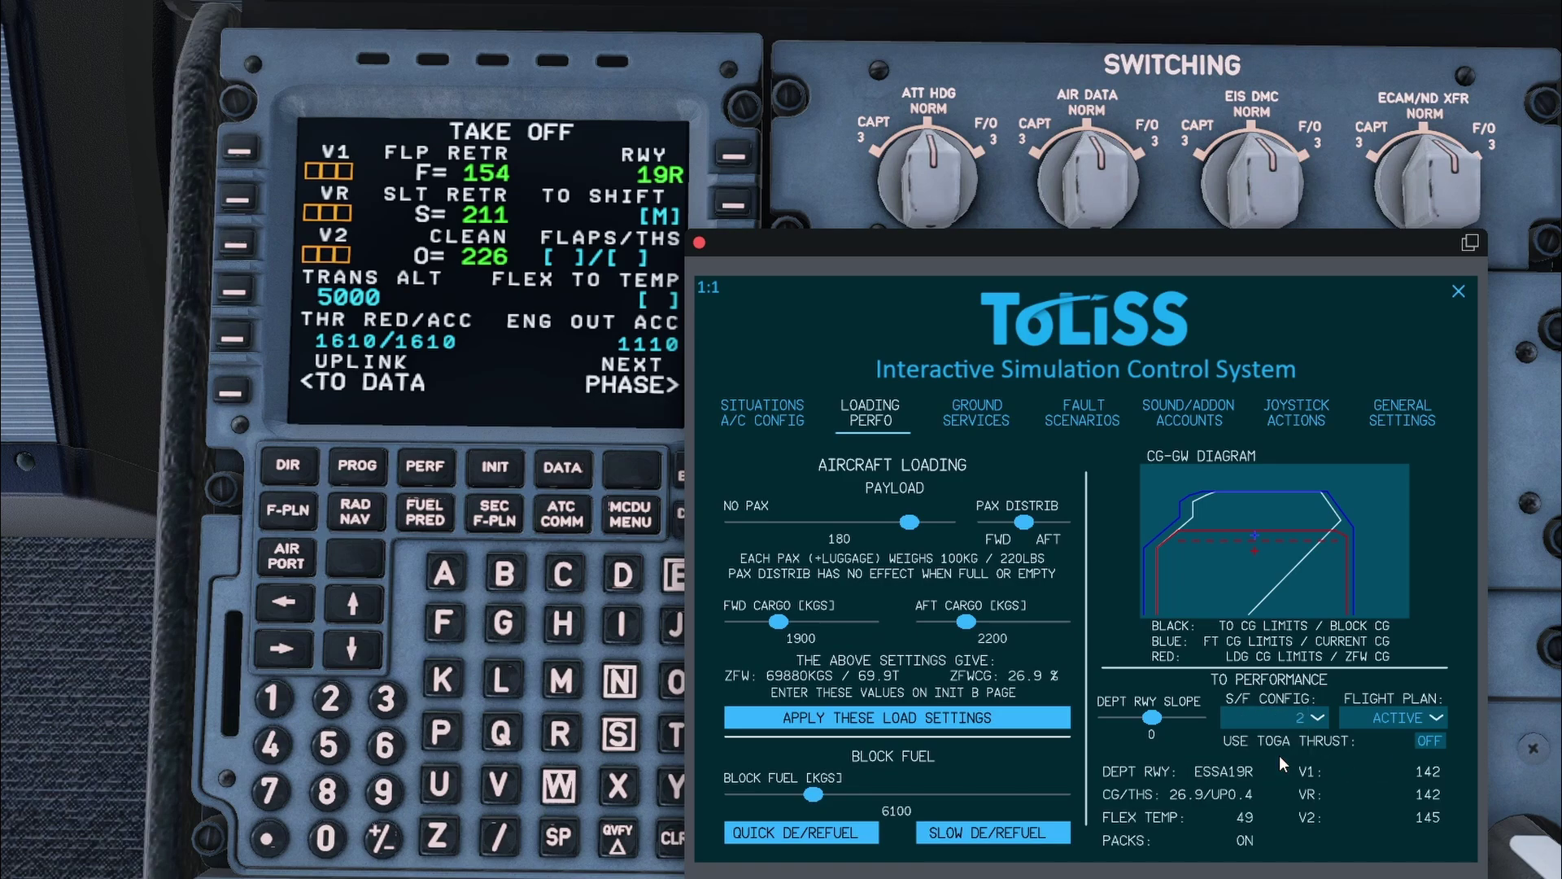
Step: Enter 2/UP0.4 into the FLAPS/THS field
click(330, 699)
click(494, 838)
click(444, 785)
click(443, 737)
click(309, 840)
click(281, 835)
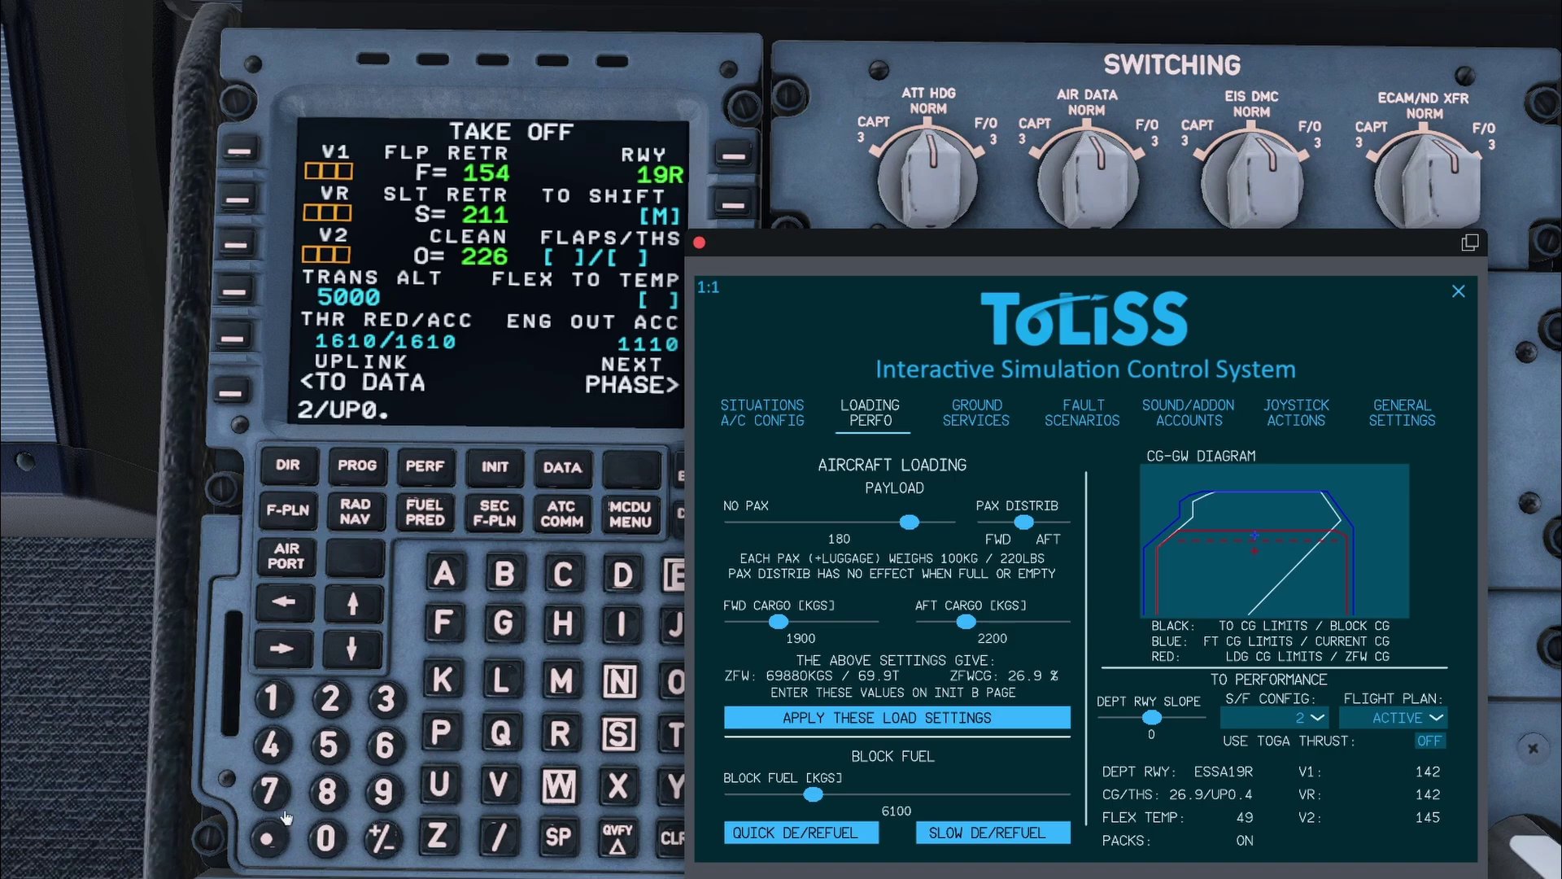
click(273, 747)
drag(763, 237, 826, 178)
click(733, 249)
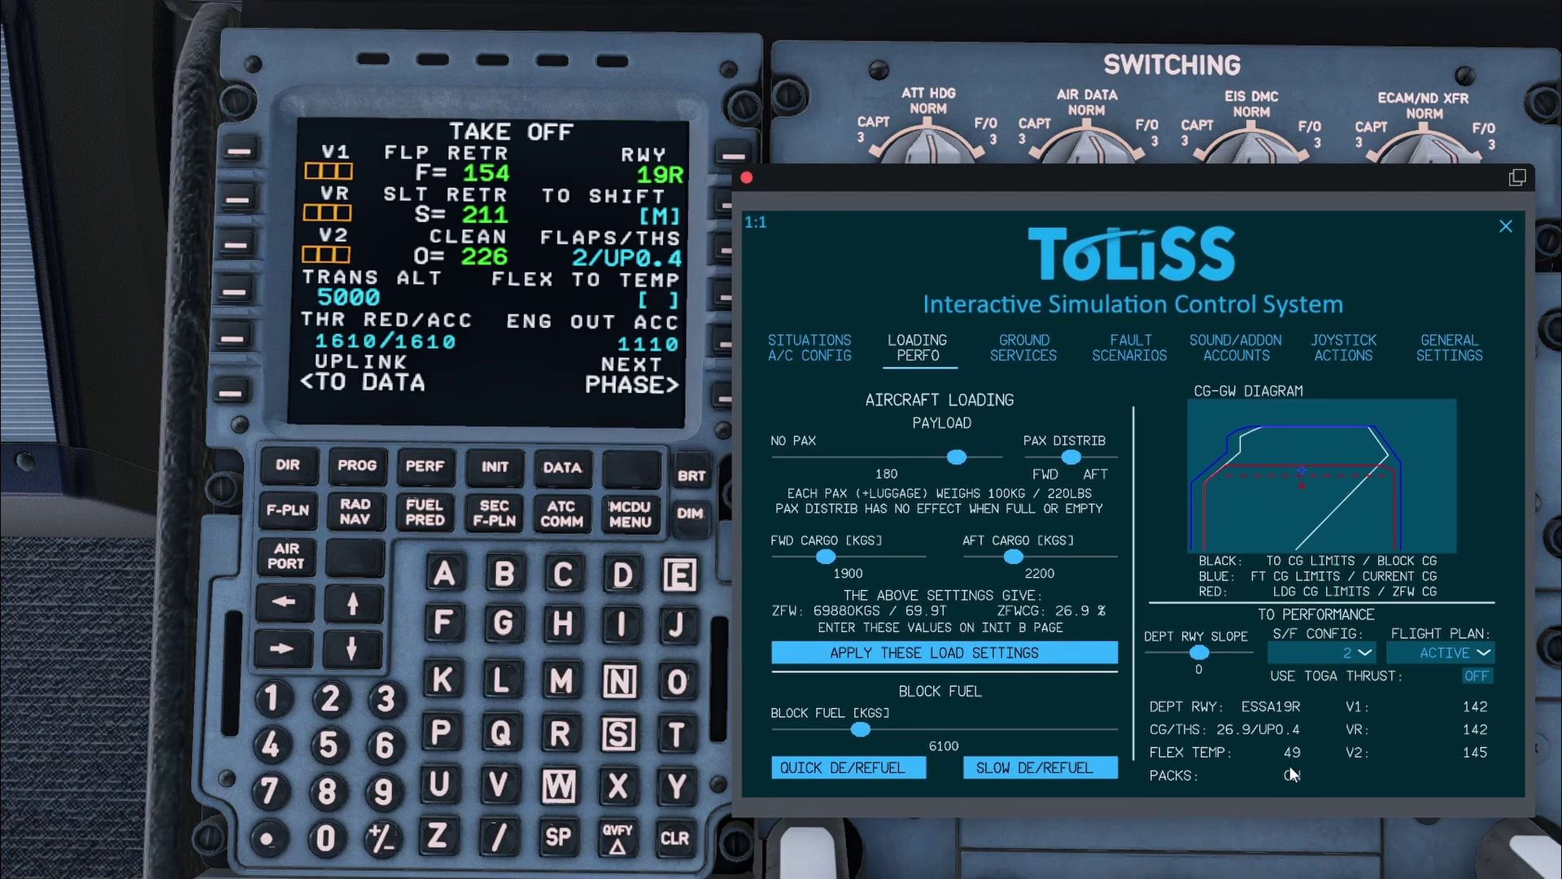
Step: Set the flex takeoff temperature to 49
click(272, 747)
click(383, 793)
click(720, 297)
Step: Enter V1 142, VR 142 and V2 145, then close the ToLiSS window
click(271, 700)
click(275, 745)
click(325, 702)
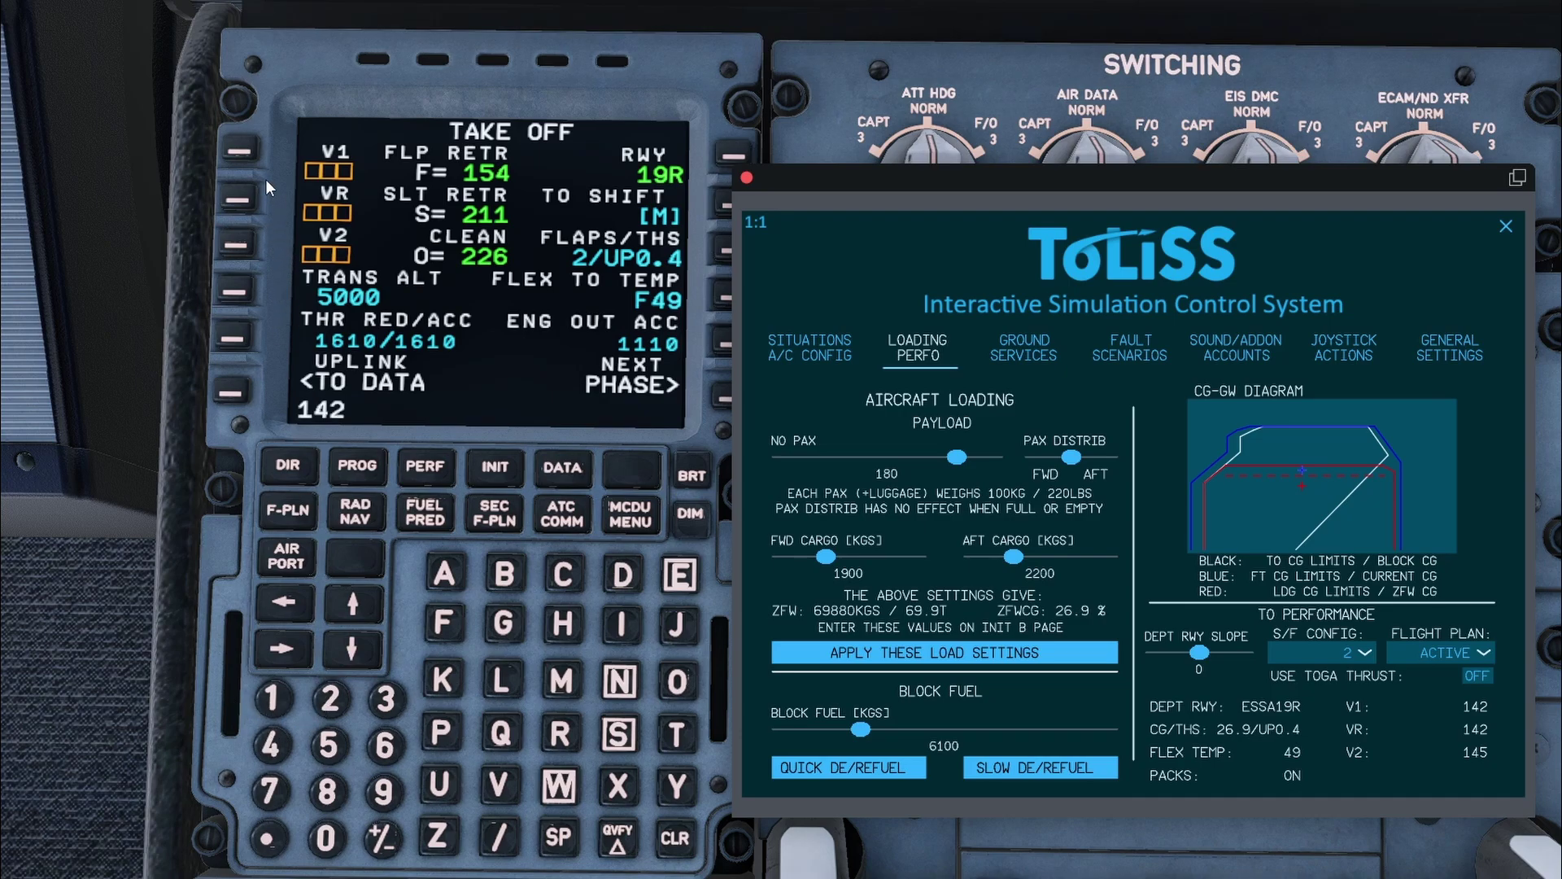
click(241, 155)
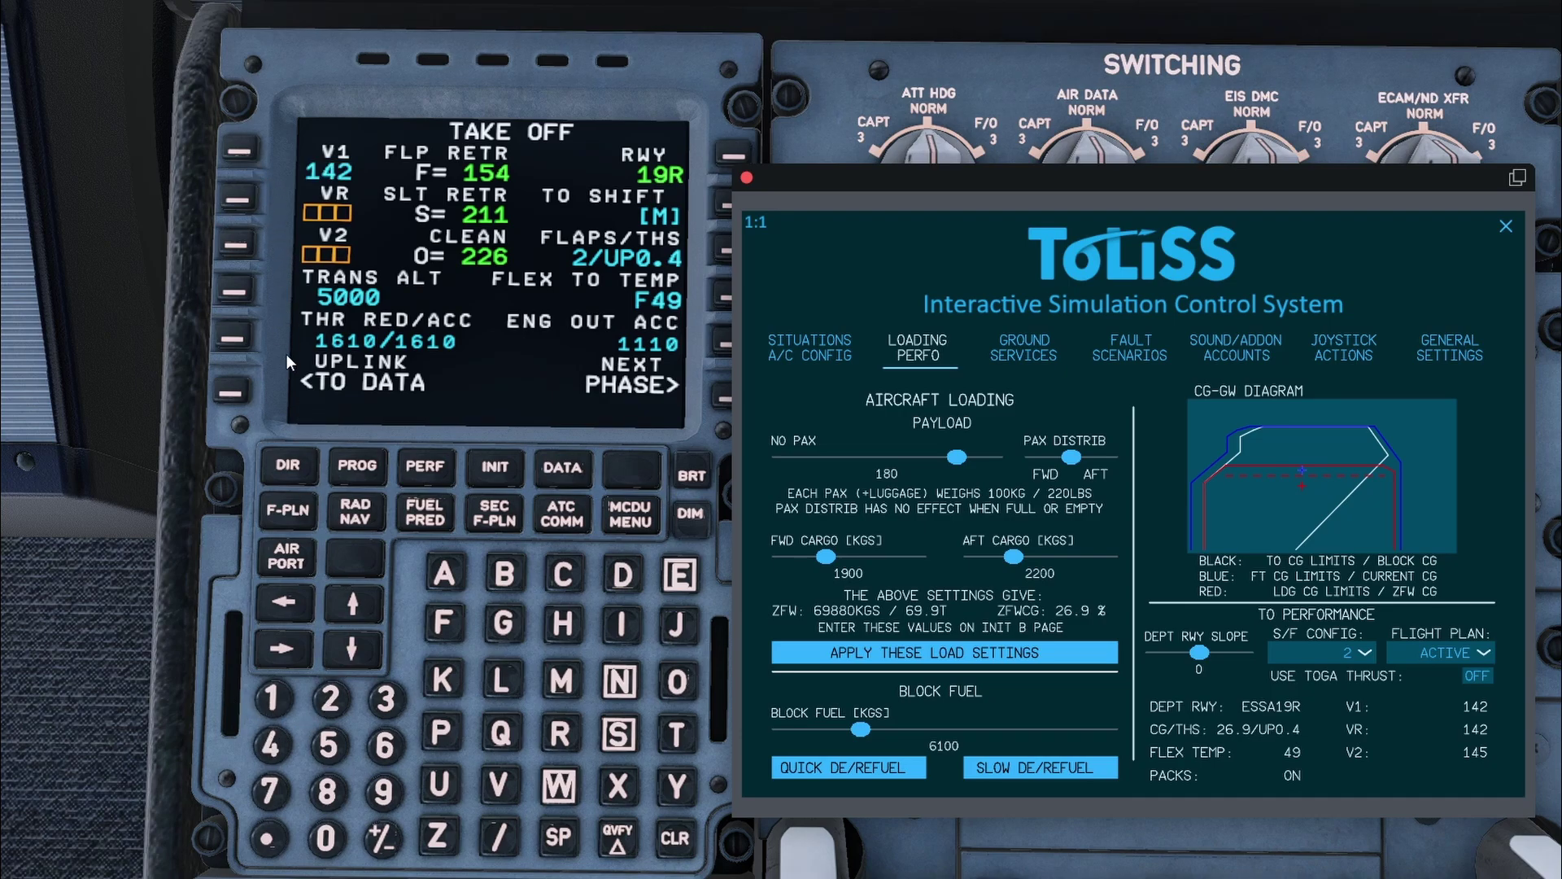
click(273, 745)
click(330, 700)
click(229, 199)
click(277, 699)
click(274, 745)
click(328, 745)
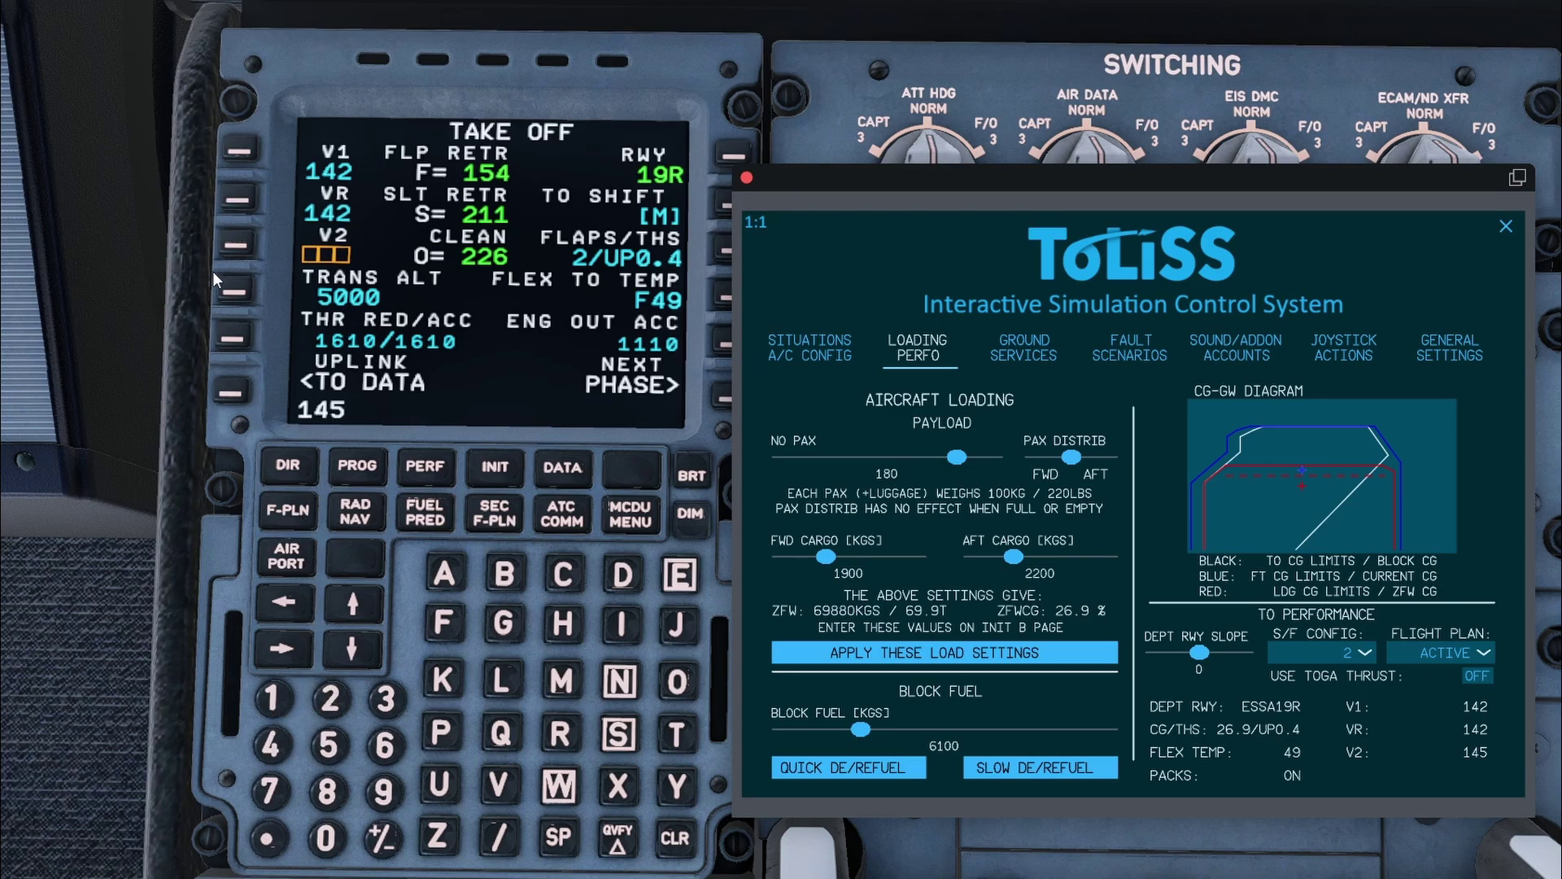
click(237, 246)
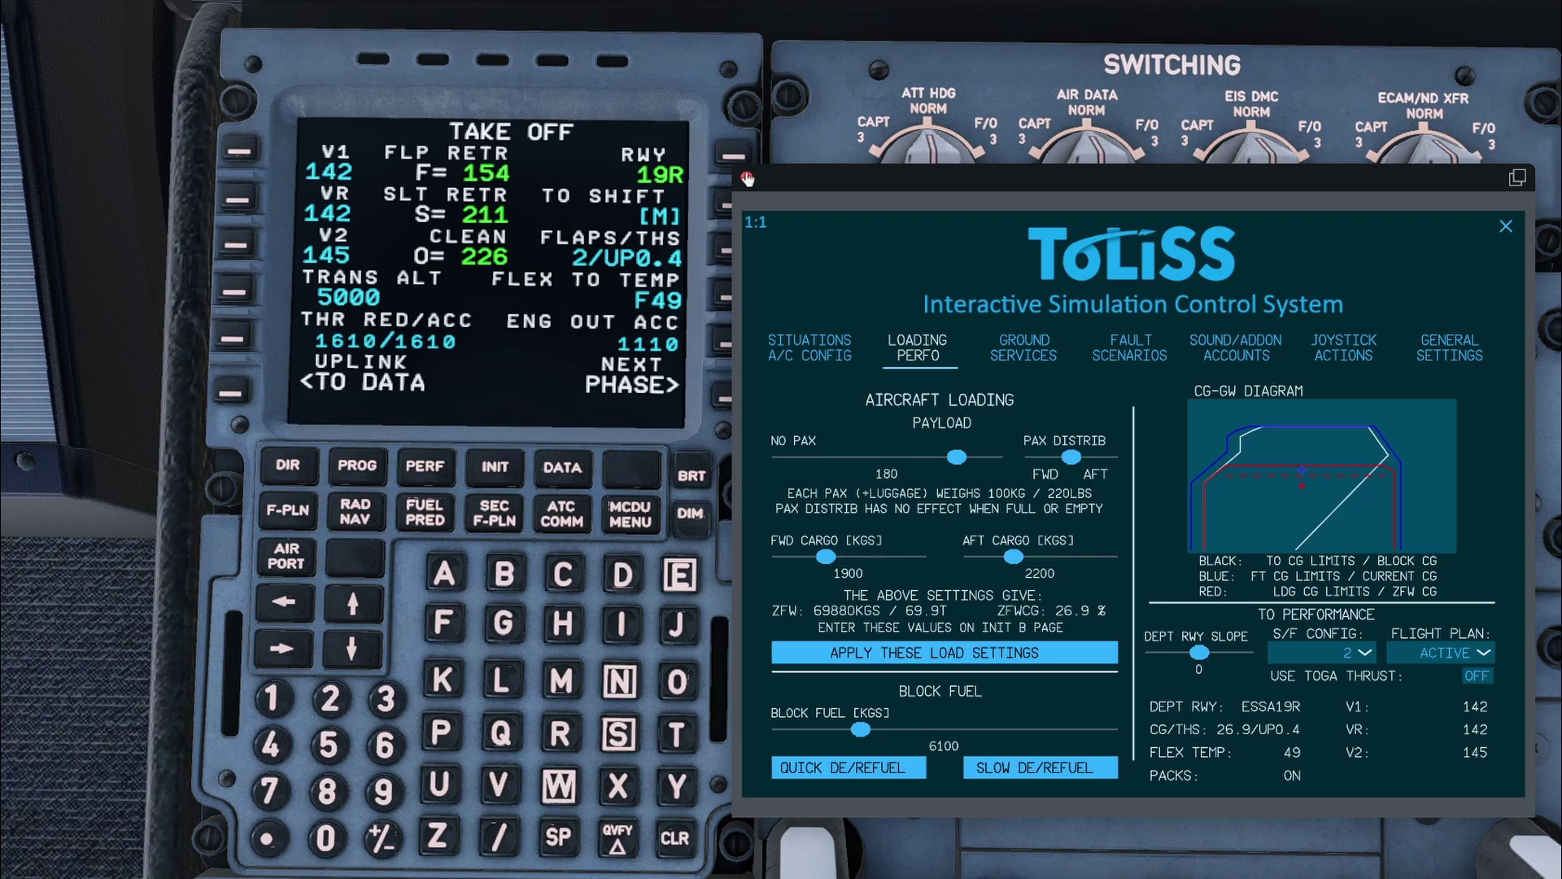
click(747, 177)
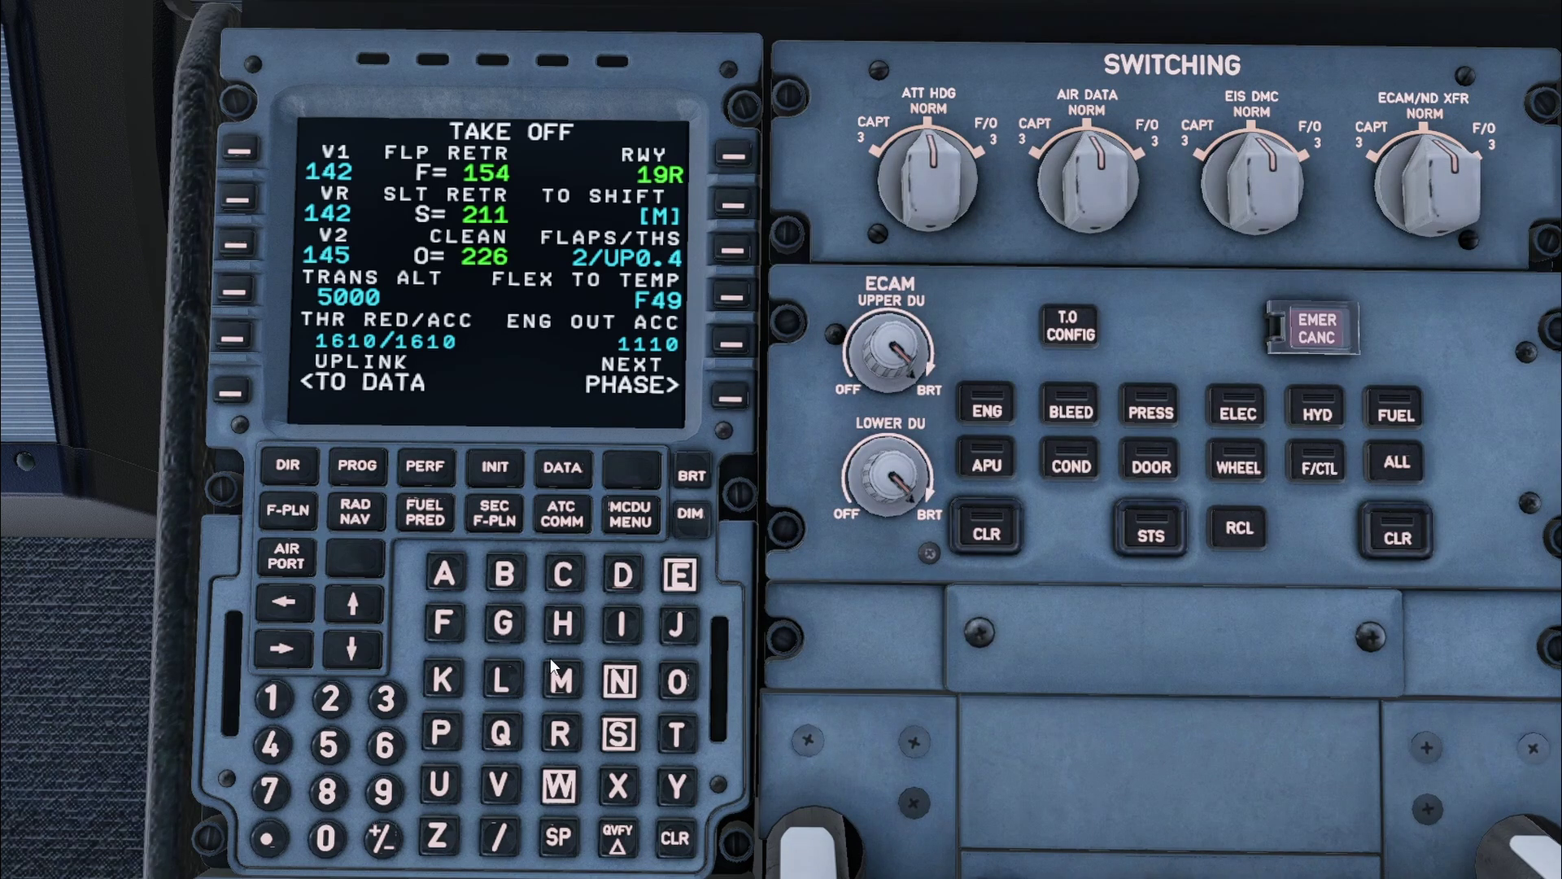
Step: Show the flight plan on both MCDUs, clearing GPS PRIMARY and brightening the F/O display
key(period)
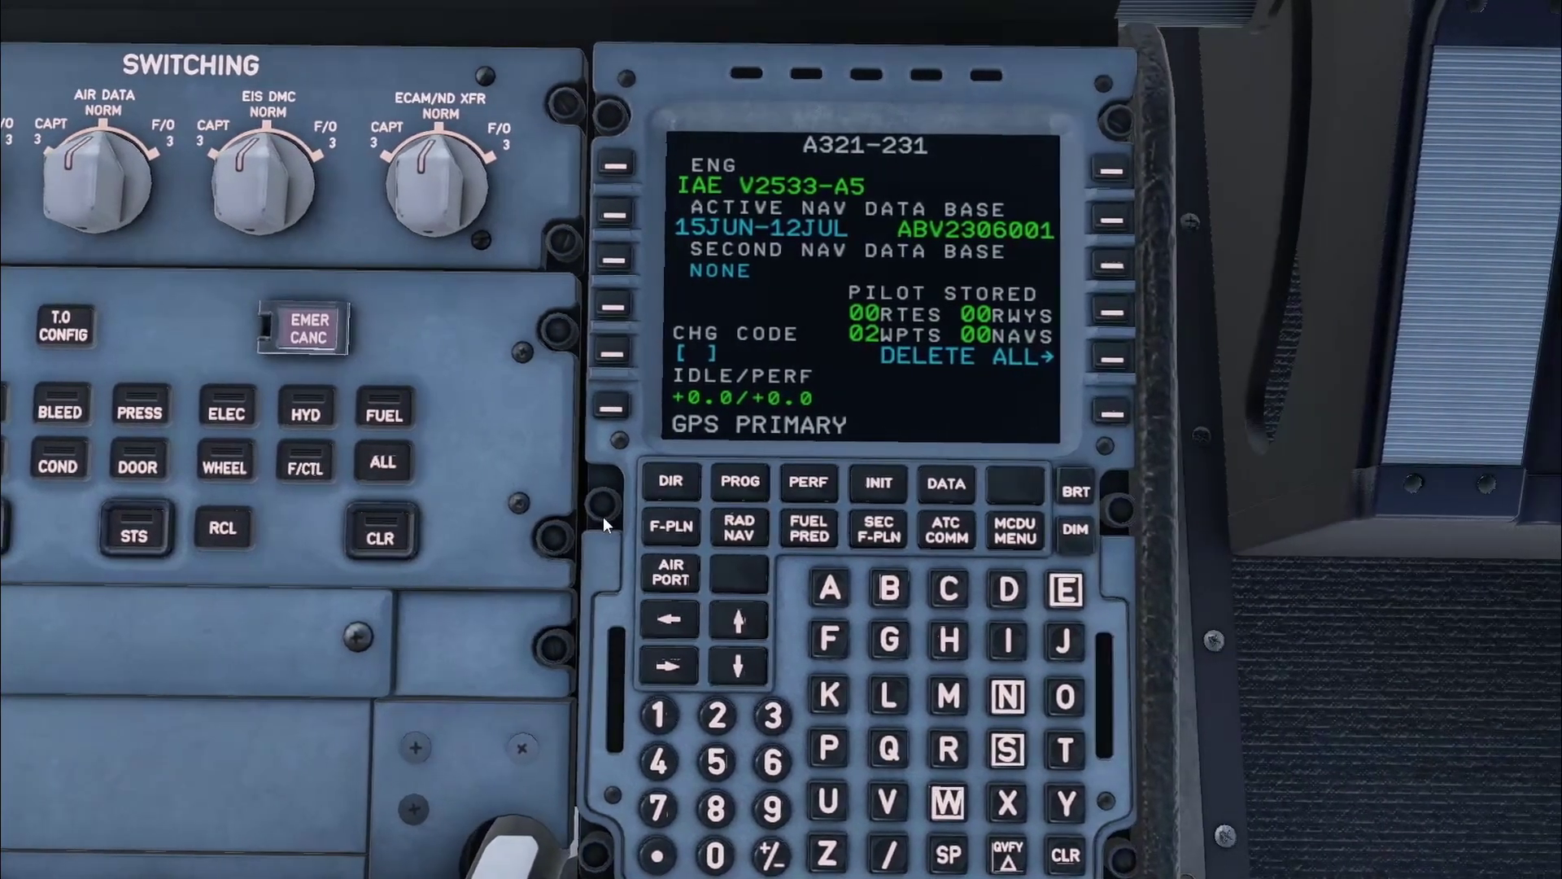
click(675, 529)
click(1055, 852)
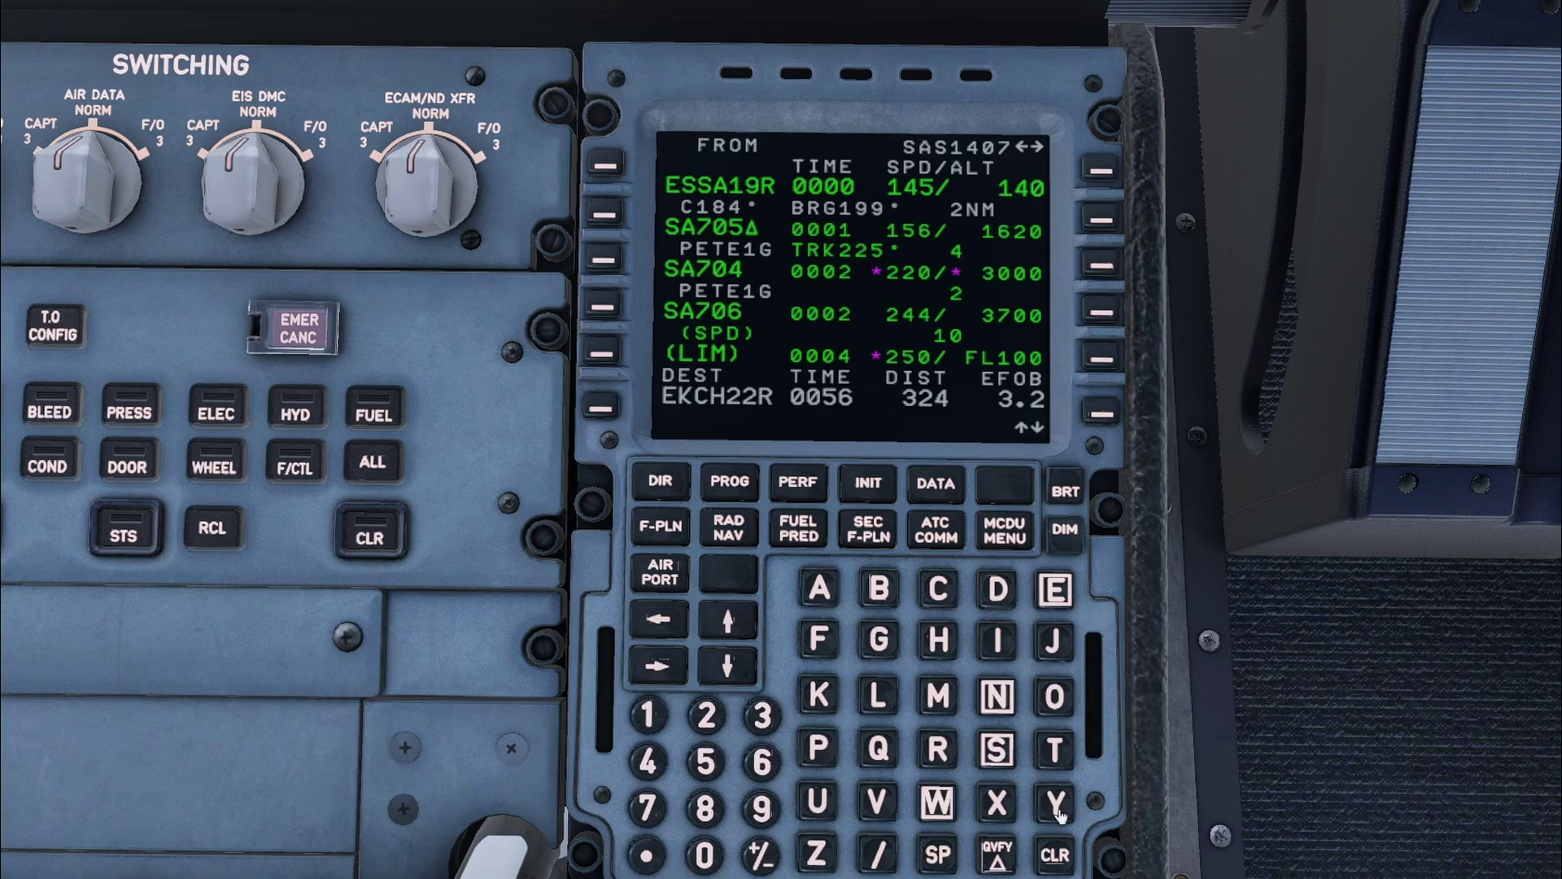
click(1062, 493)
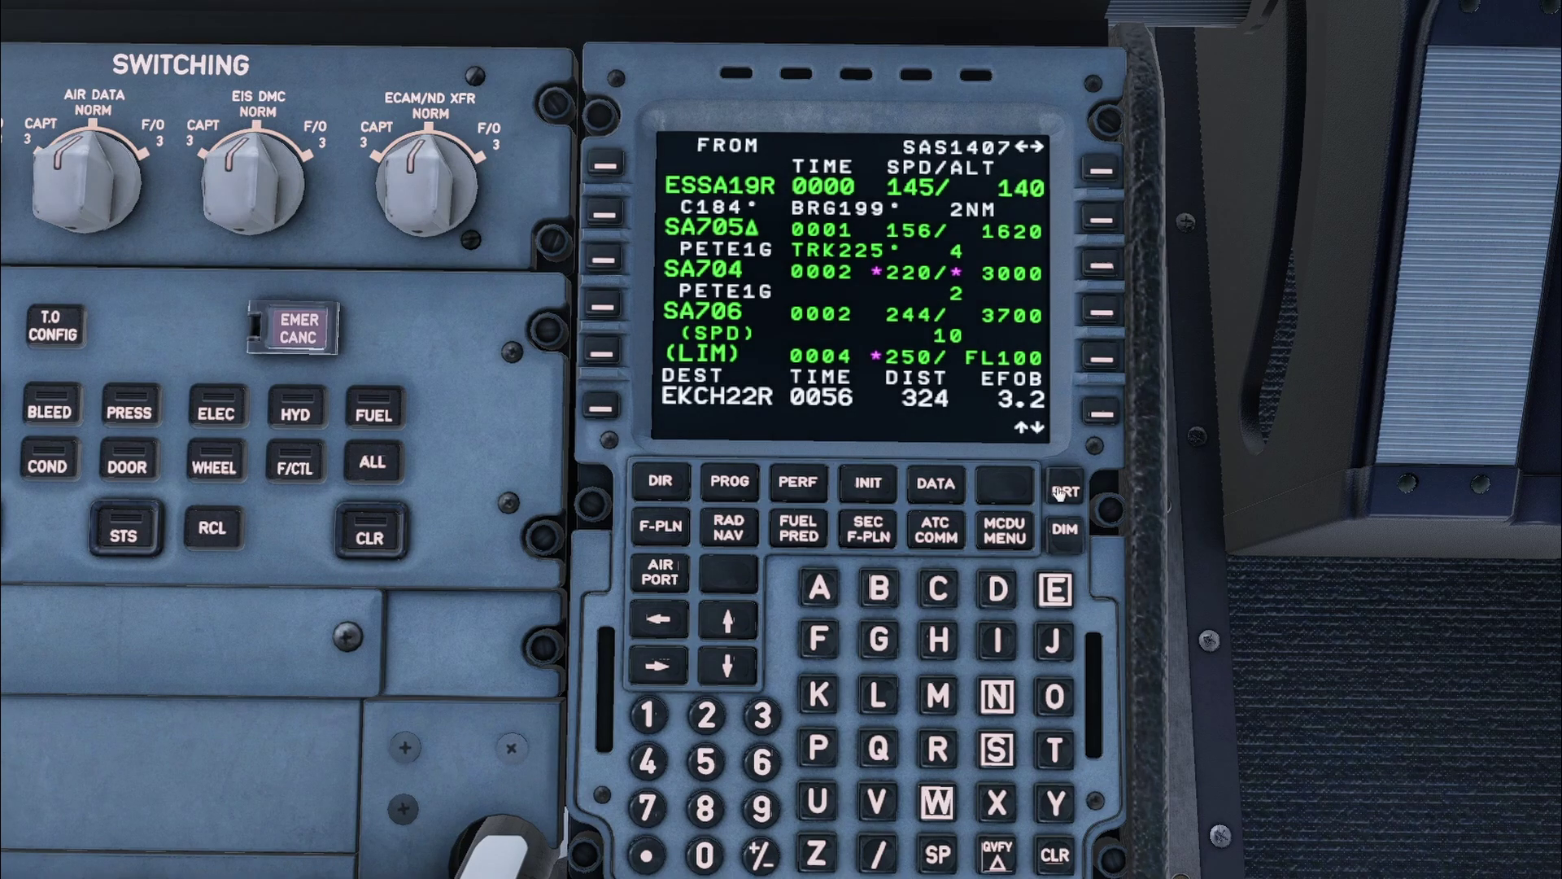
key(alt+1)
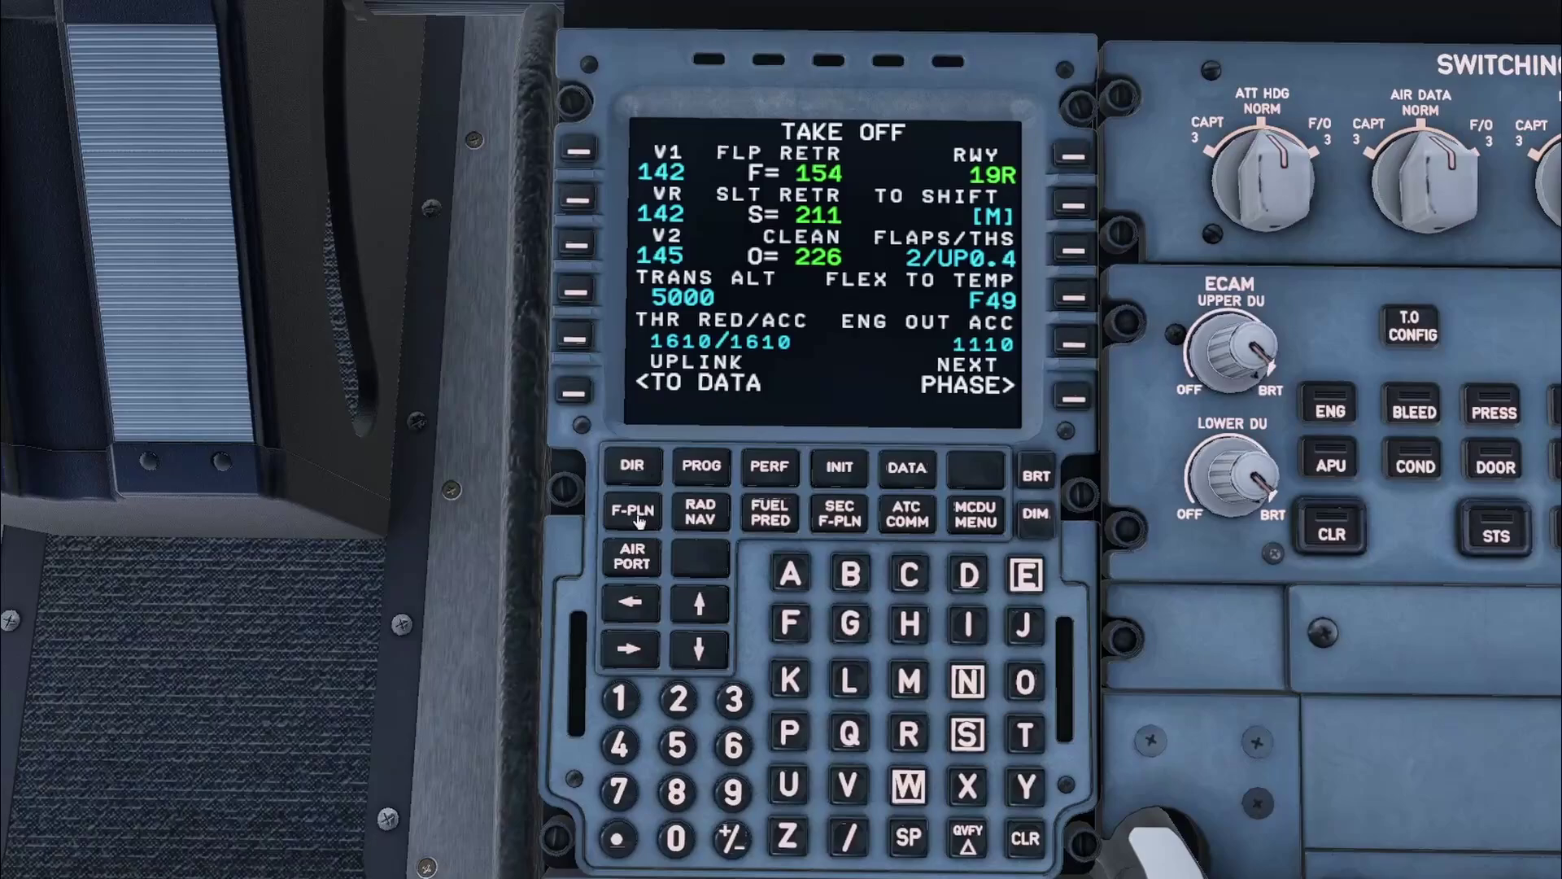
click(639, 515)
key(ctrl+space)
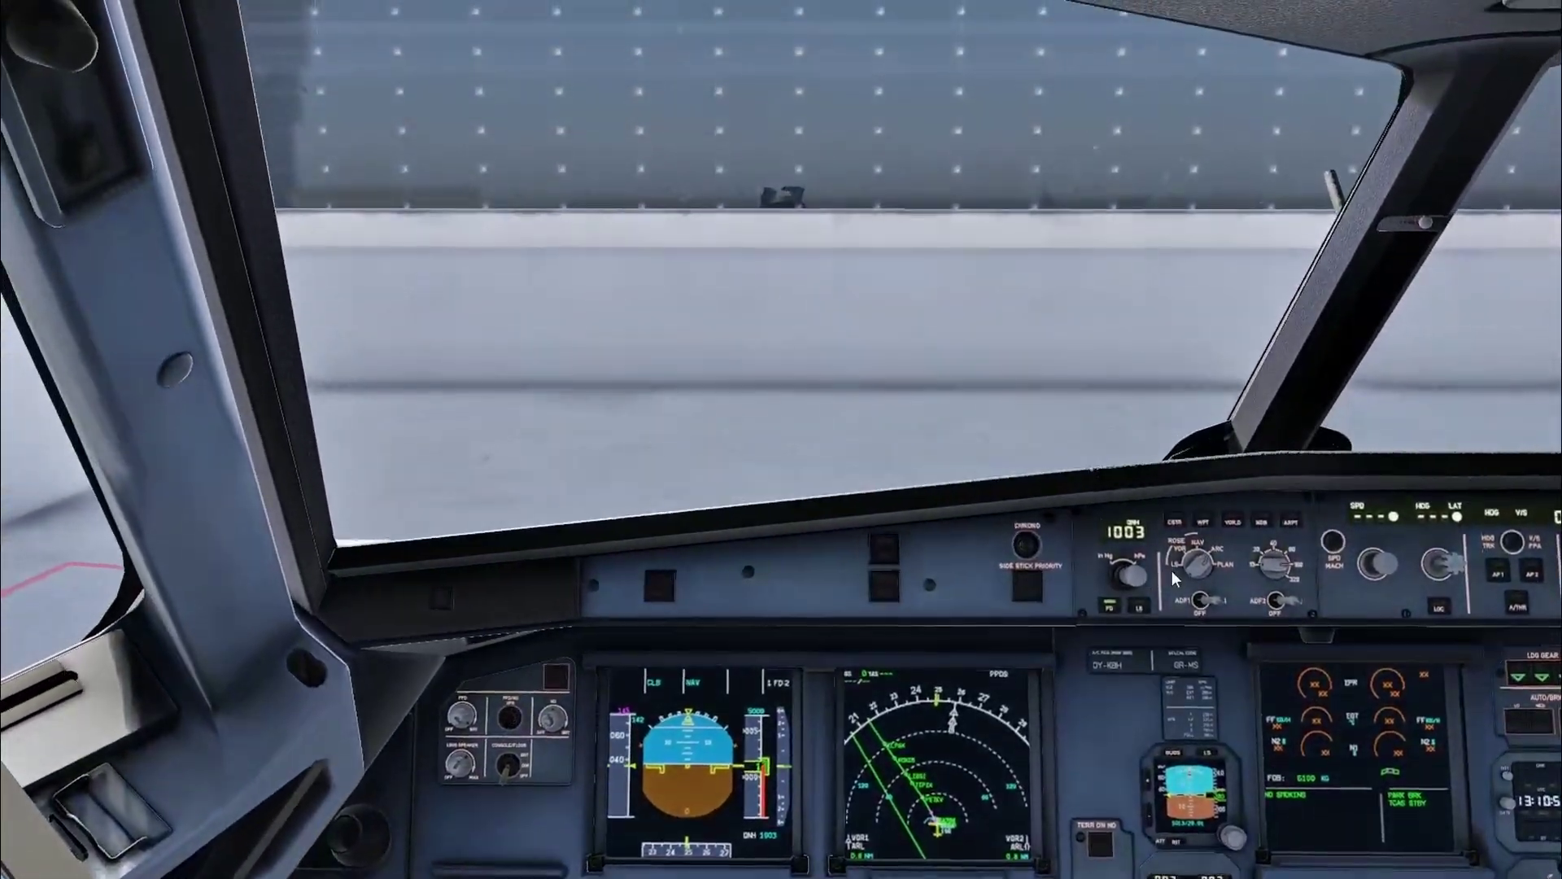
scroll(1263, 576, up, 1)
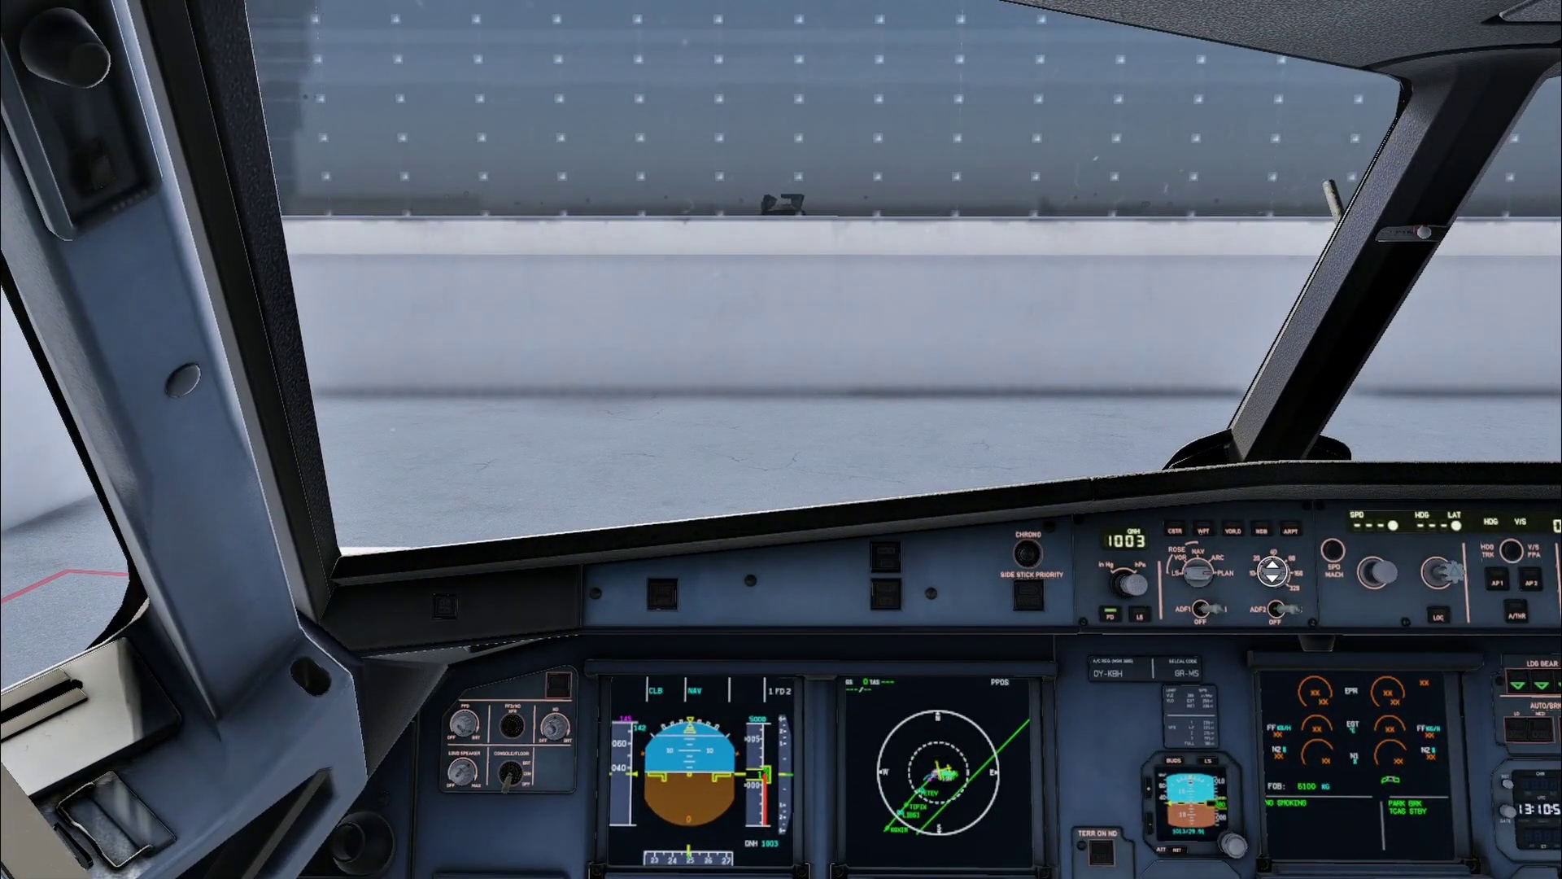
key(alt+2)
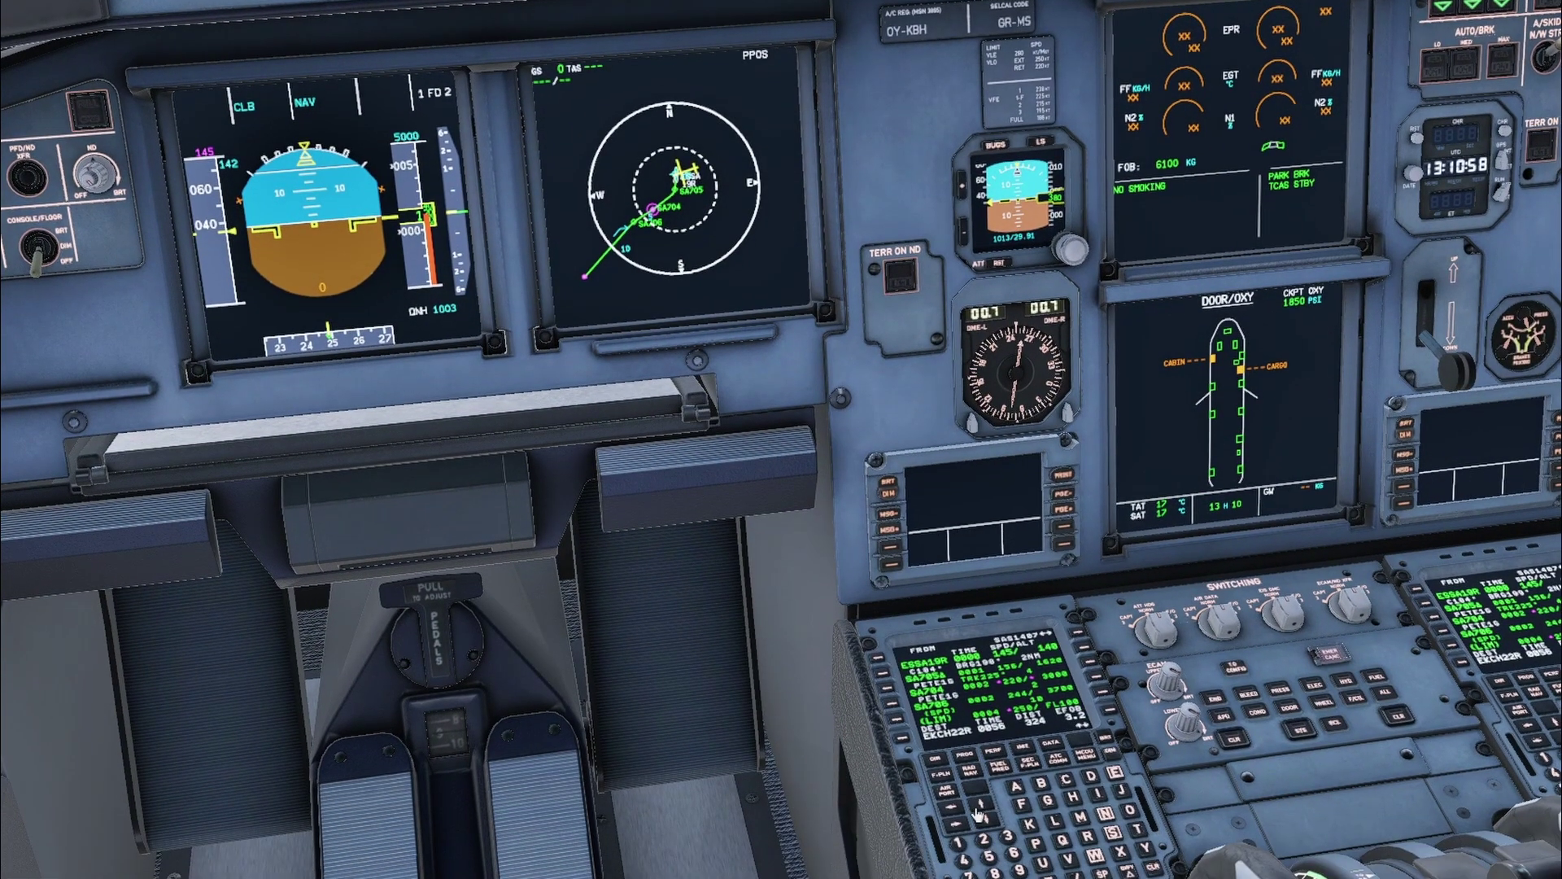
Step: Step the ND through PETEV, ELPAX, NILEN, CH632 and CI22R to EKCH22R, then return to PERF
click(979, 807)
click(979, 808)
click(979, 808)
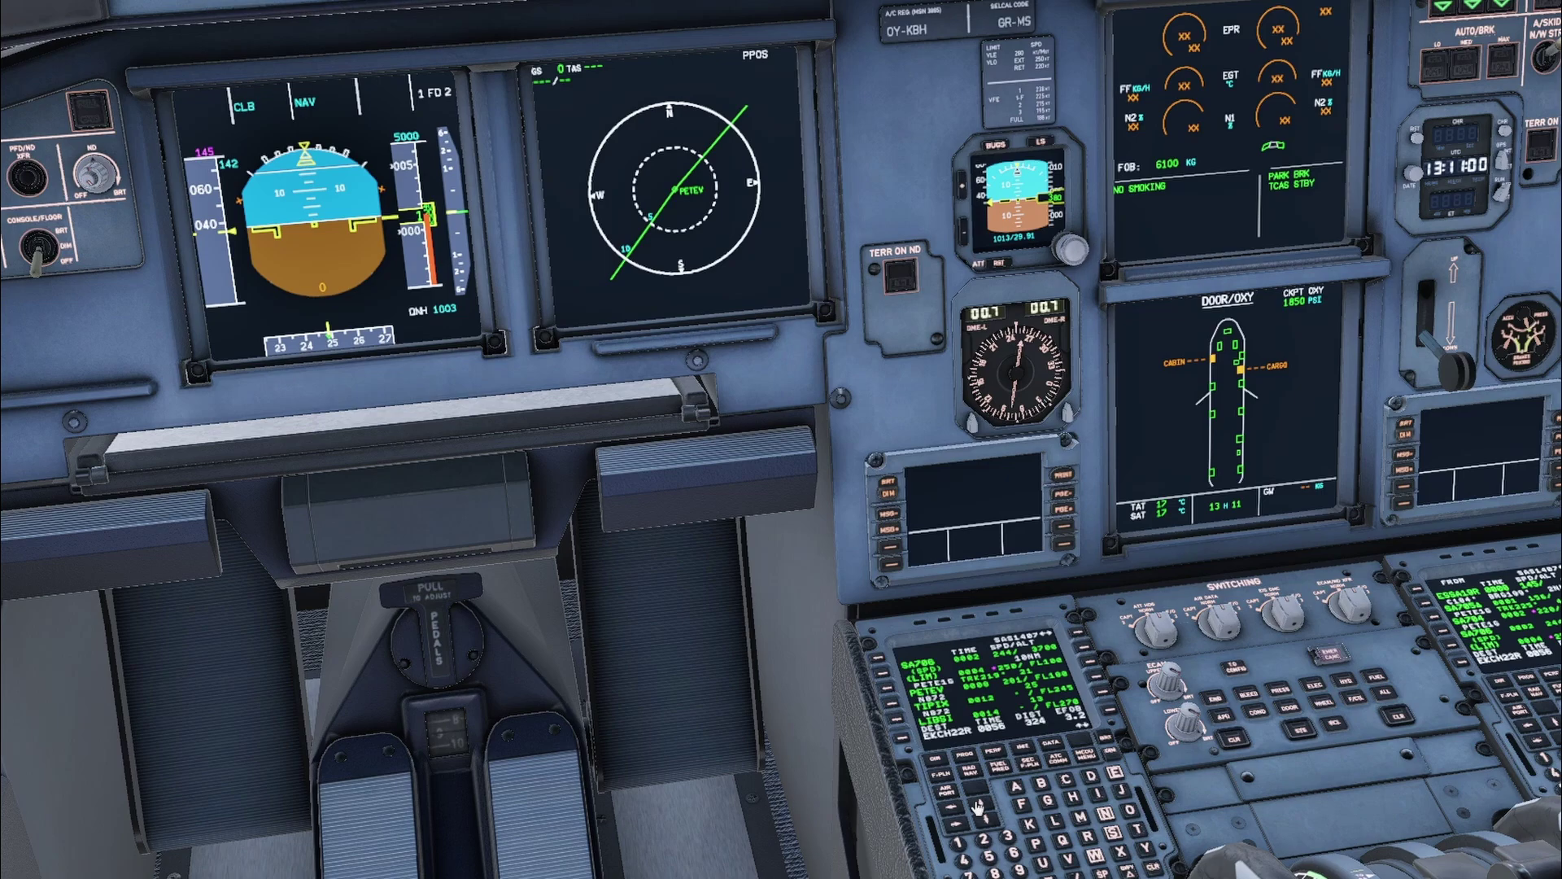
click(979, 808)
click(979, 807)
click(979, 808)
click(979, 808)
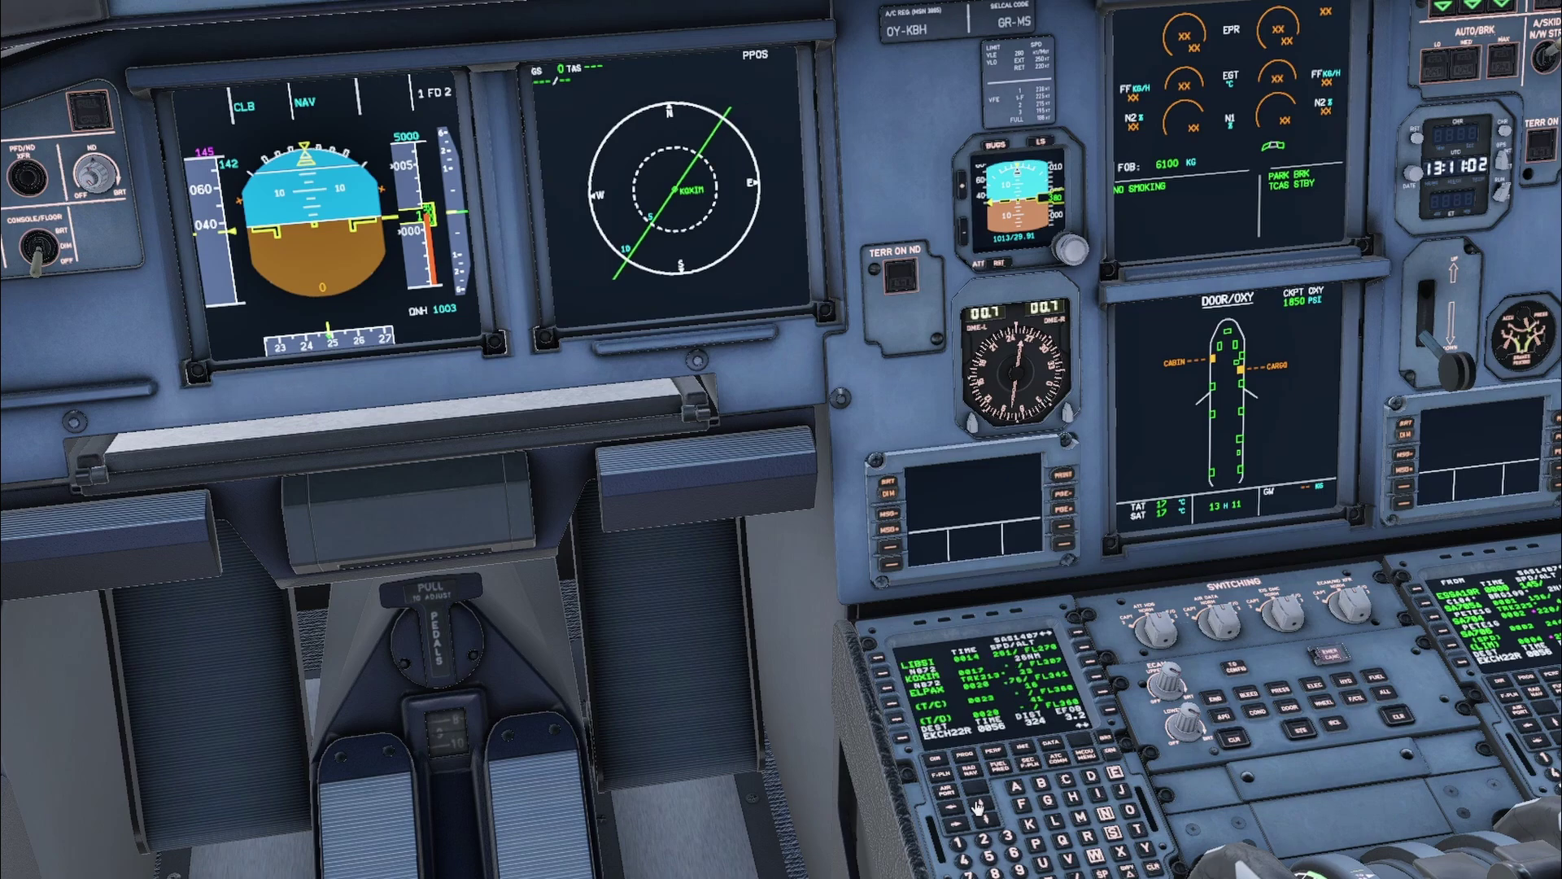
click(979, 808)
click(979, 808)
click(979, 808)
click(979, 807)
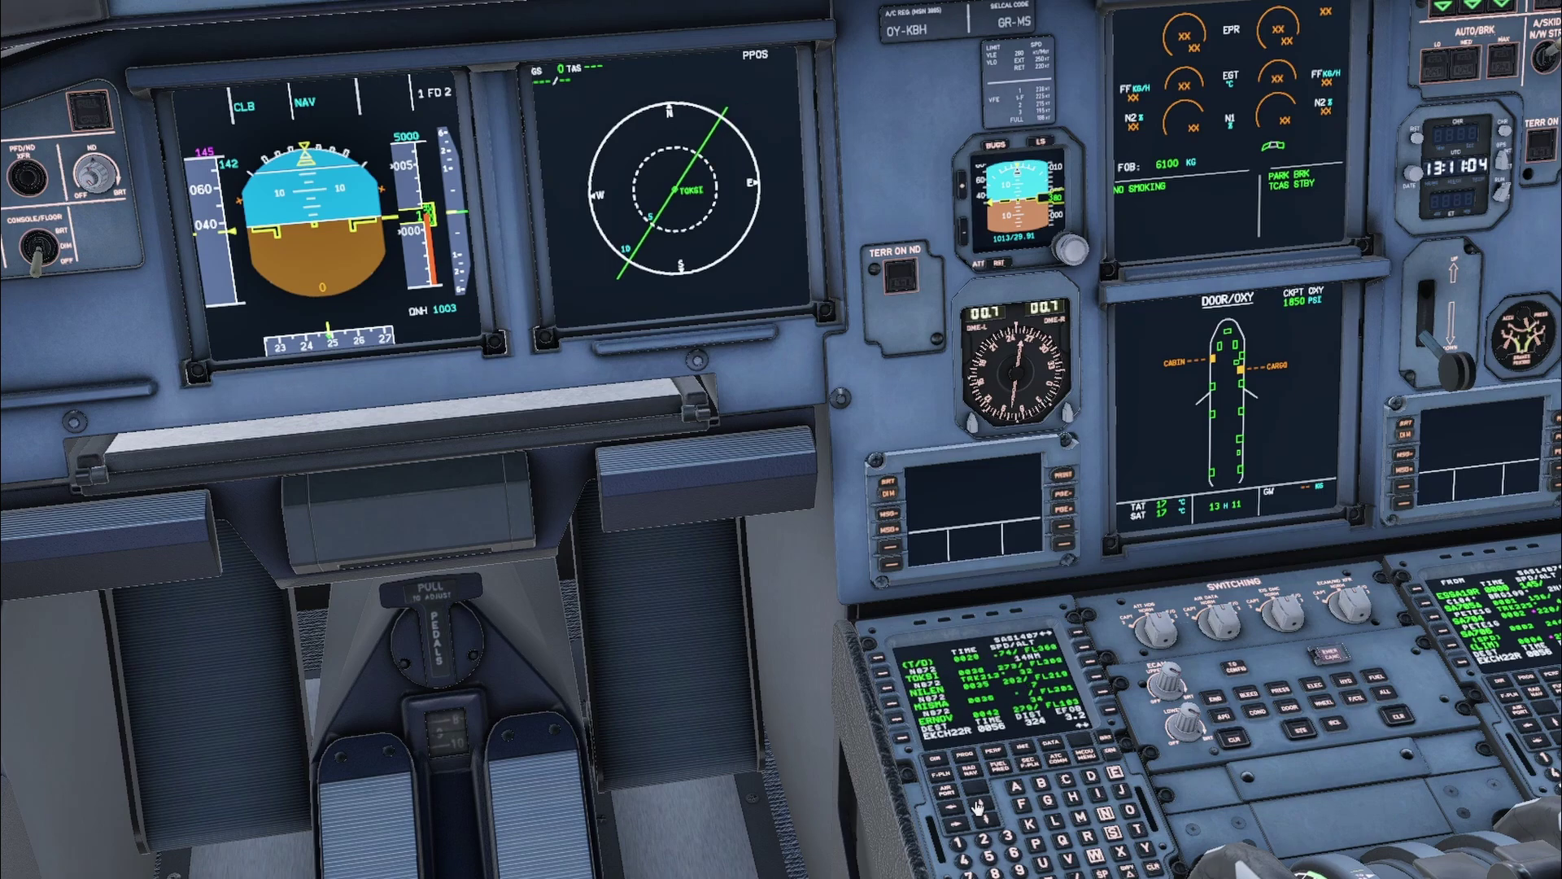
click(979, 808)
click(978, 808)
click(979, 808)
click(978, 808)
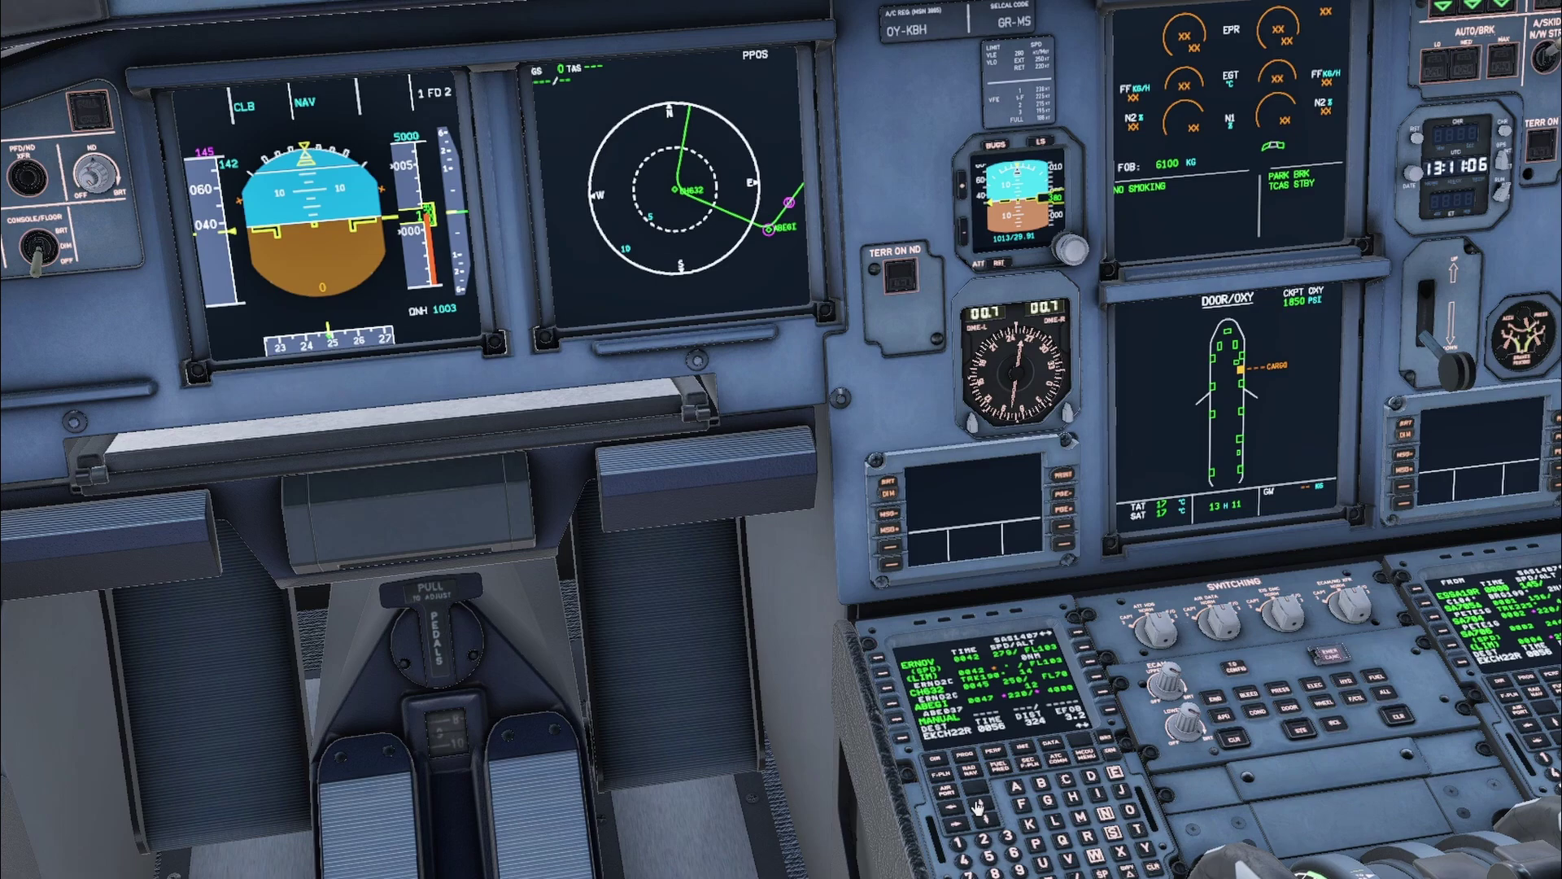
click(979, 807)
click(978, 807)
click(979, 808)
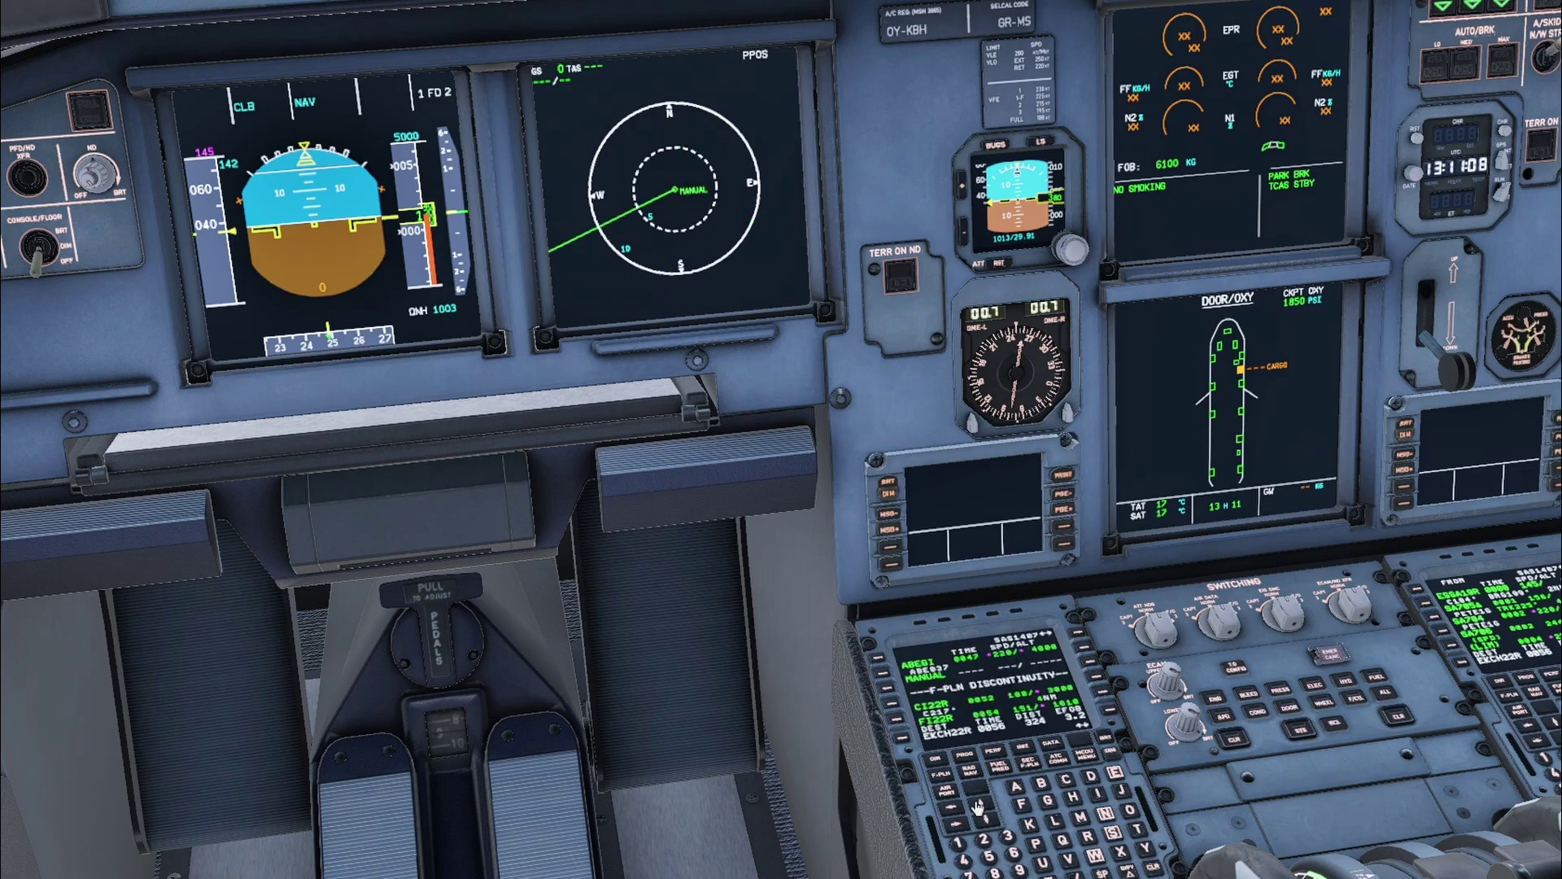
click(978, 808)
click(979, 808)
click(978, 807)
click(979, 808)
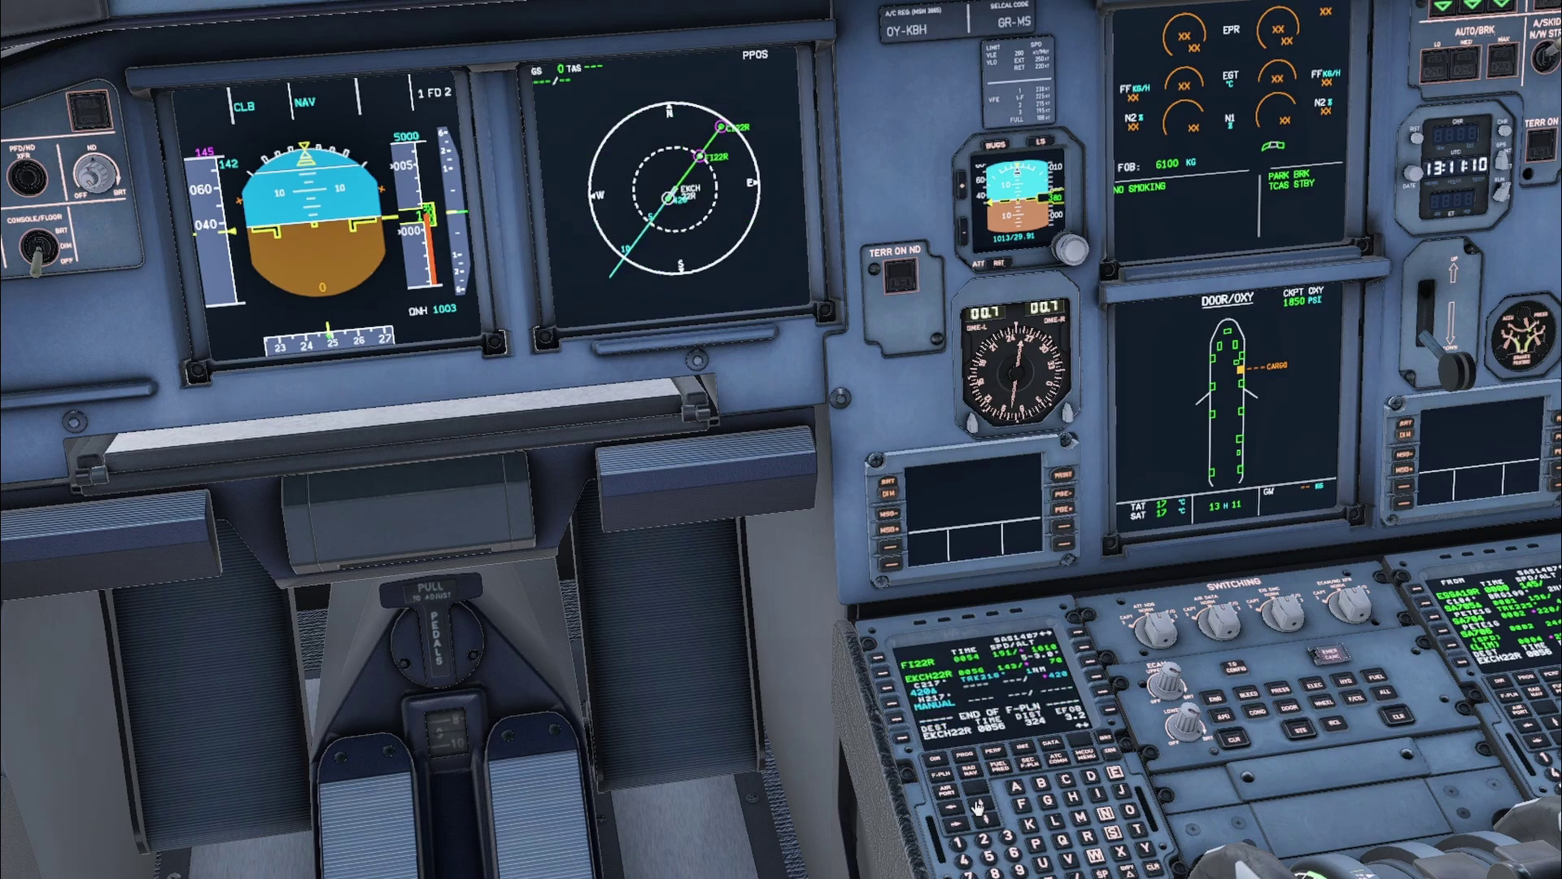
click(942, 778)
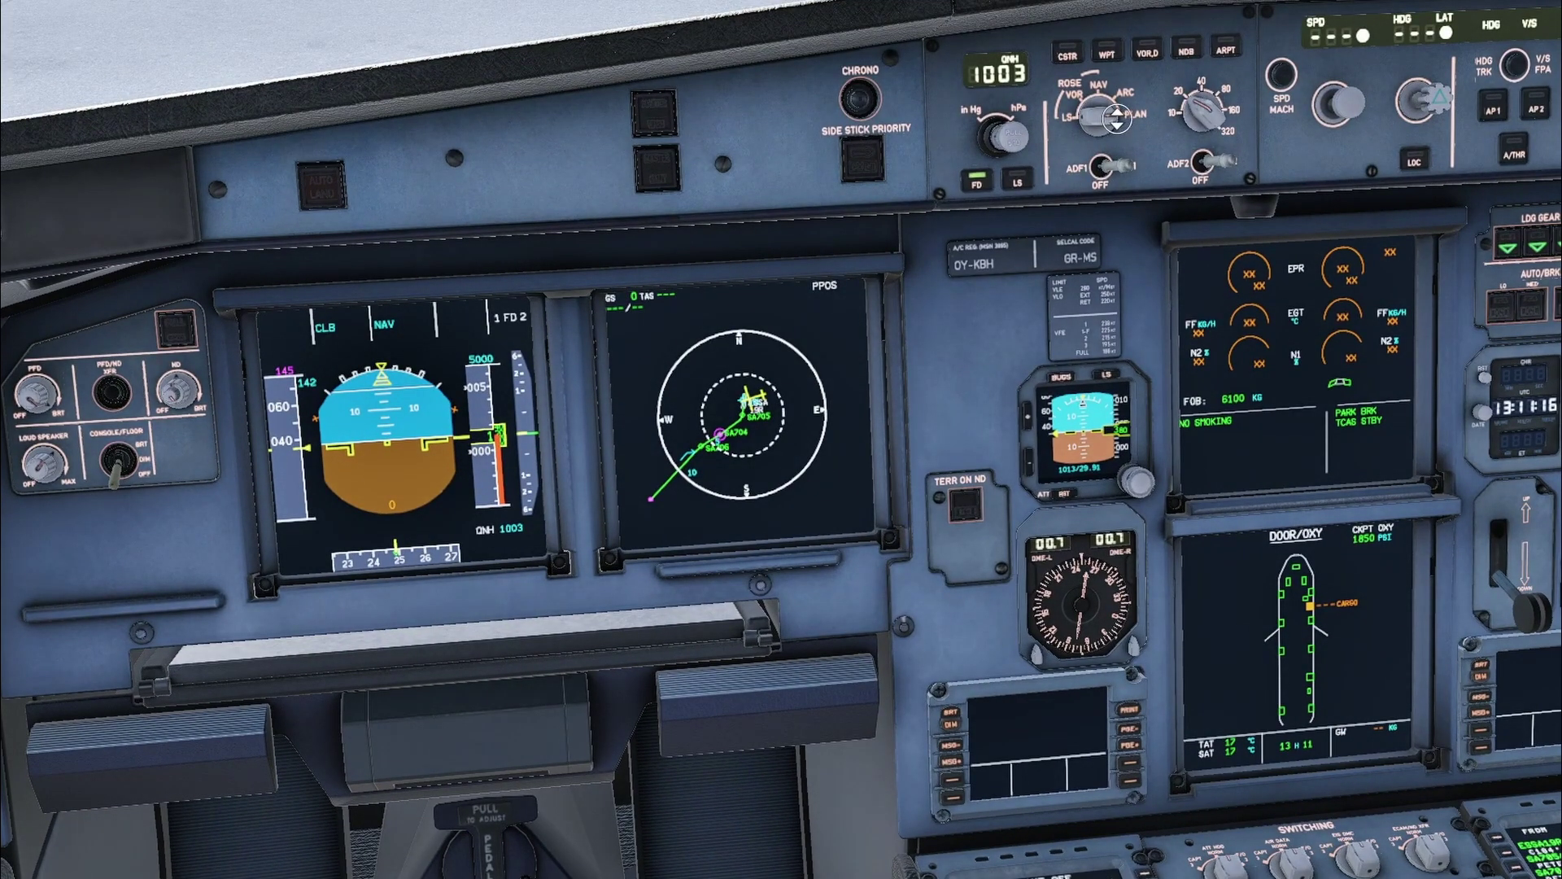
Step: Switch the ND from PLAN to ARC mode and return to the wide pilot view
scroll(1120, 123, down, 1)
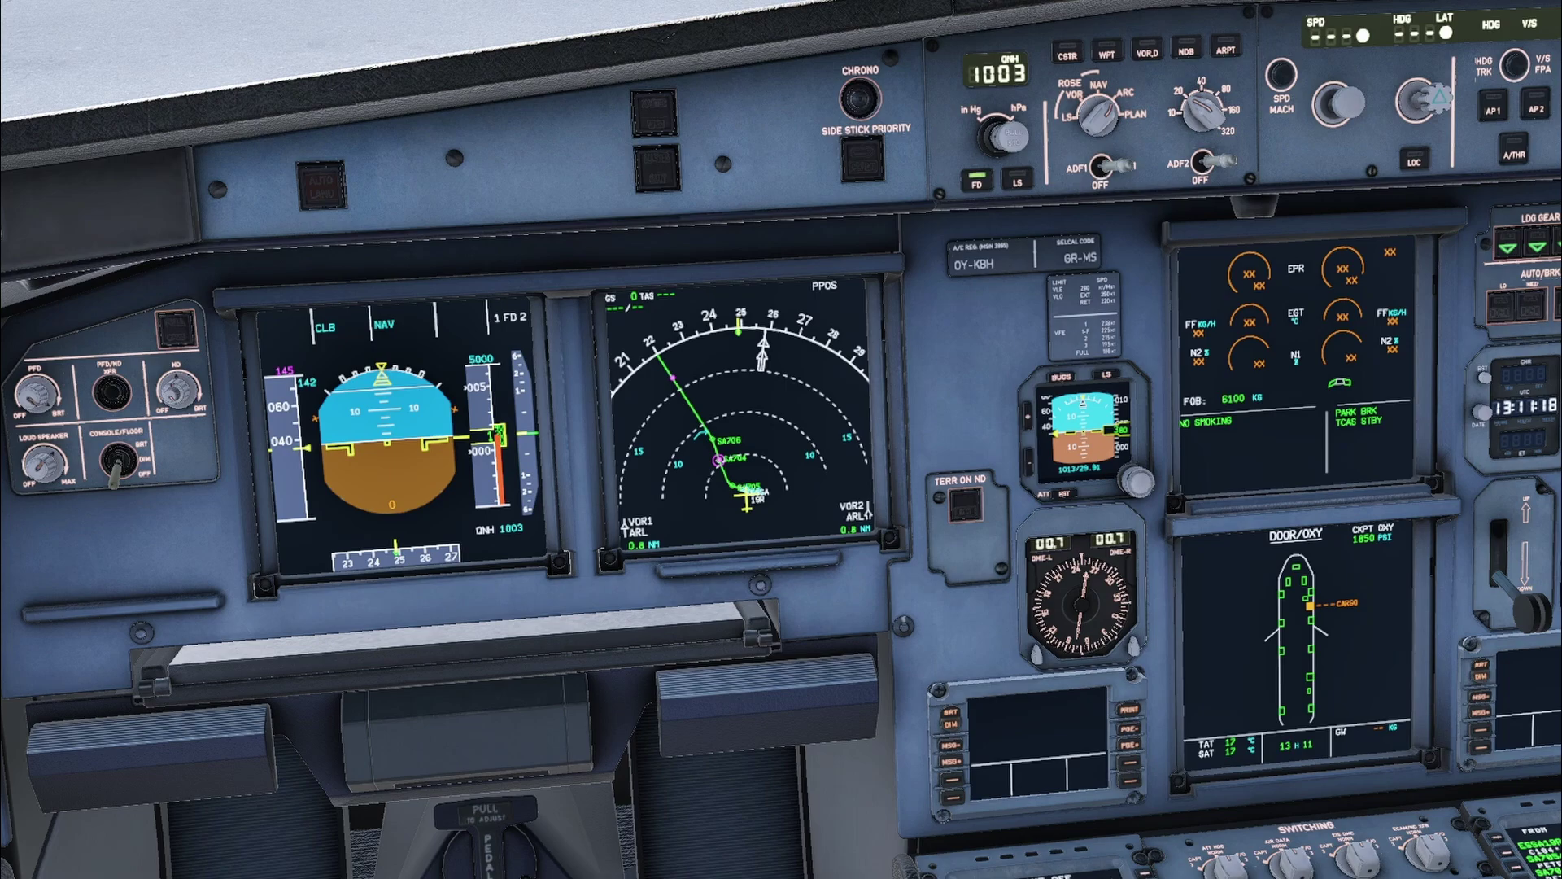
key(ctrl+space)
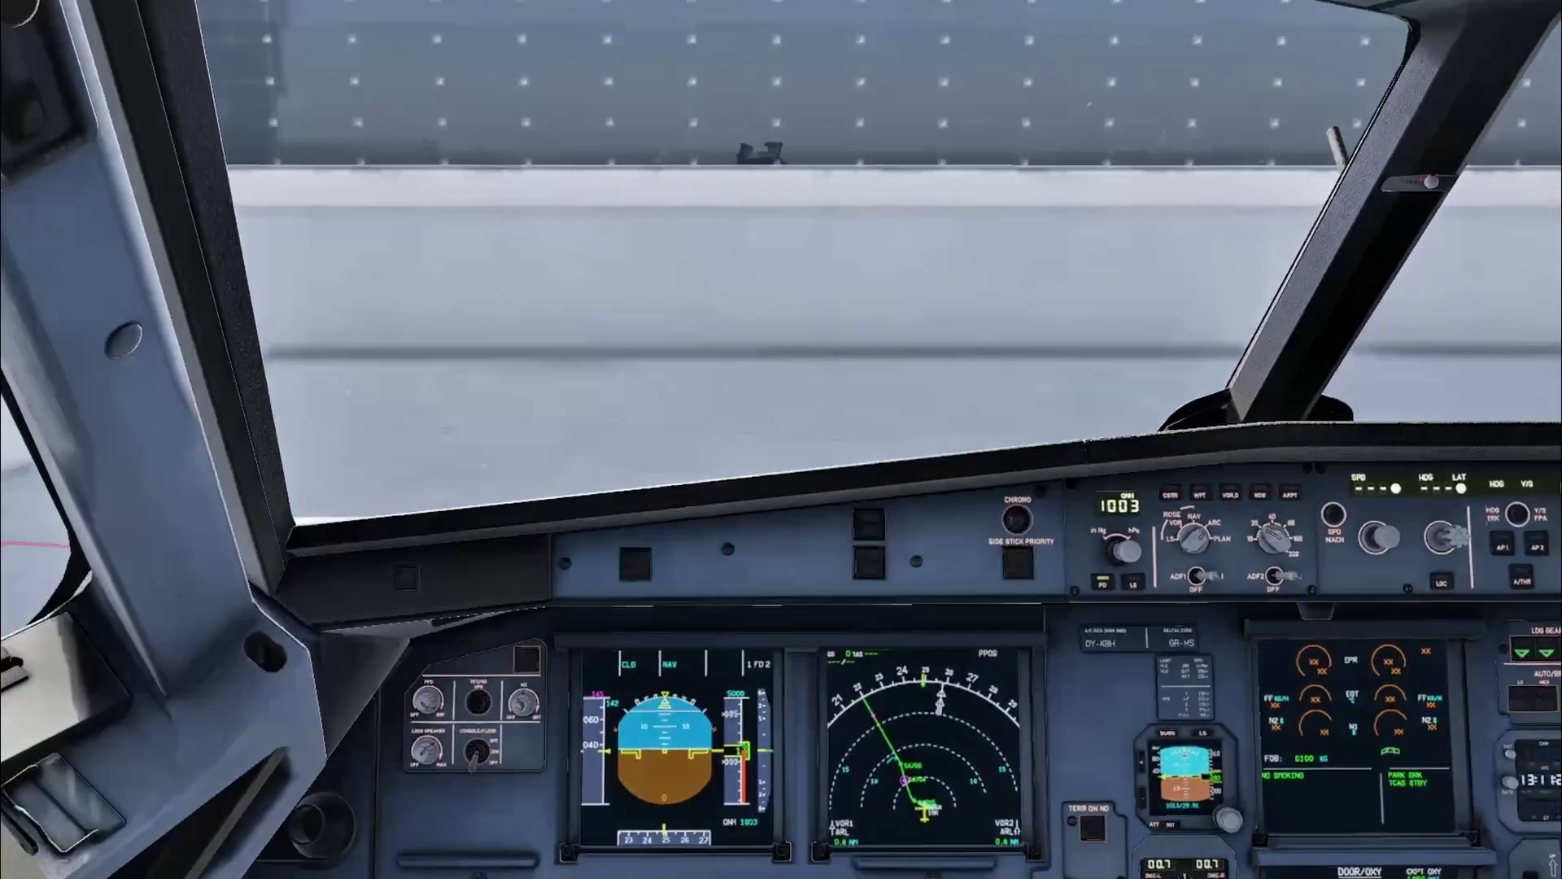